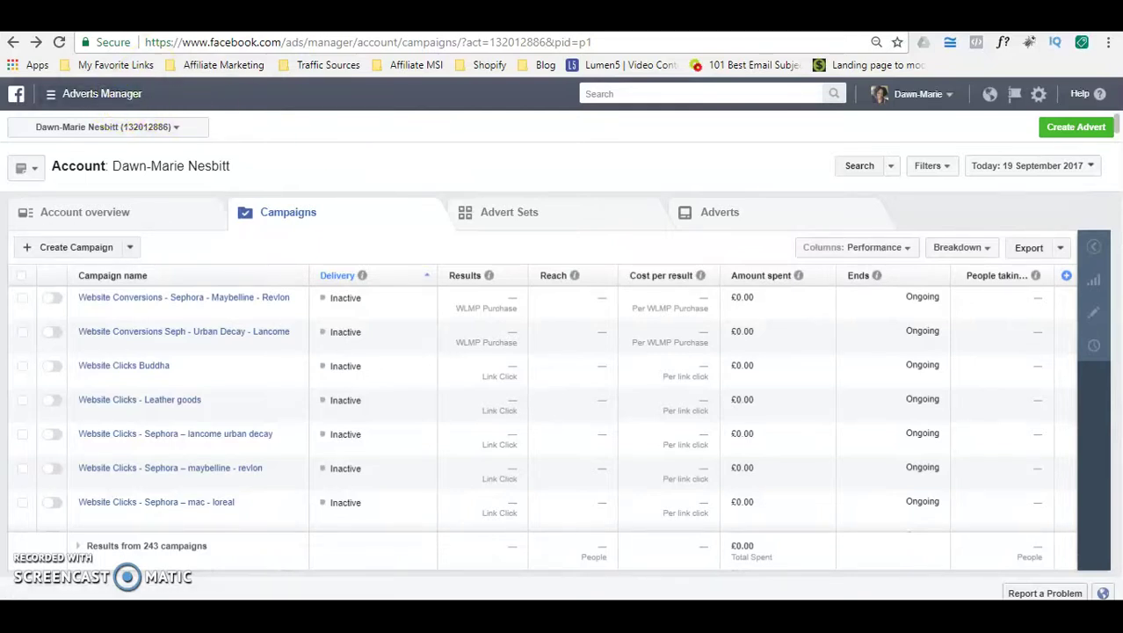
Show the account menu on the Facebook home page and return to Adverts Manager
click(422, 21)
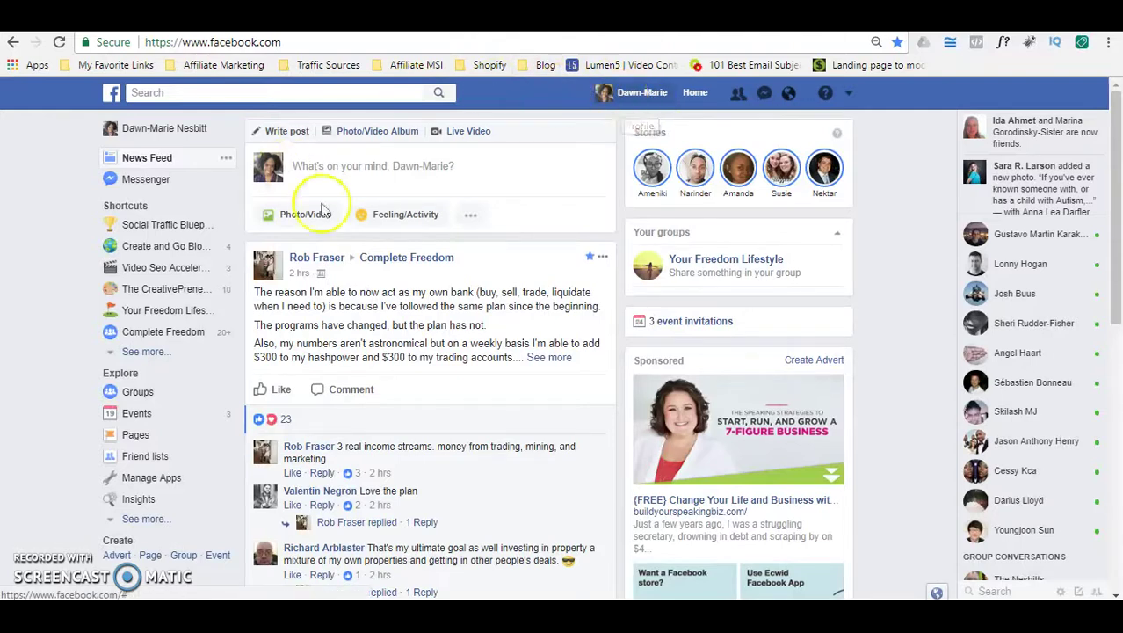
click(849, 96)
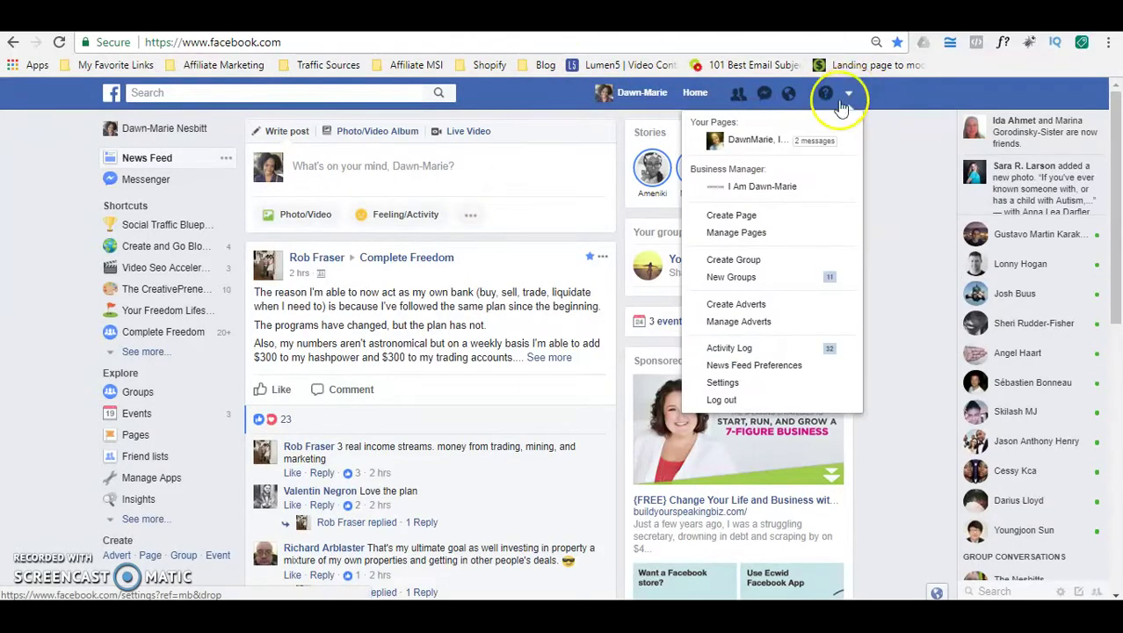
click(776, 193)
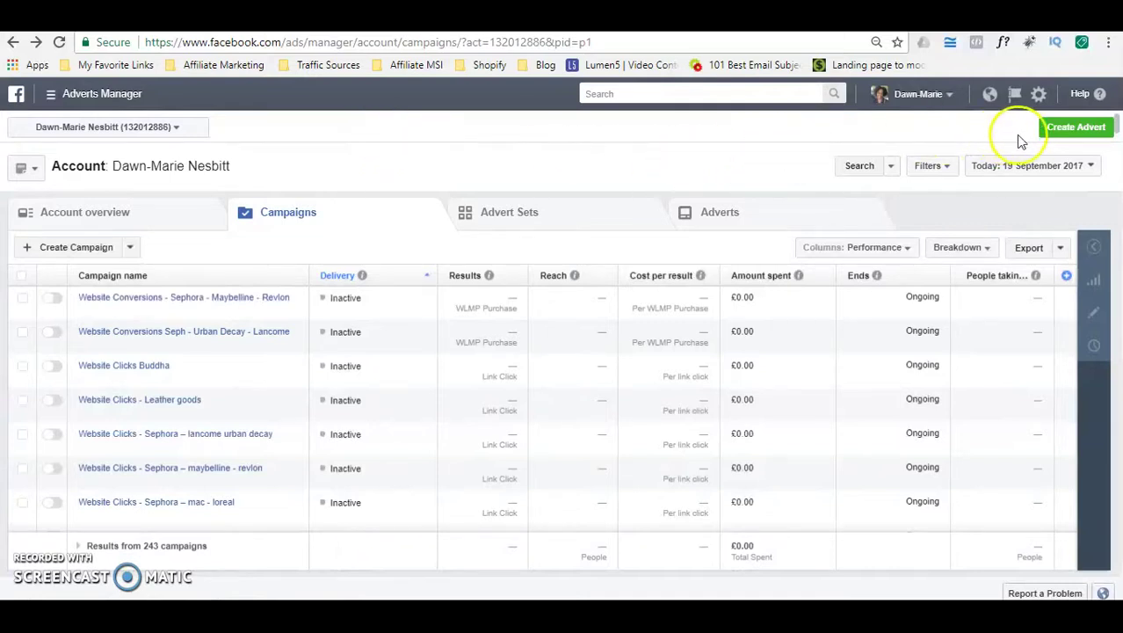
Start creating a new advert and choose Engagement as the campaign's marketing objective
click(1066, 132)
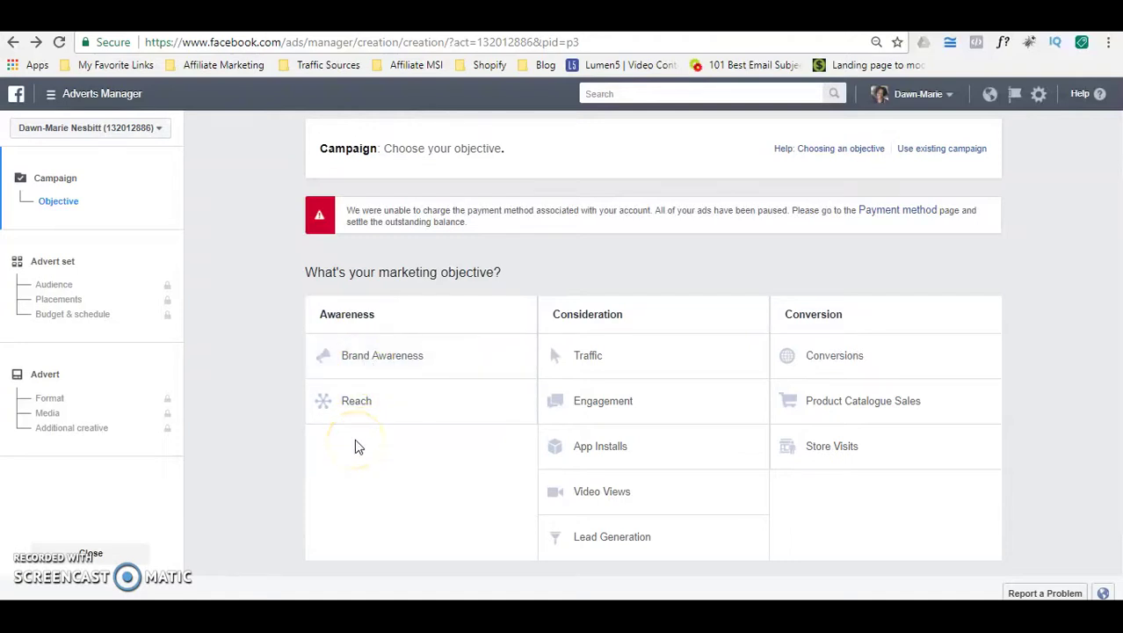
click(620, 403)
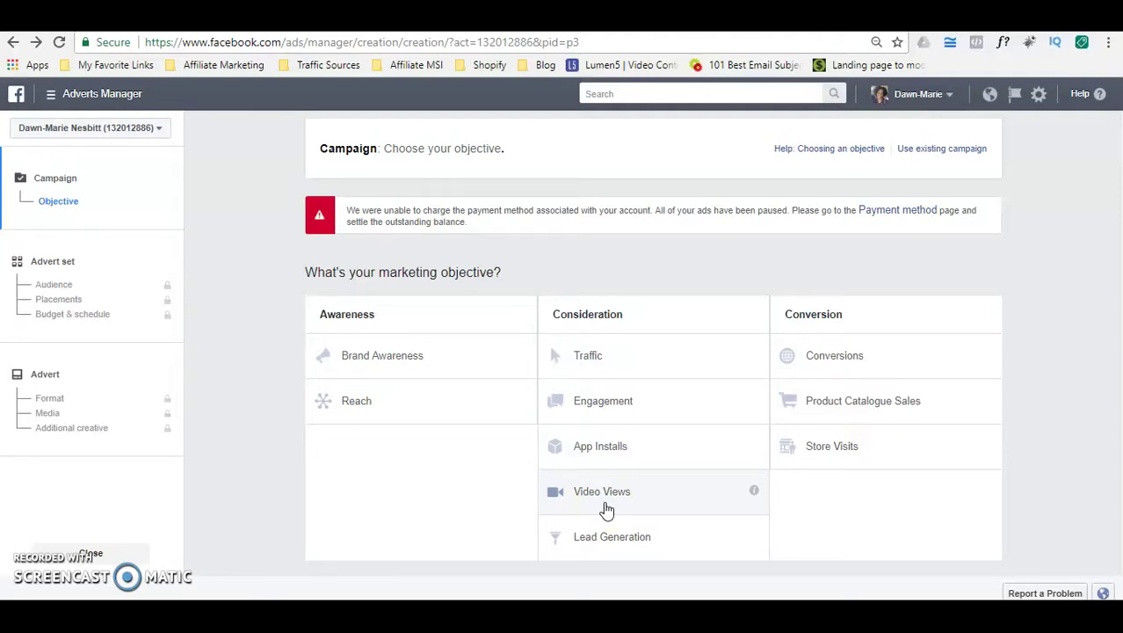
click(603, 411)
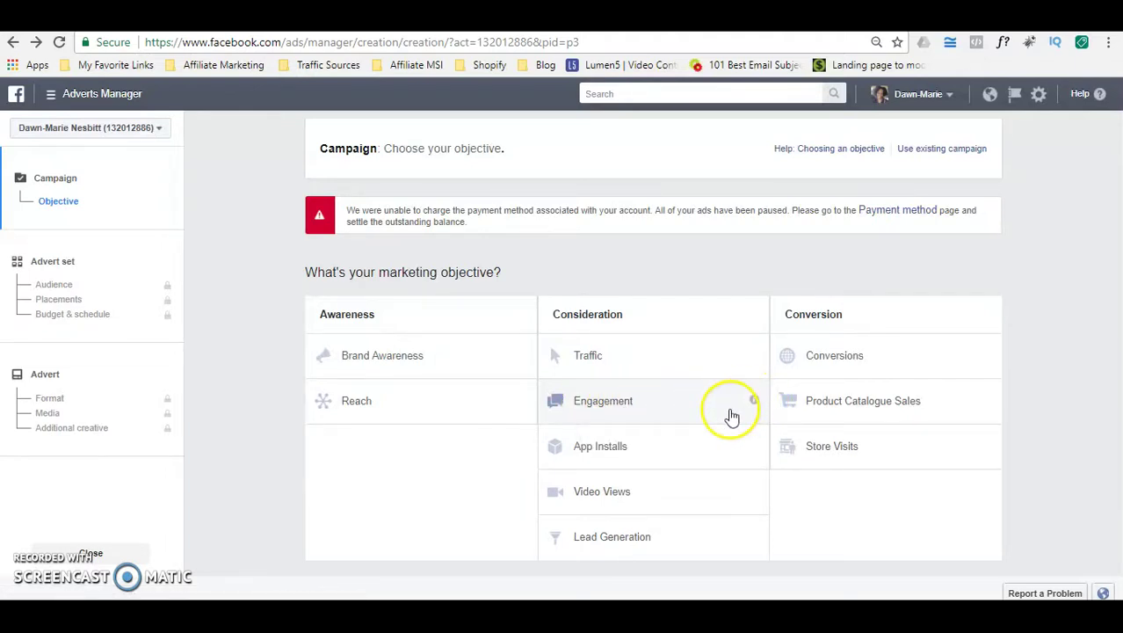
mouse_move(755, 408)
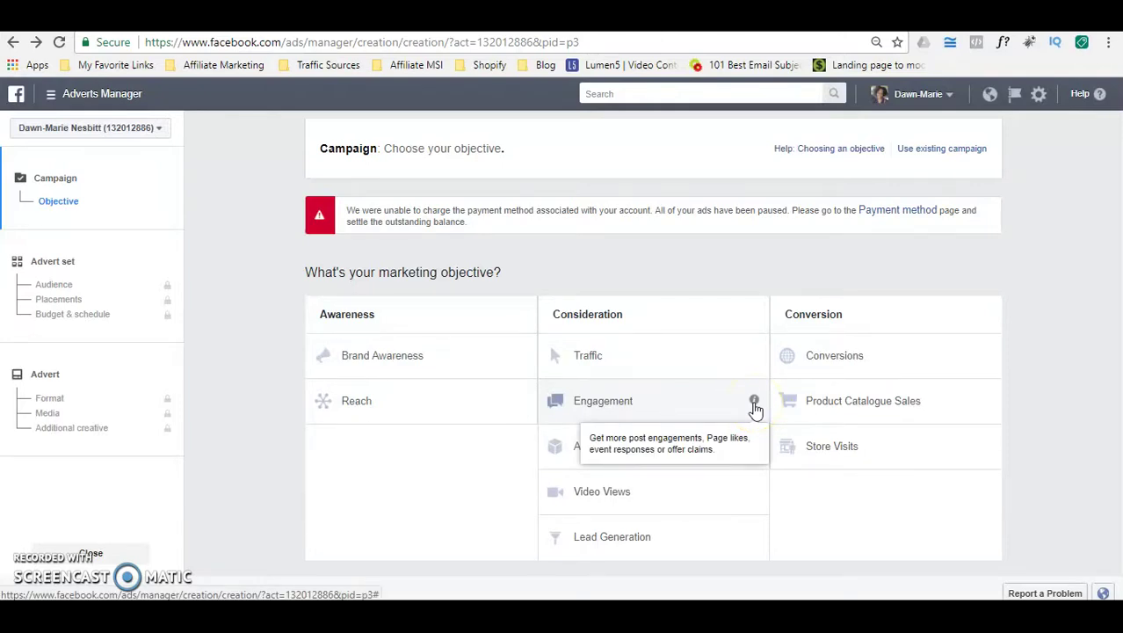
click(608, 402)
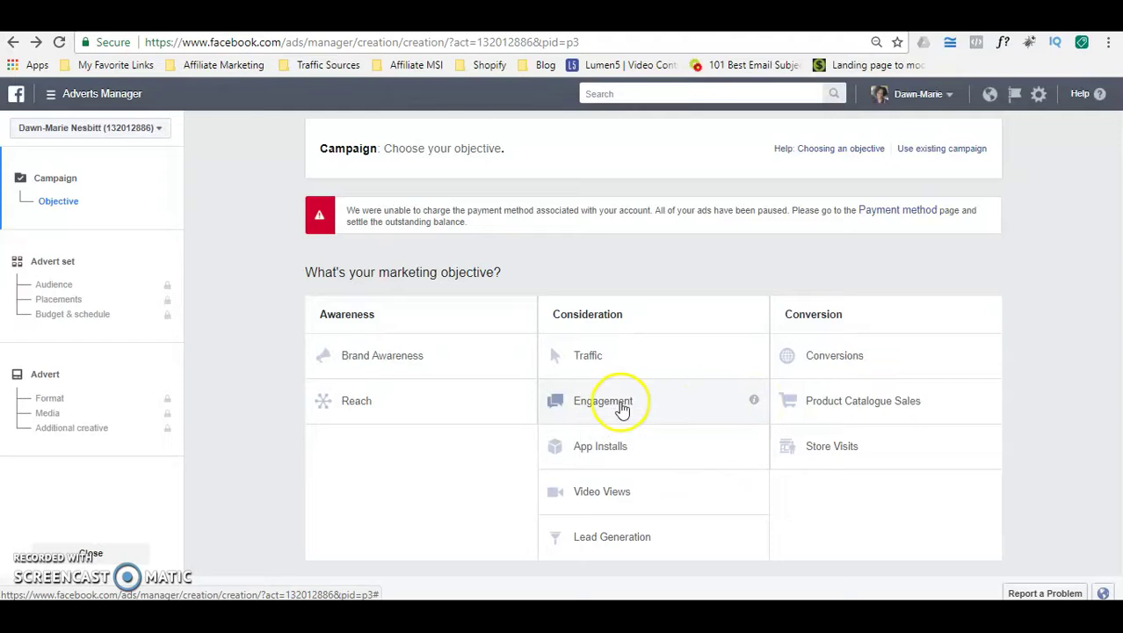
click(606, 406)
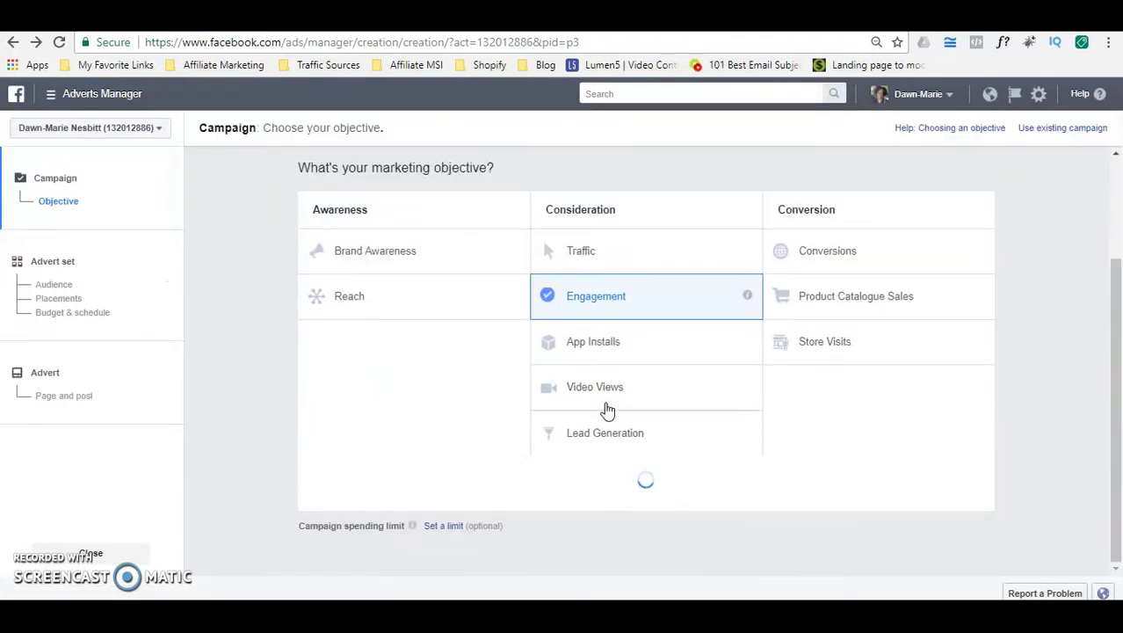
Name the post engagement campaign "Demo Campaign" and continue to the advert set
drag(1118, 343, 1109, 459)
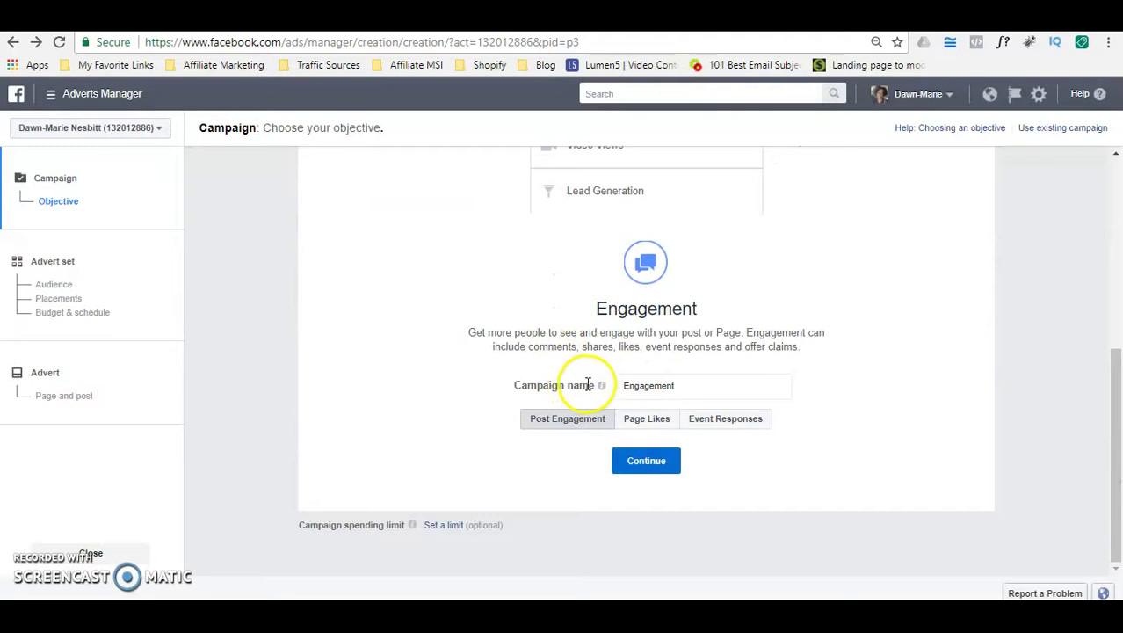
click(668, 389)
double_click(668, 388)
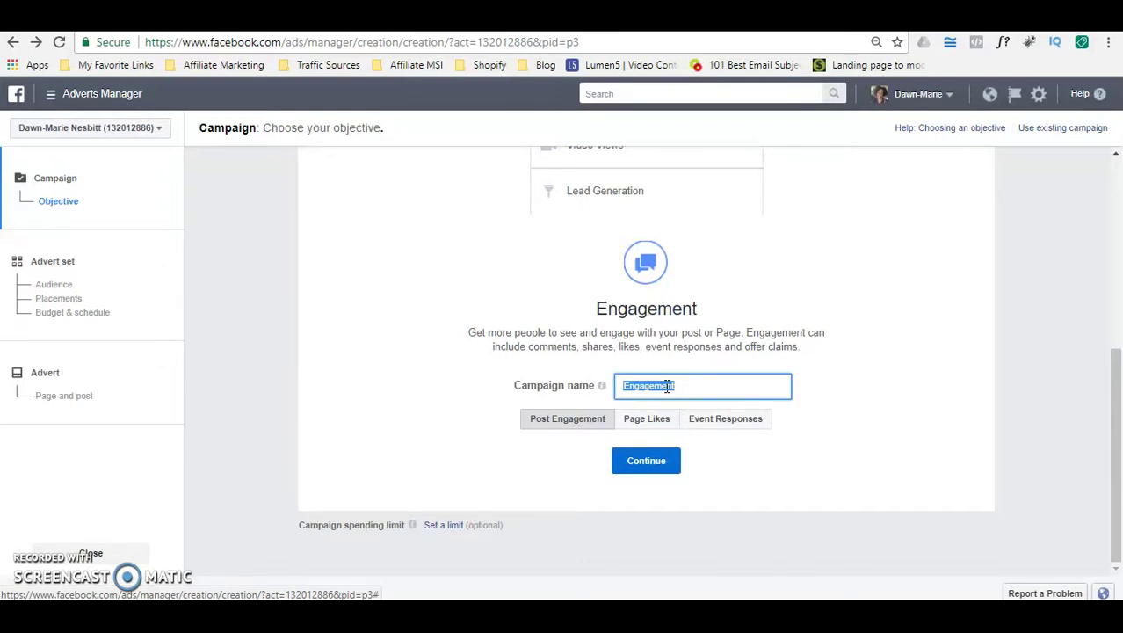
text(Demo Campaign)
click(708, 388)
click(646, 460)
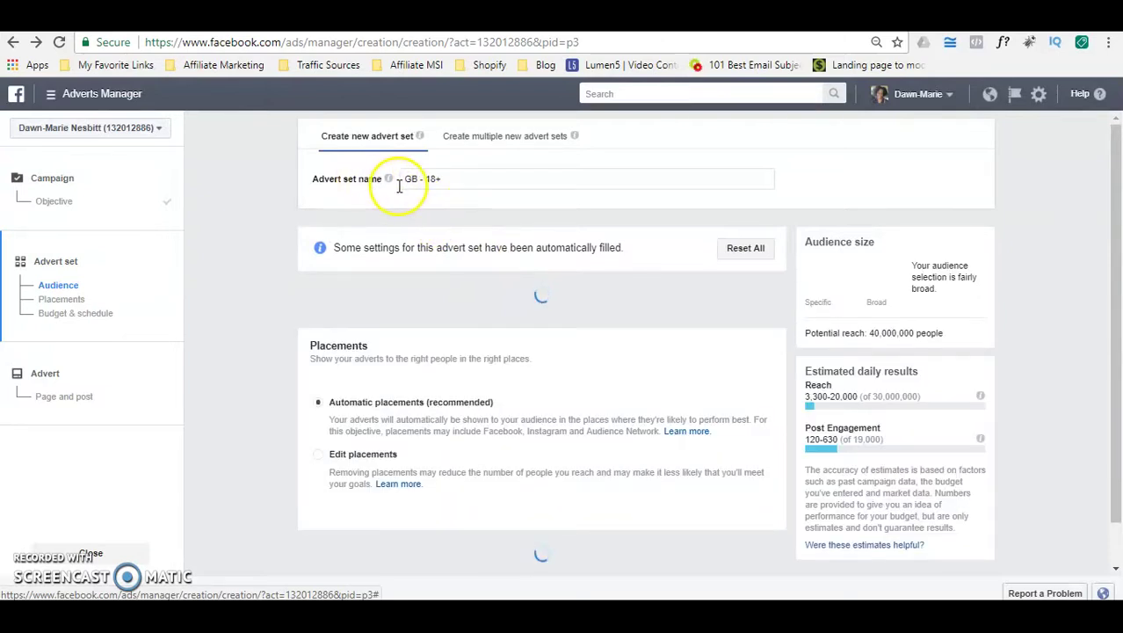
Rename the advert set as "Travelling | Worldwide | M+F"
click(450, 182)
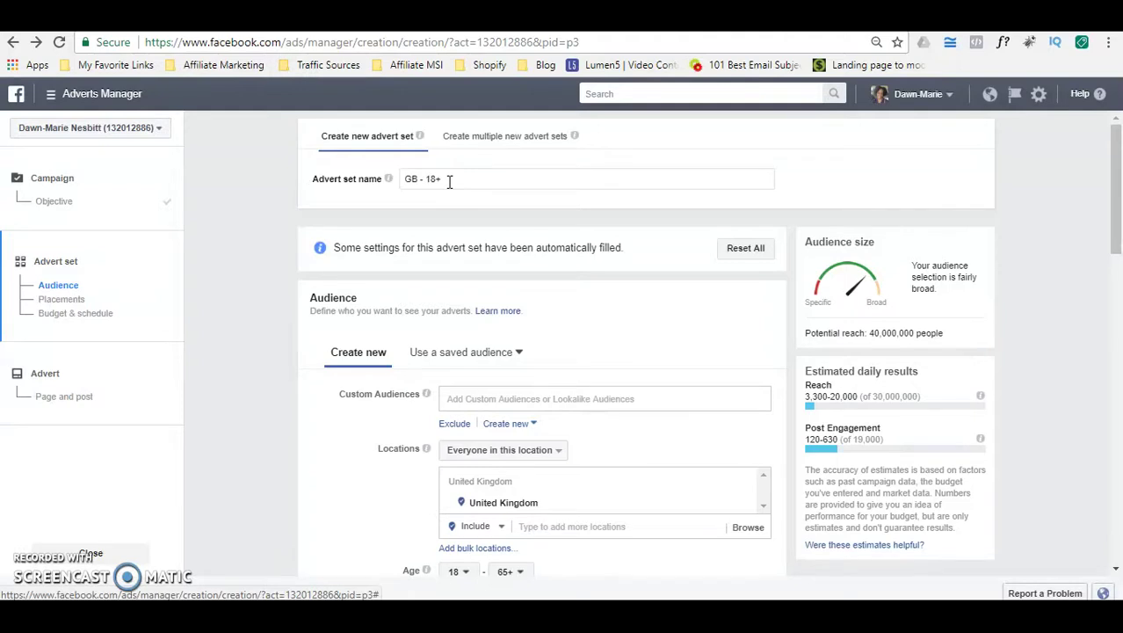
drag(449, 182, 402, 181)
key(BackSpace)
text(Trave)
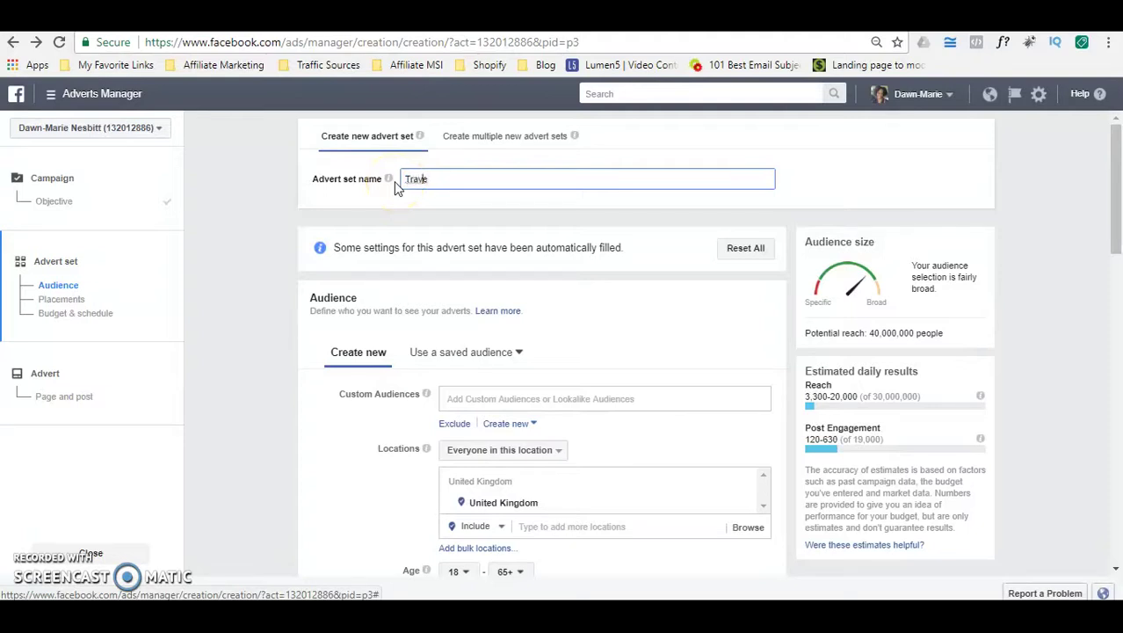
text(lling | Worldwide | M+F)
click(501, 180)
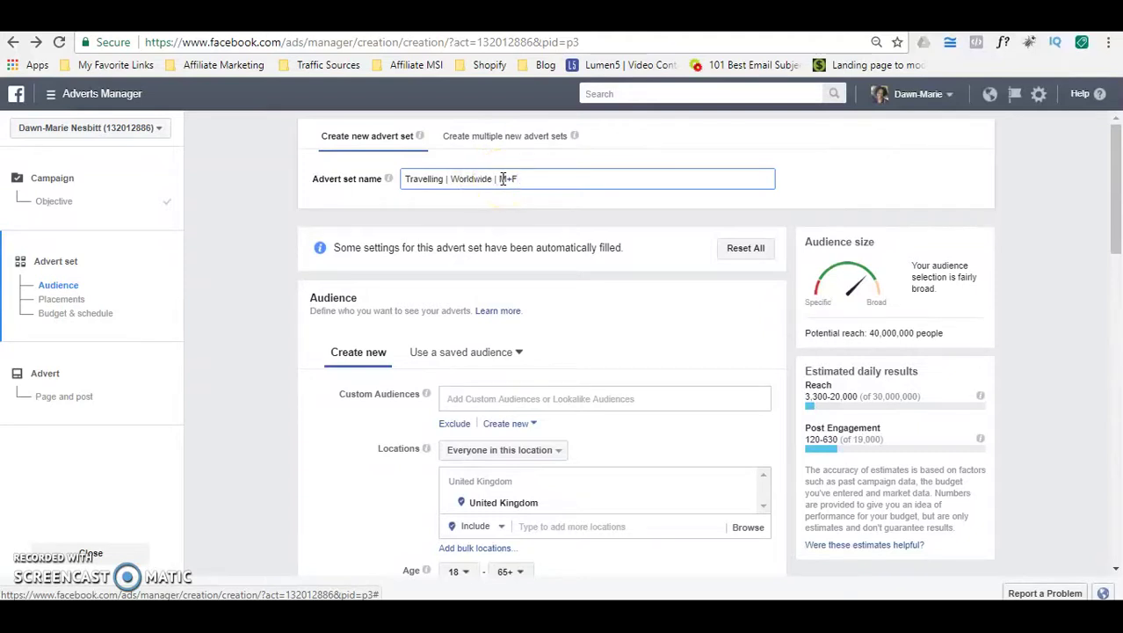
click(477, 179)
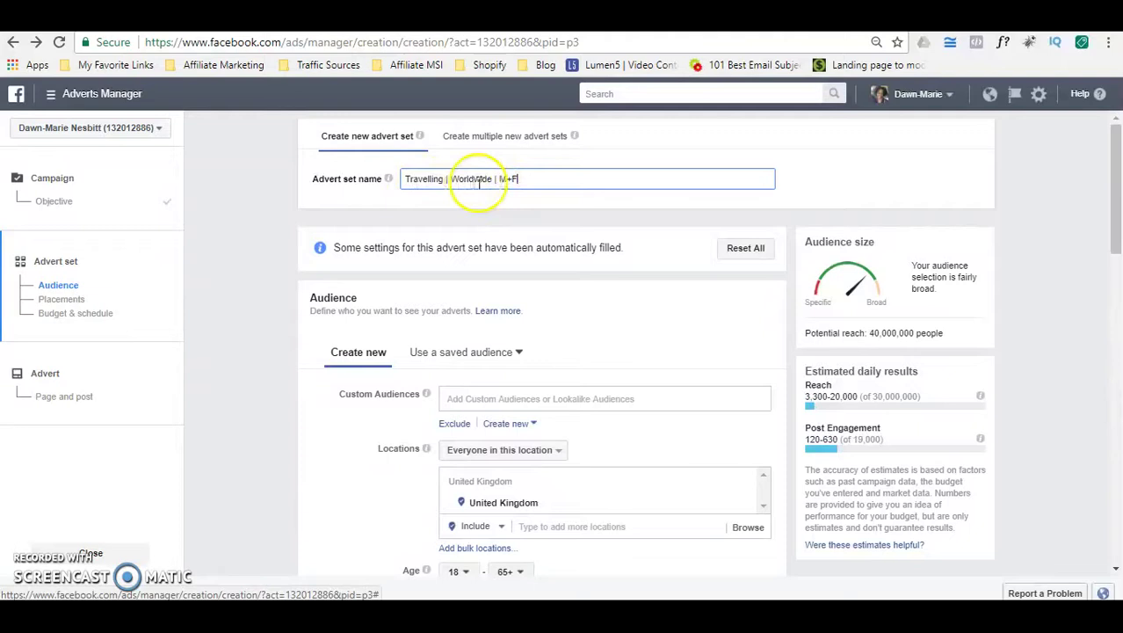
click(502, 179)
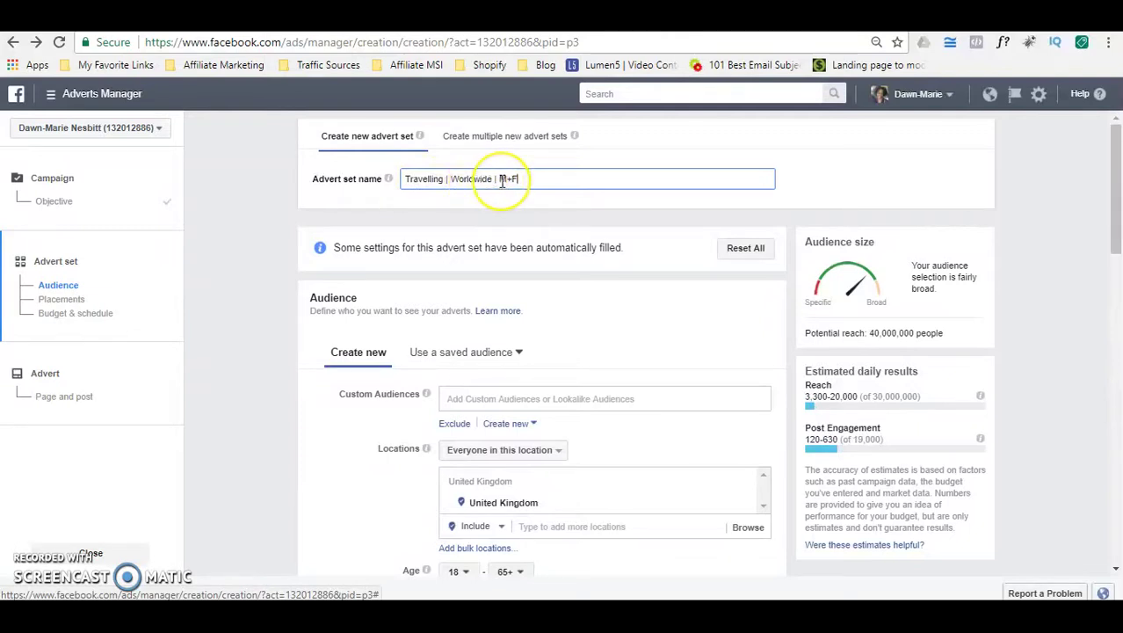
click(470, 180)
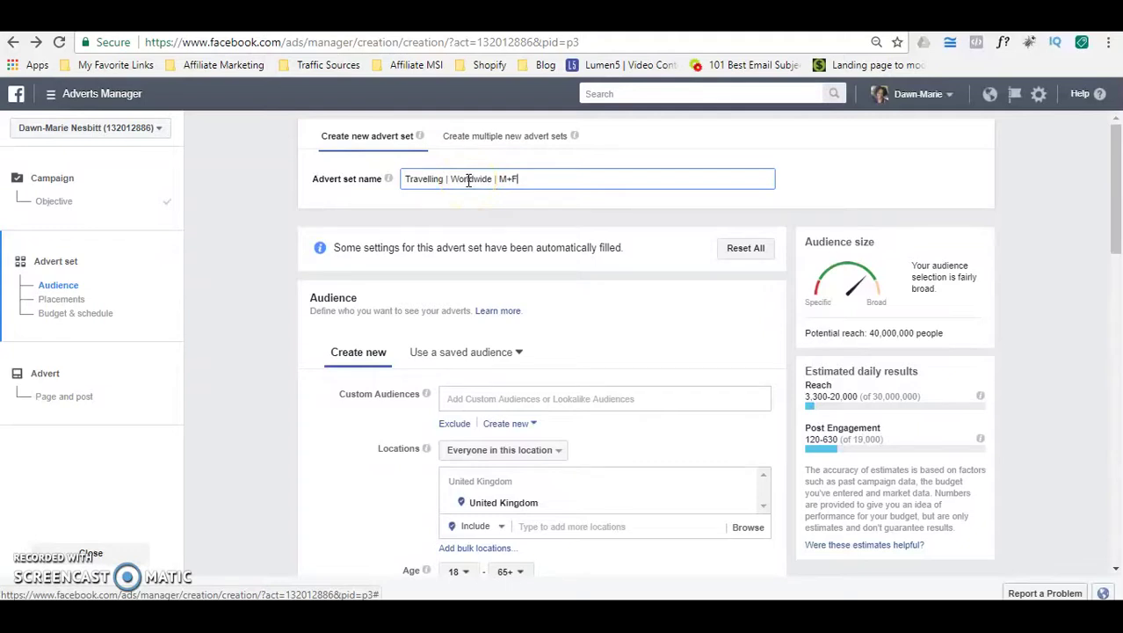
click(475, 182)
Append "| Instagram" to the advert set name and replace the word Instagram with Facebook
click(513, 180)
drag(1117, 167, 1116, 170)
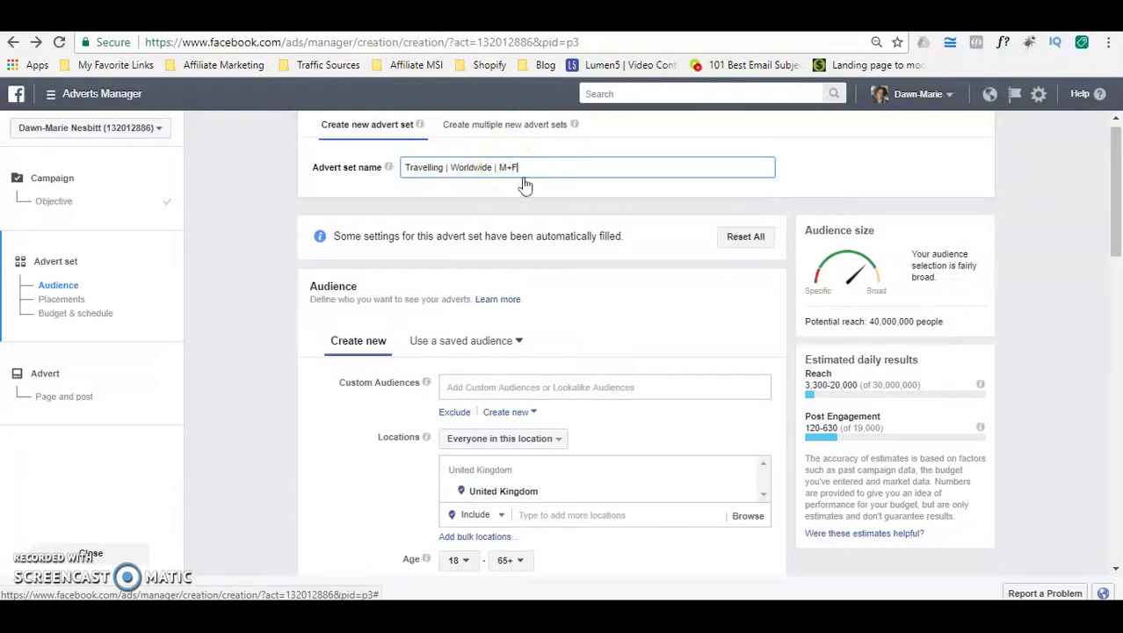
text(| Instagram)
double_click(541, 167)
text(FAcebook)
Replace the last part of the advert set name with the age range 25/35
double_click(540, 167)
key(BackSpace)
text(25)
text(-35)
mouse_move(387, 174)
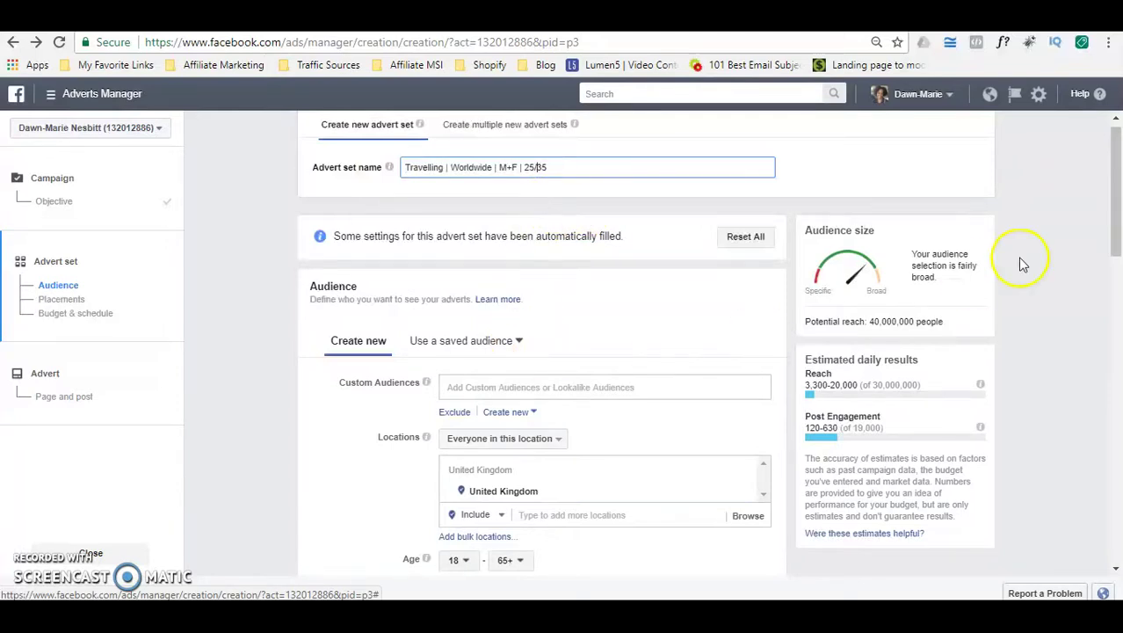
Replace the United Kingdom audience location with the Worldwide region
drag(1118, 227, 1118, 246)
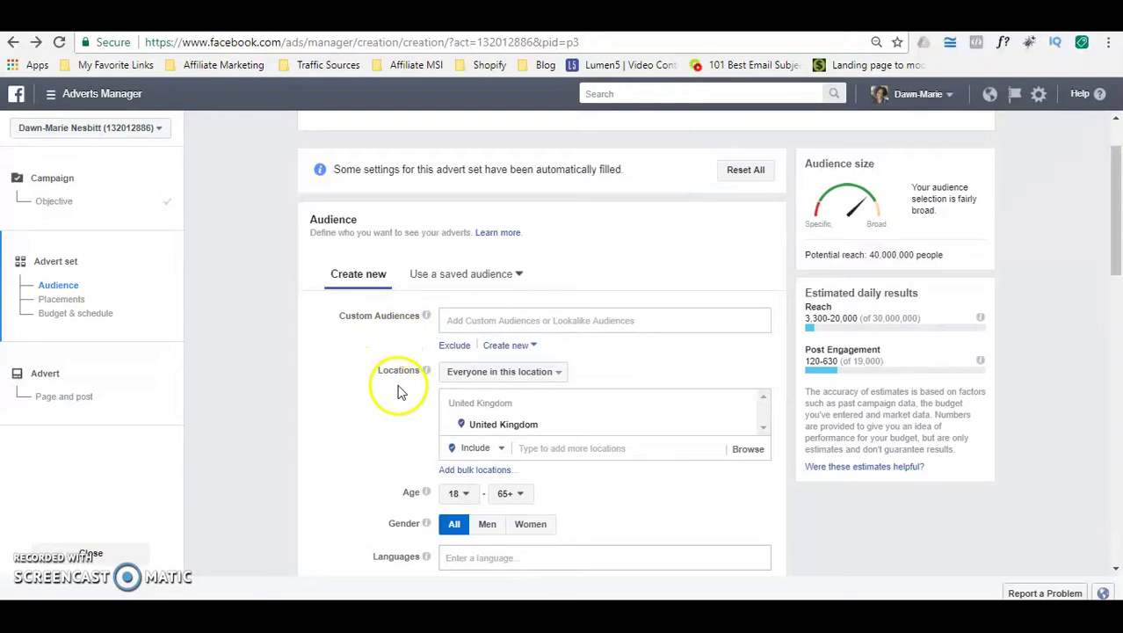
mouse_move(729, 431)
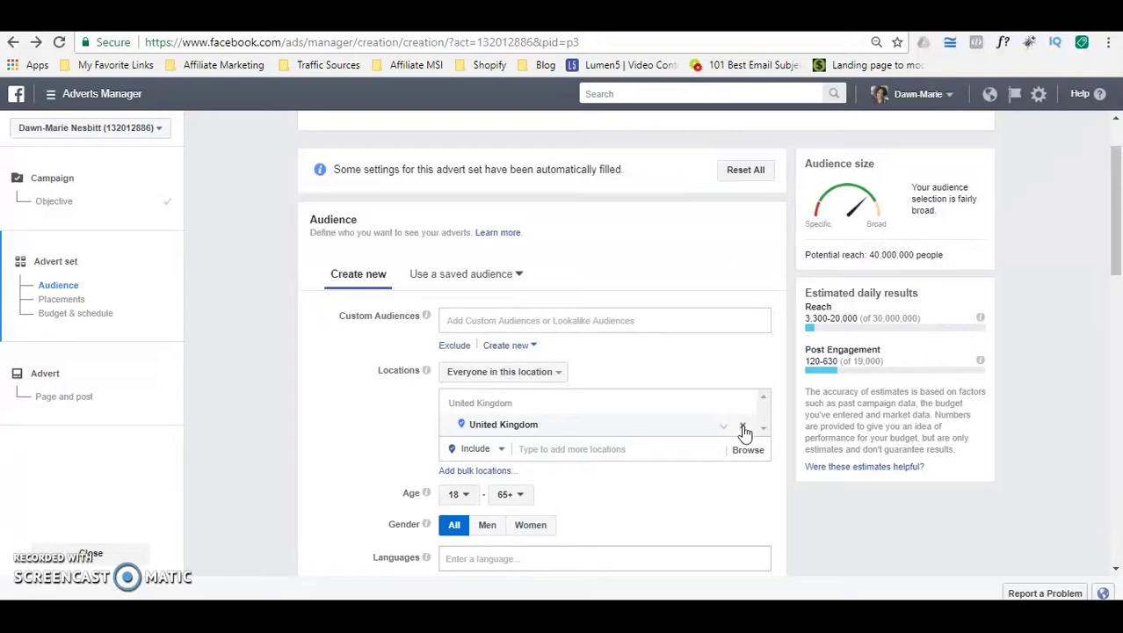
click(743, 431)
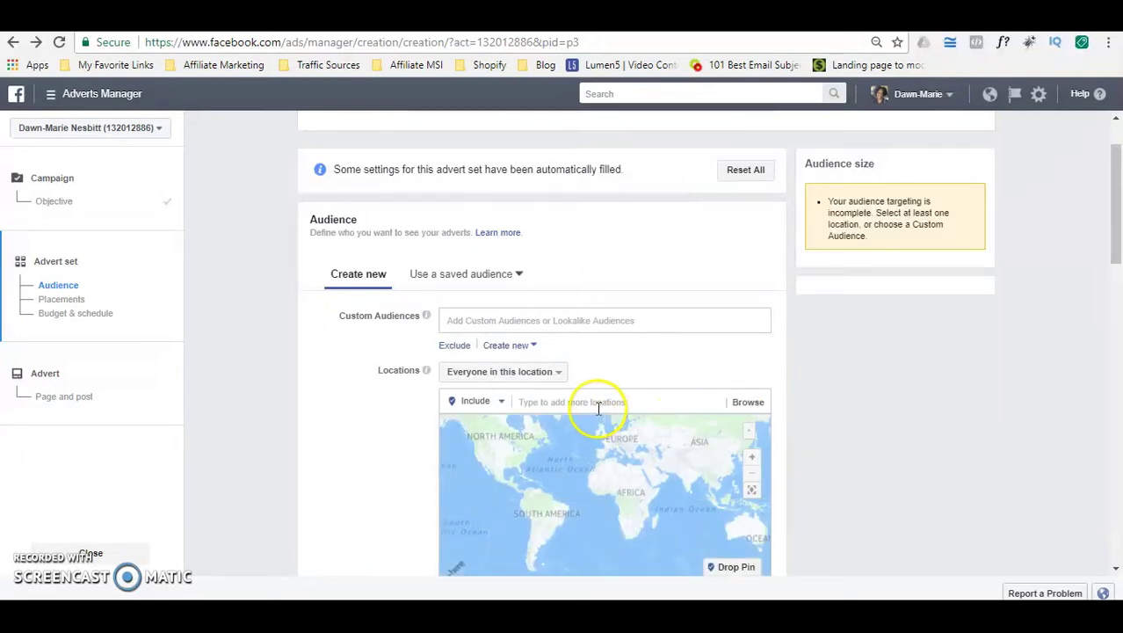
click(599, 407)
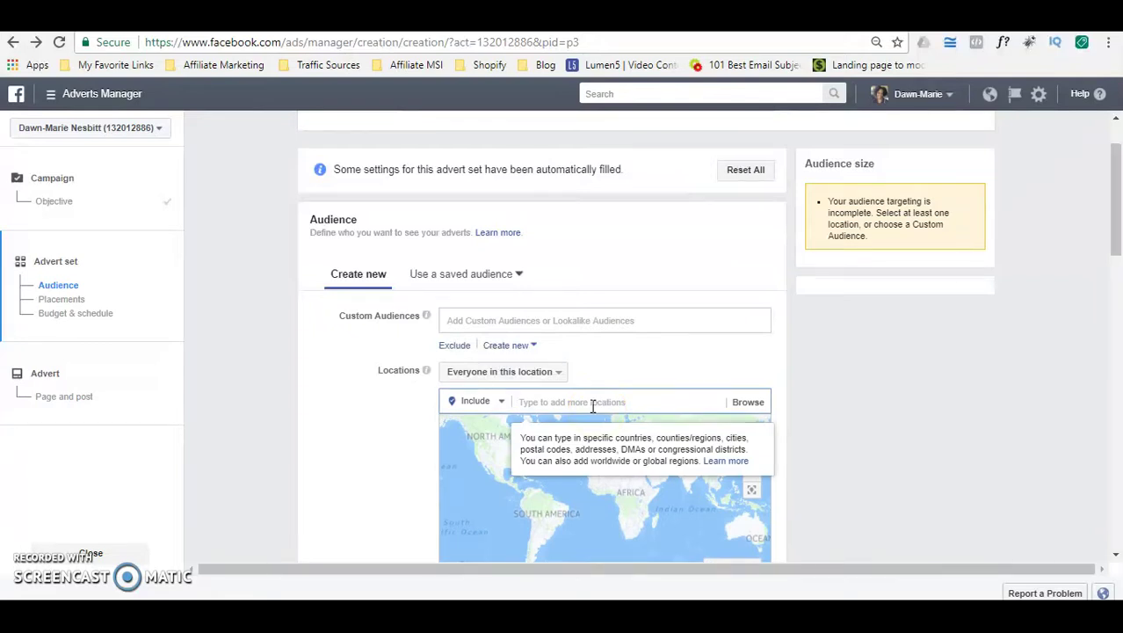
text(Worldwie)
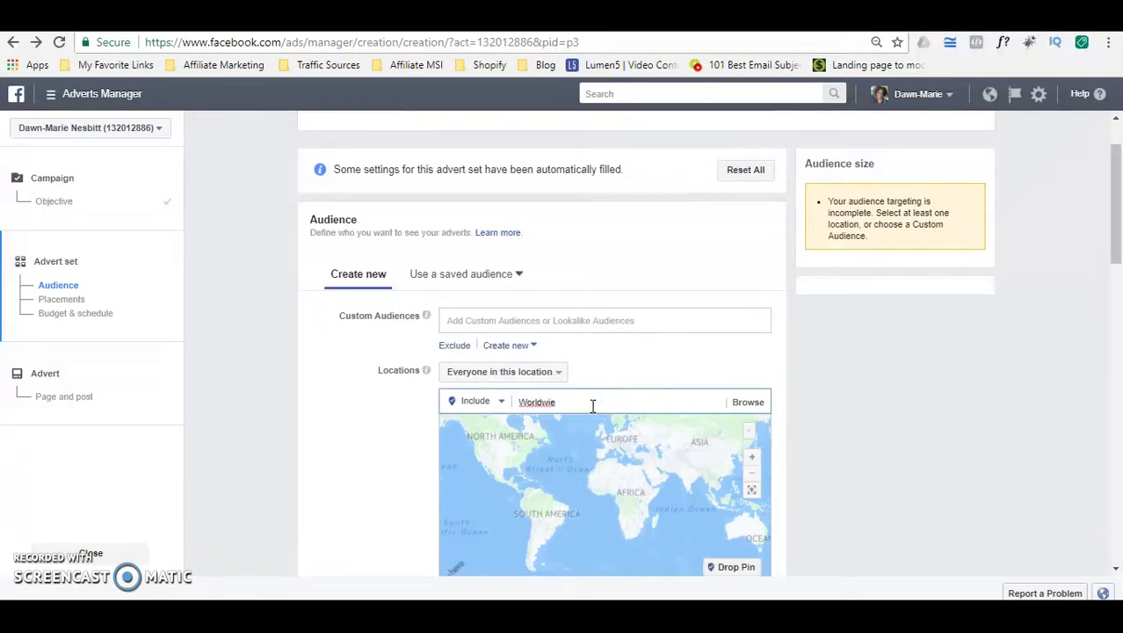
key(BackSpace)
text(de)
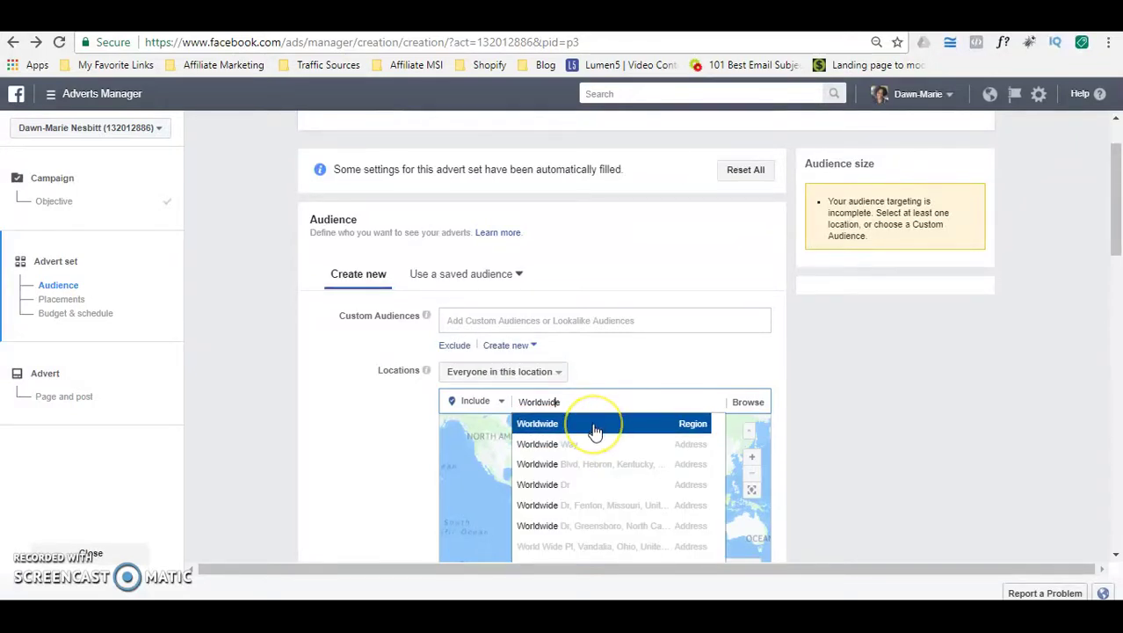
click(595, 428)
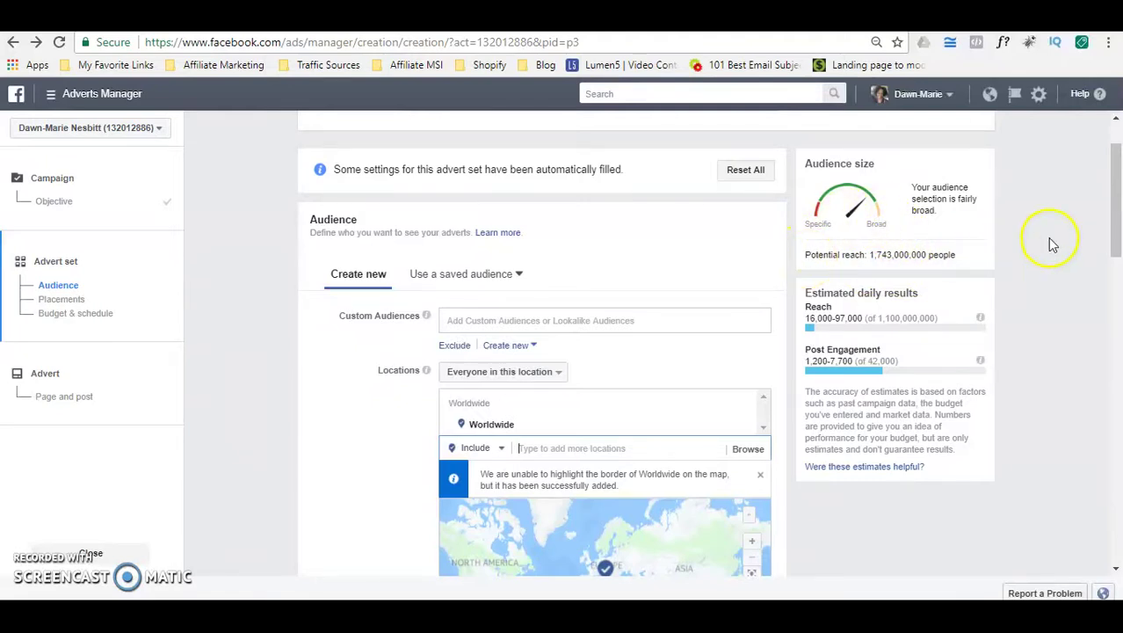
Set the audience's minimum age to 21
drag(1114, 164, 1116, 275)
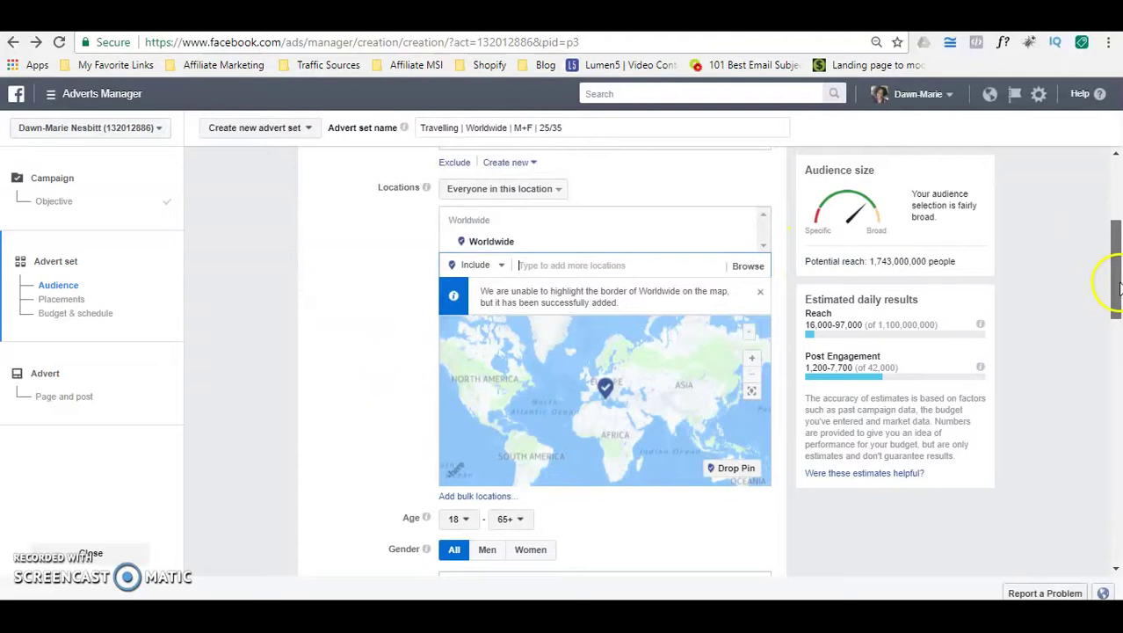
click(1115, 570)
click(1115, 570)
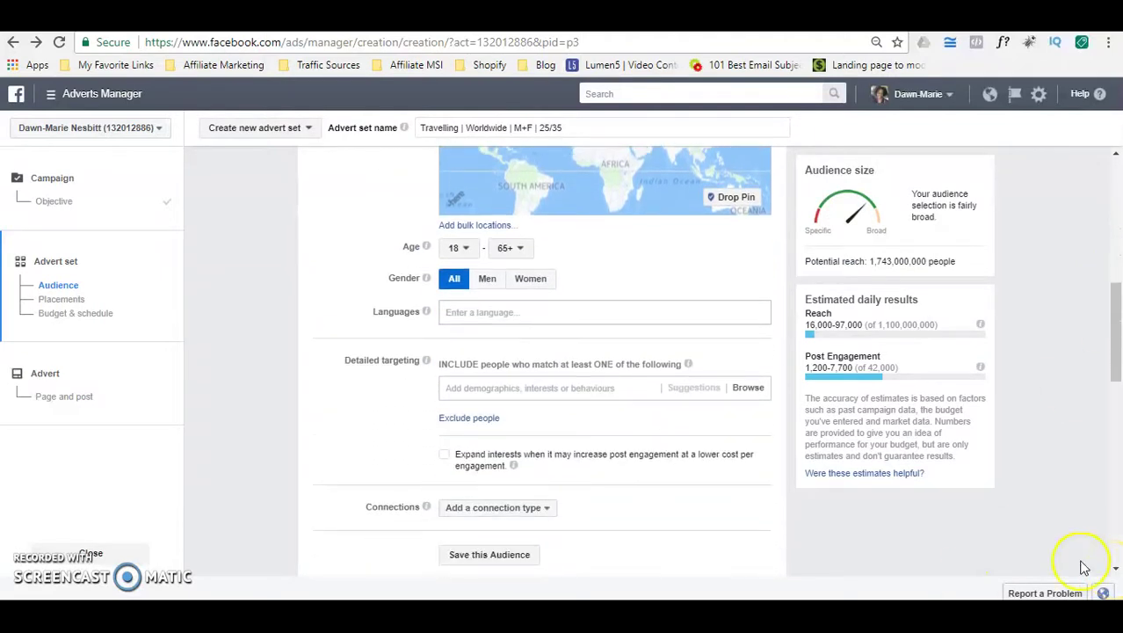
click(460, 249)
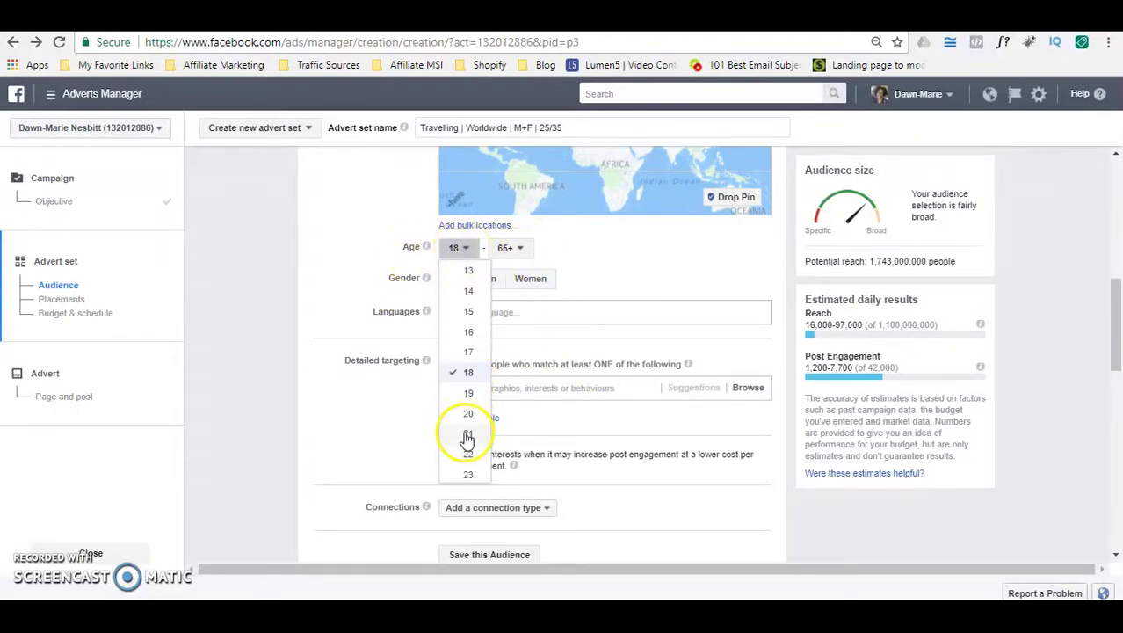
click(466, 434)
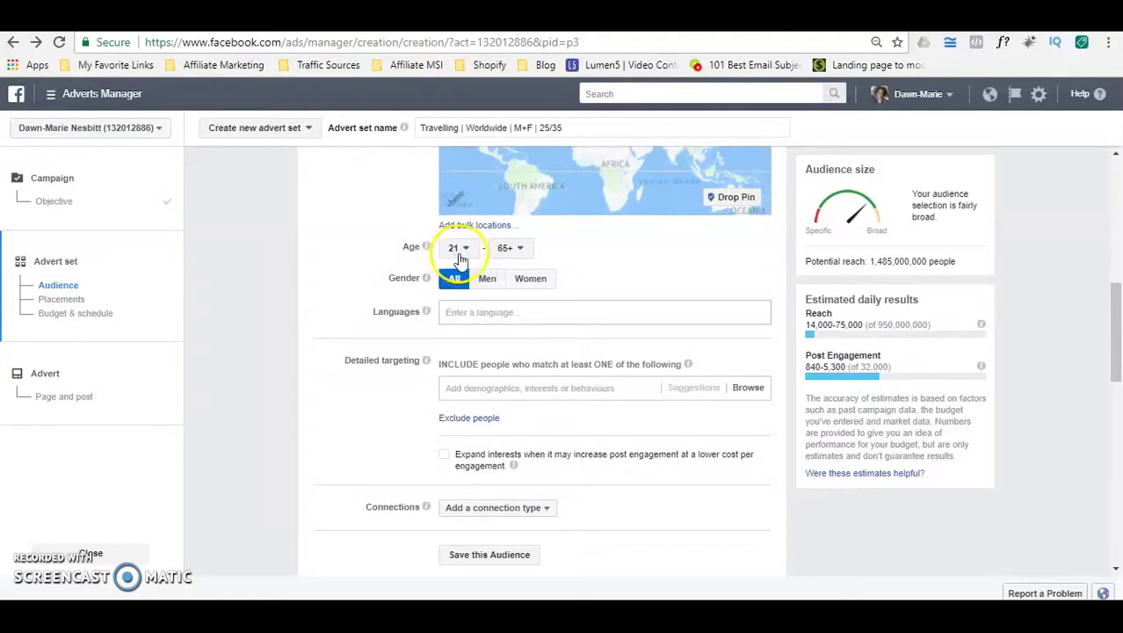
Set the audience's maximum age to 54
click(522, 255)
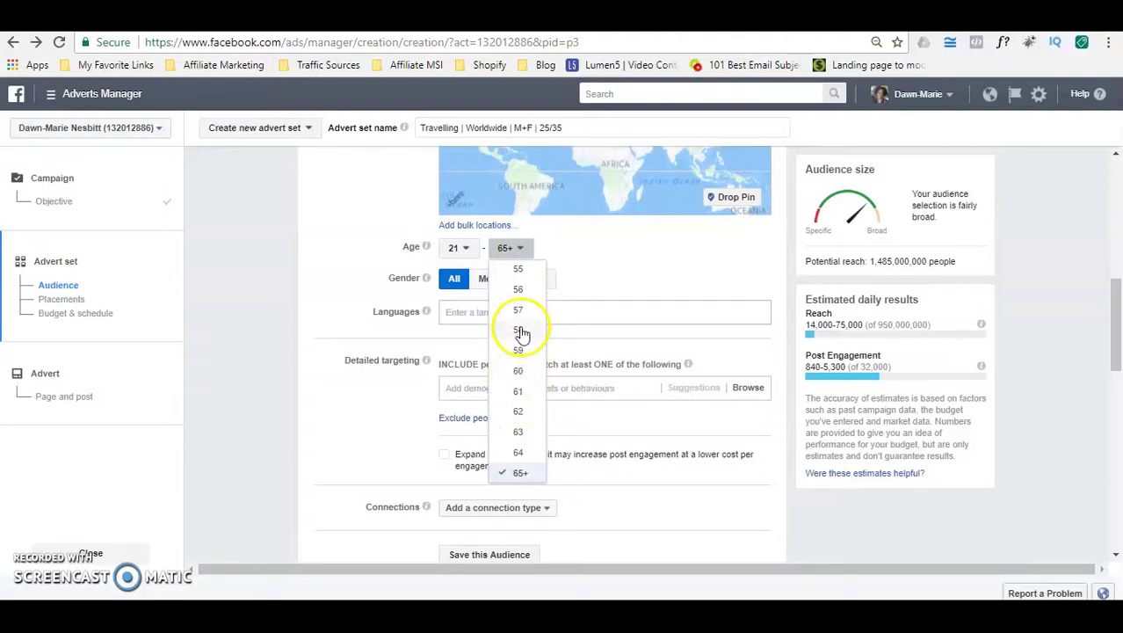
click(550, 460)
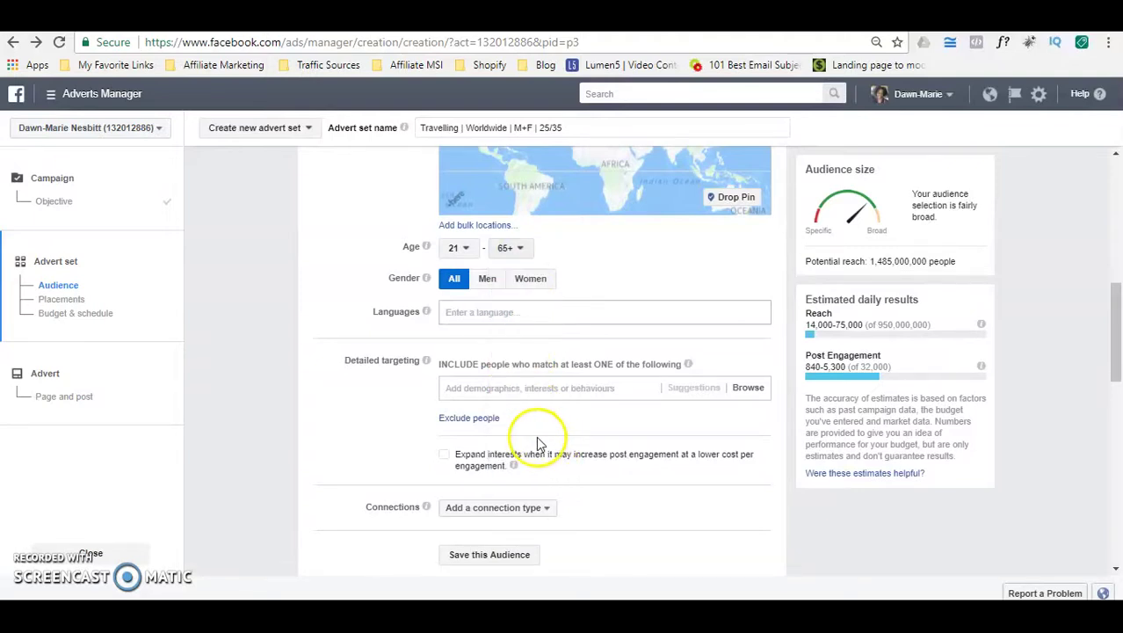
click(524, 249)
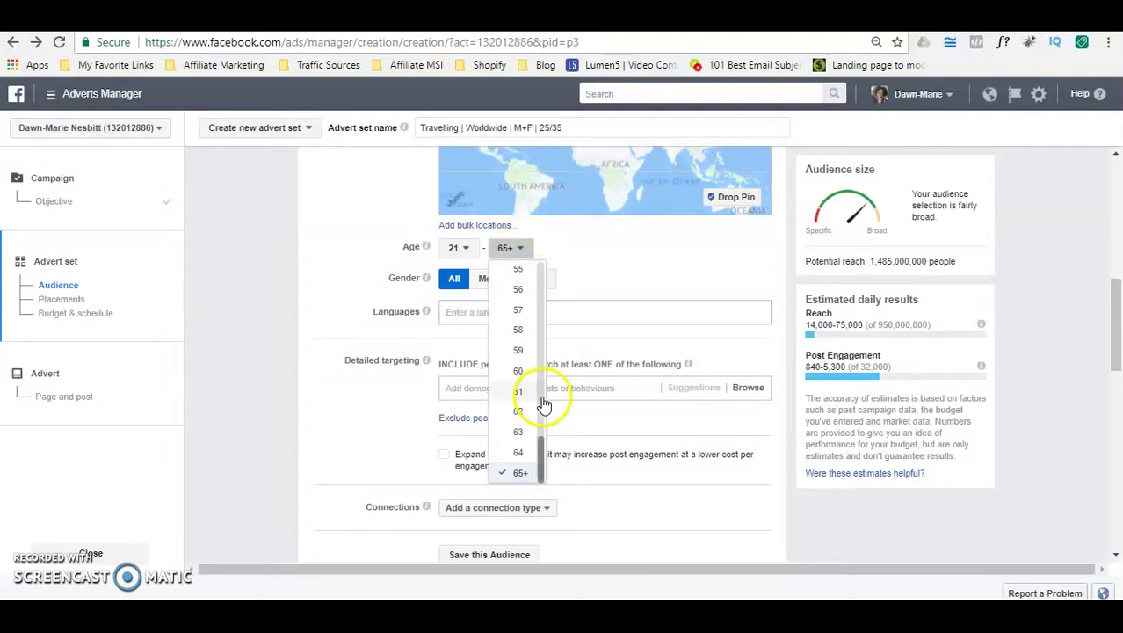
scroll(540, 440, up, 1)
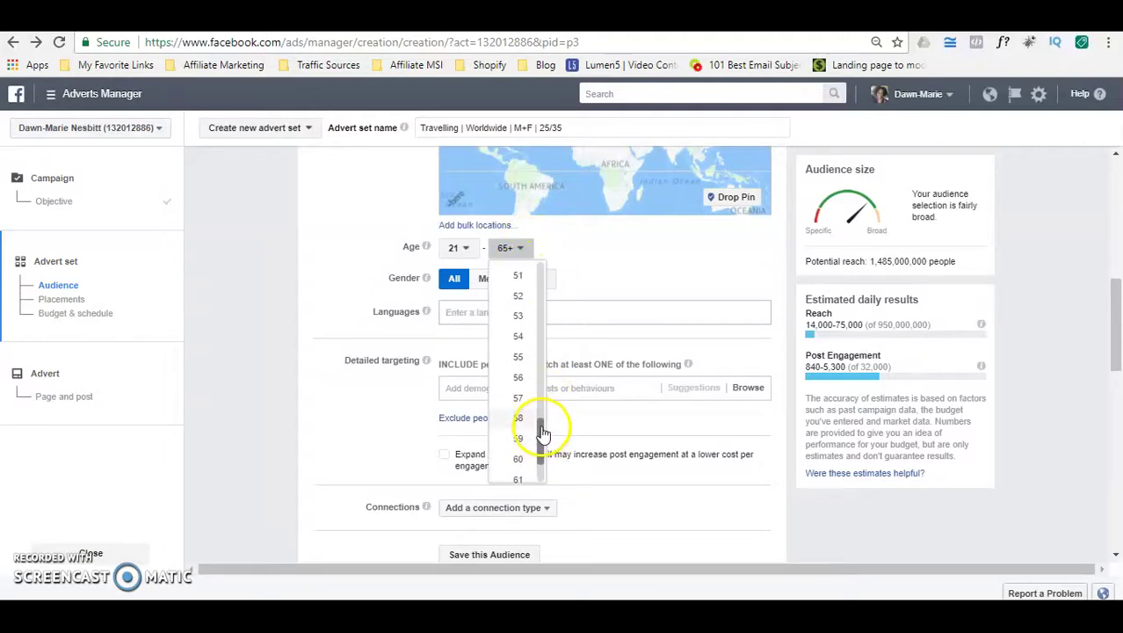
click(518, 339)
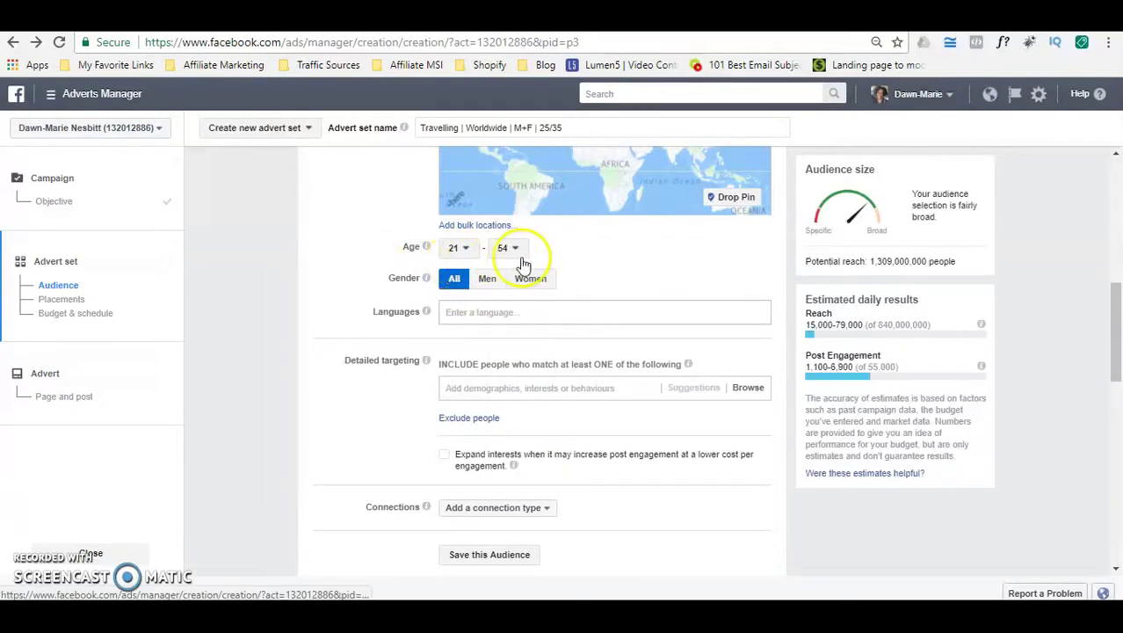
Add English (All) as the audience's language
click(453, 315)
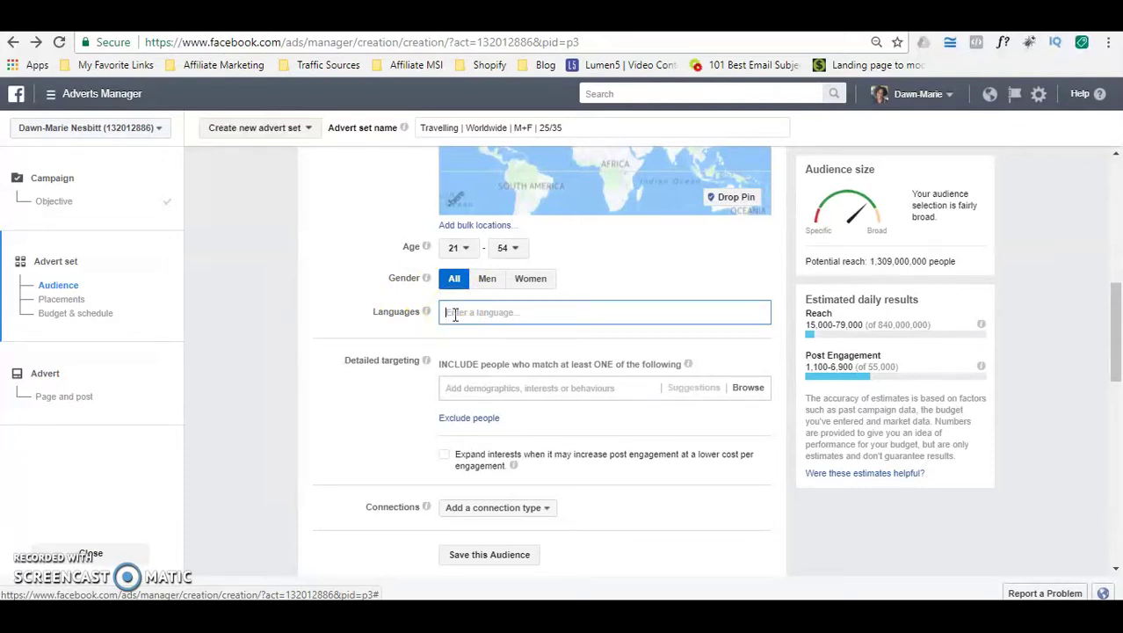
text(English)
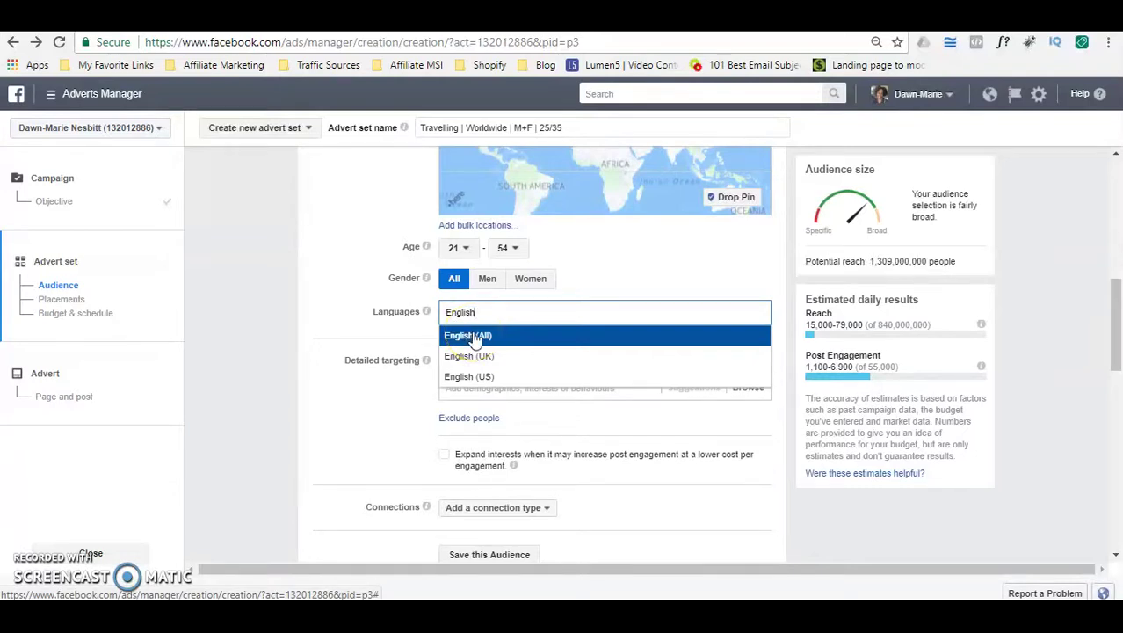
click(474, 339)
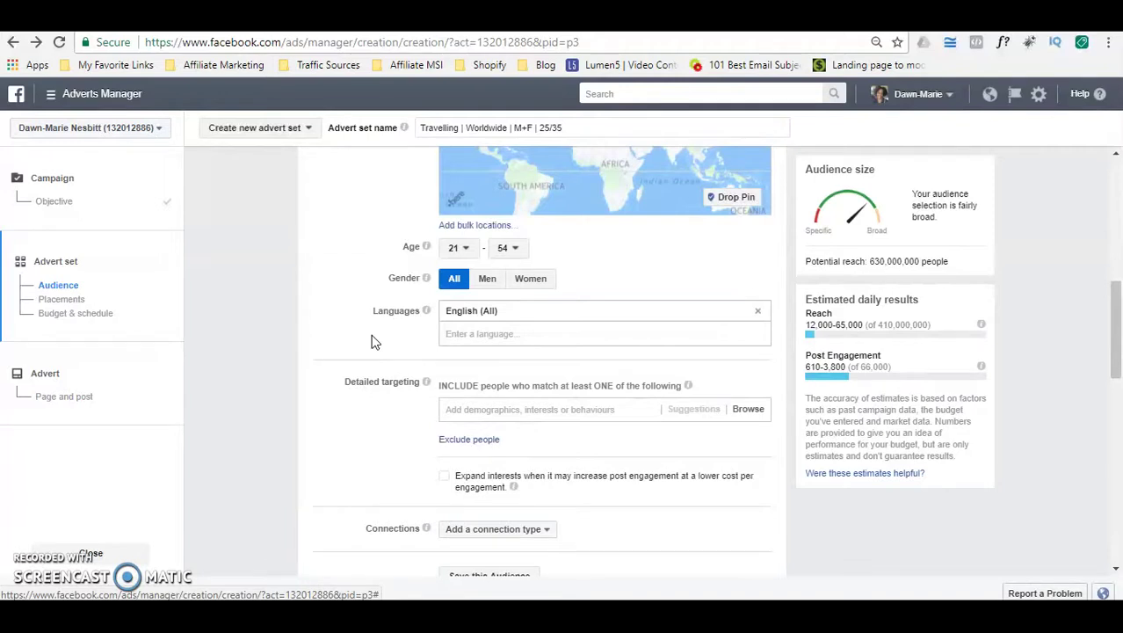
click(422, 329)
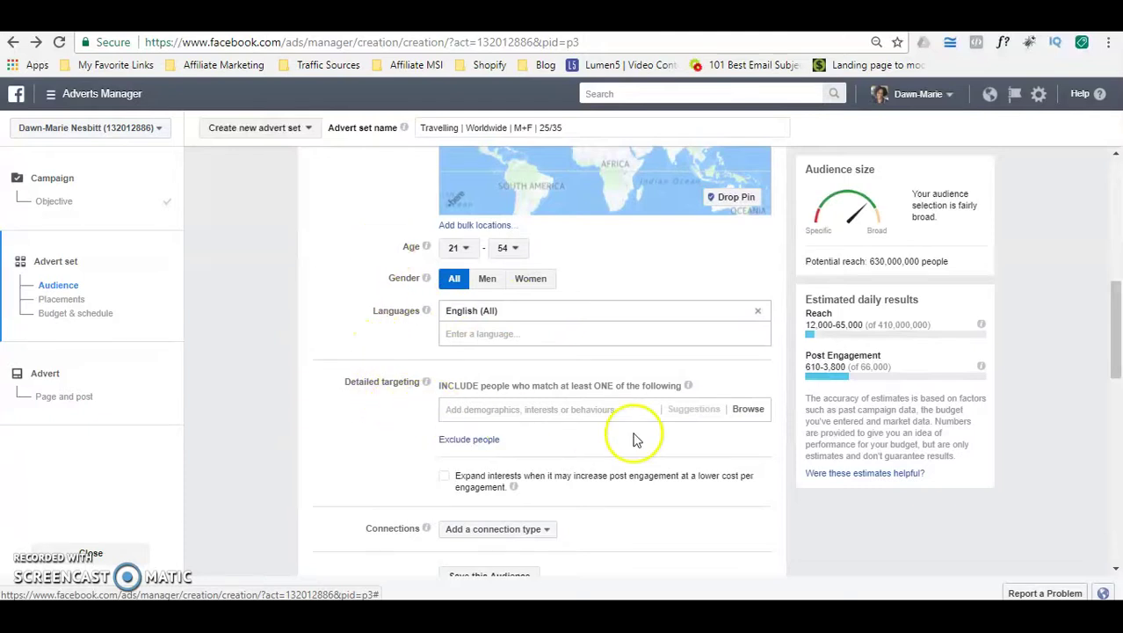
Find the Expedia (website) interest and include it in the detailed targeting
drag(1118, 339, 1119, 363)
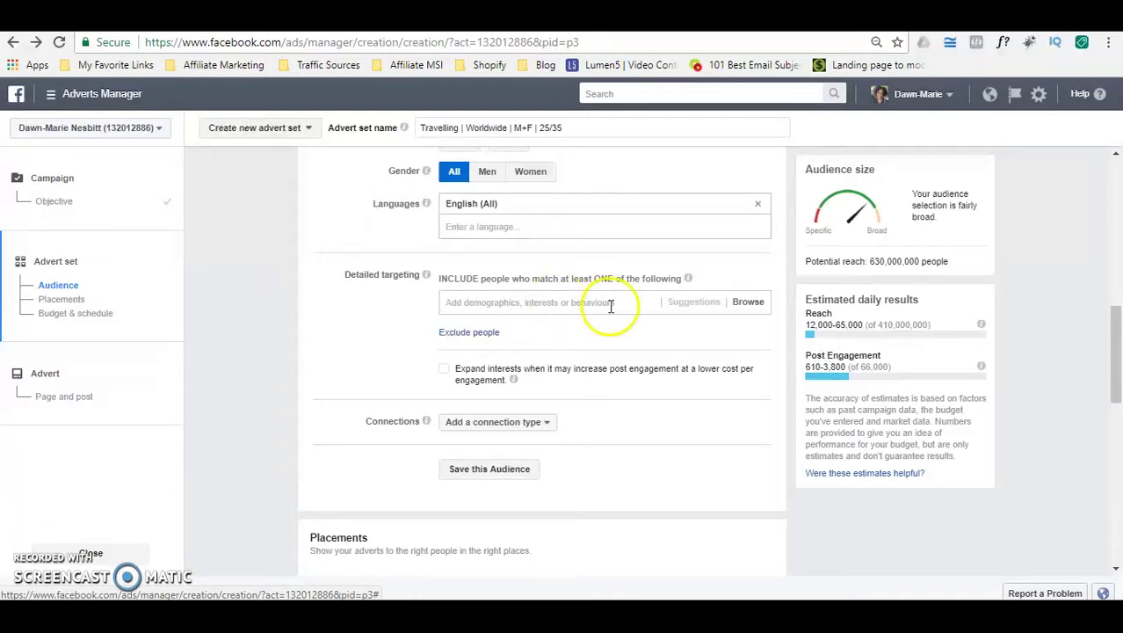
click(505, 302)
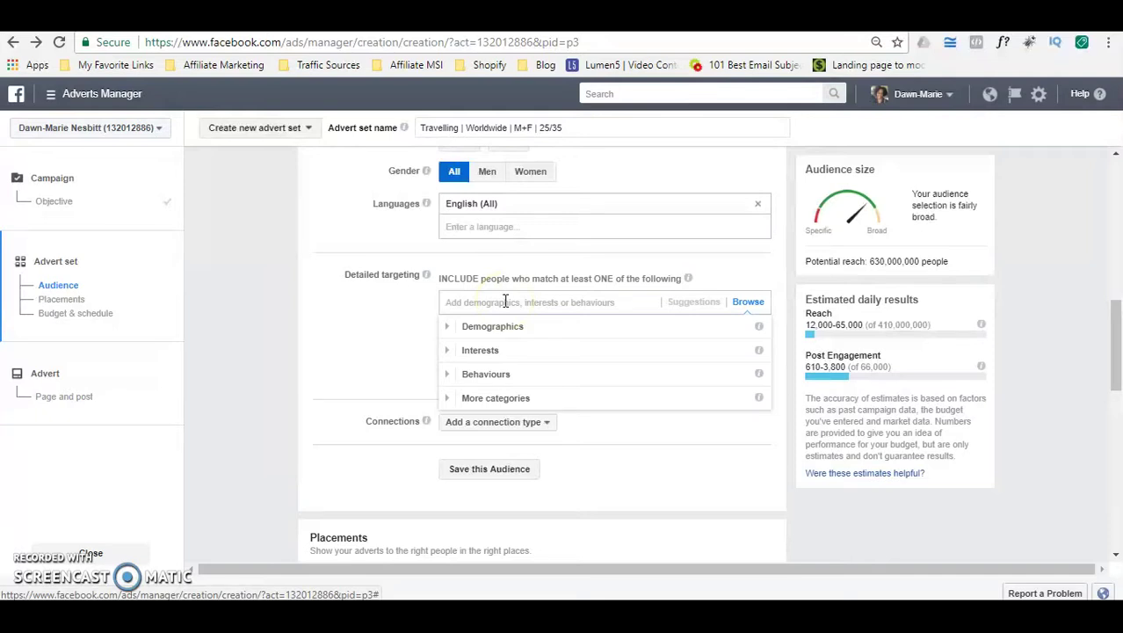
text(exp)
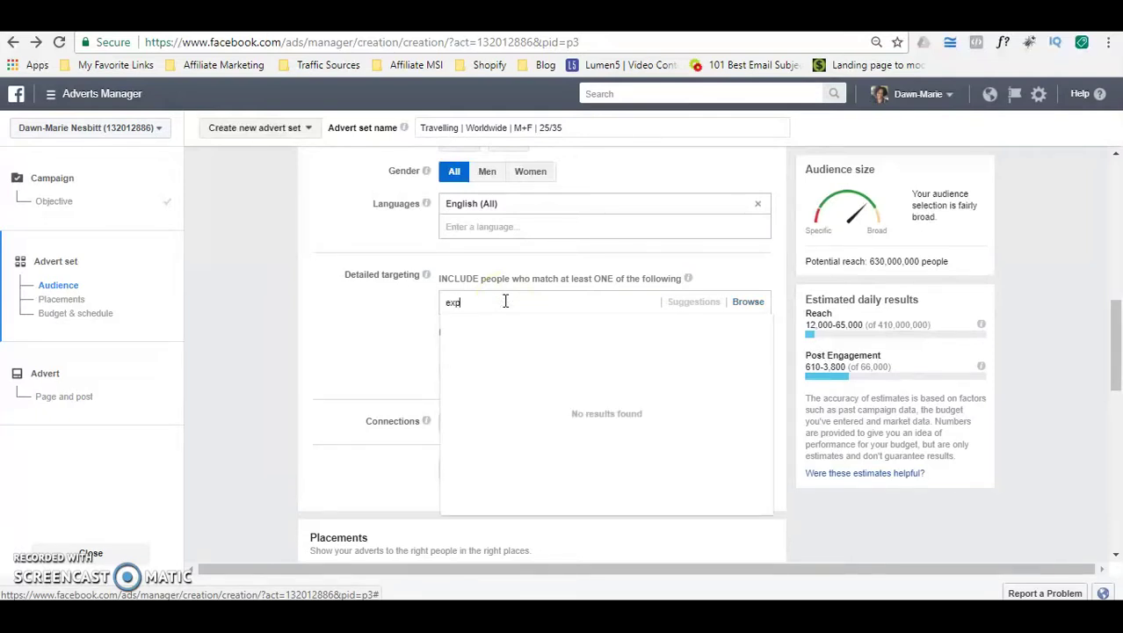
text(edia)
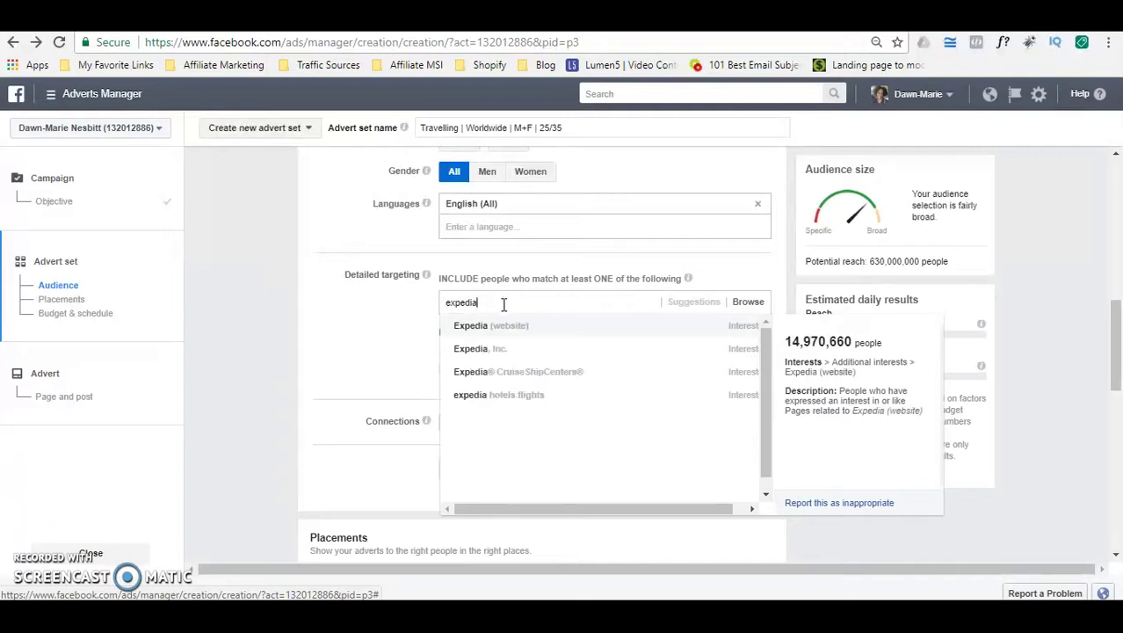
click(497, 332)
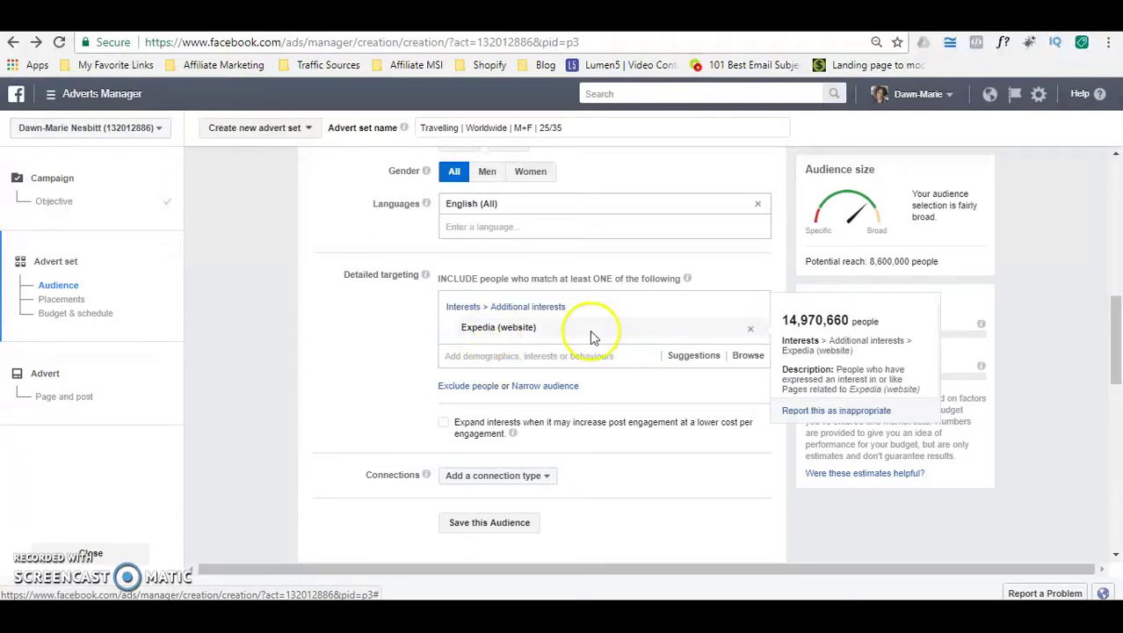
Add the suggested interests TripAdvisor, Booking.com, Trivago, Hotels.com, Airbnb and Skyscanner to the detailed targeting
mouse_move(523, 340)
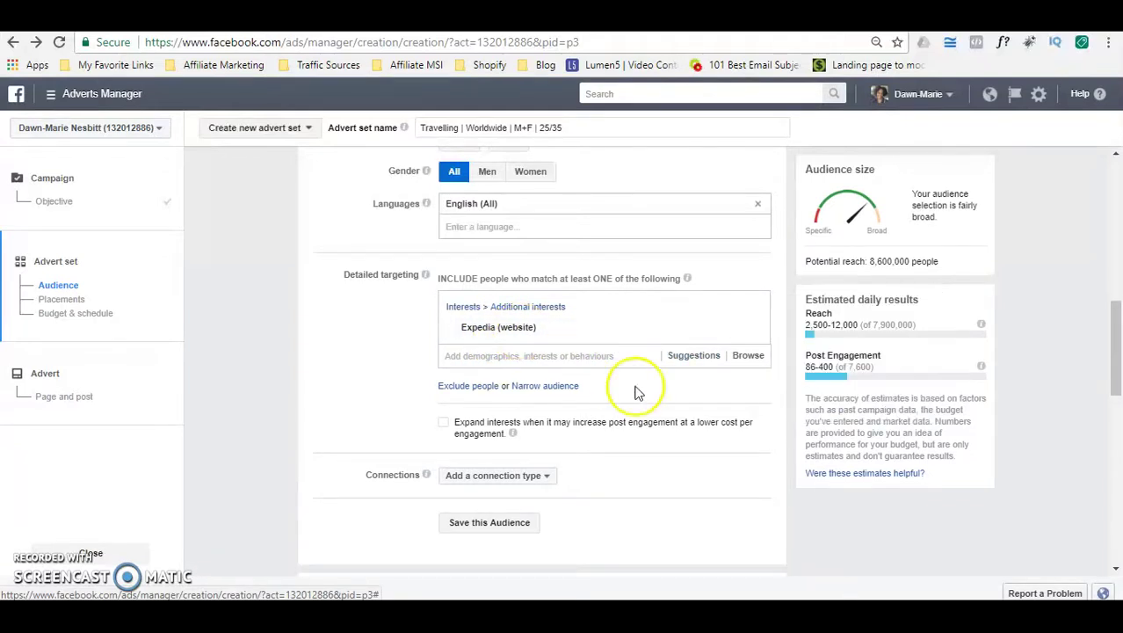
click(694, 356)
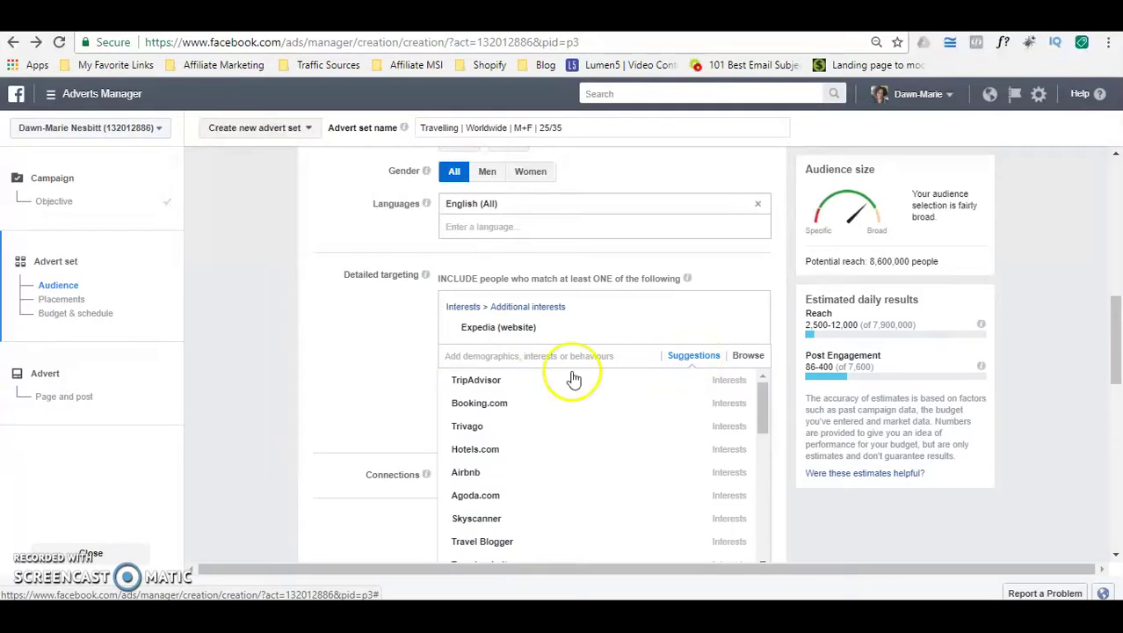
click(484, 385)
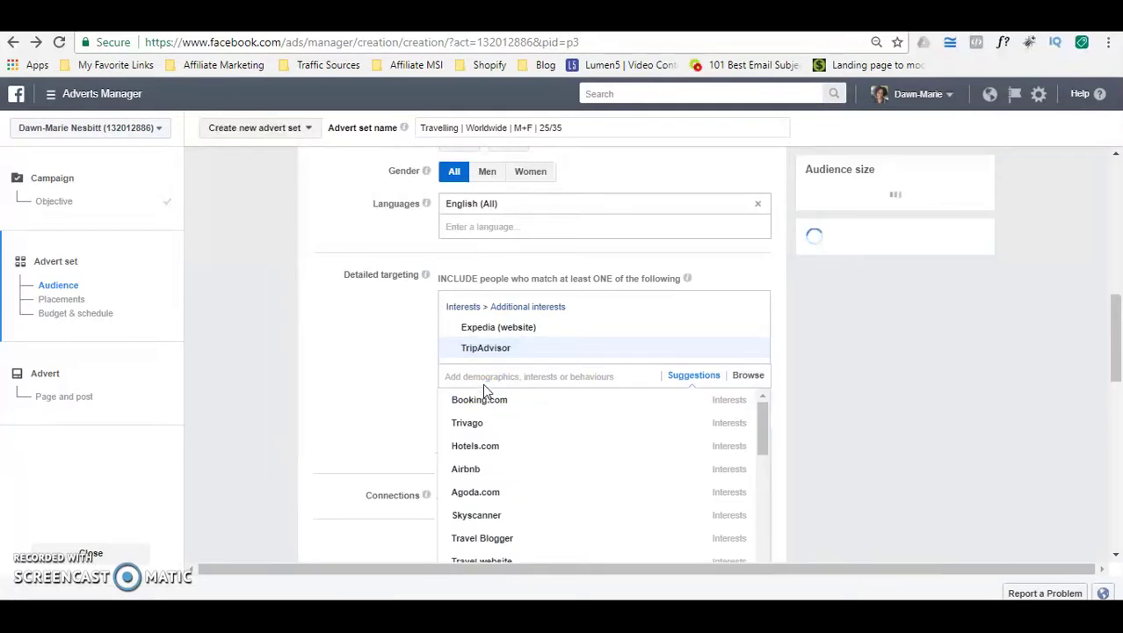
mouse_move(486, 411)
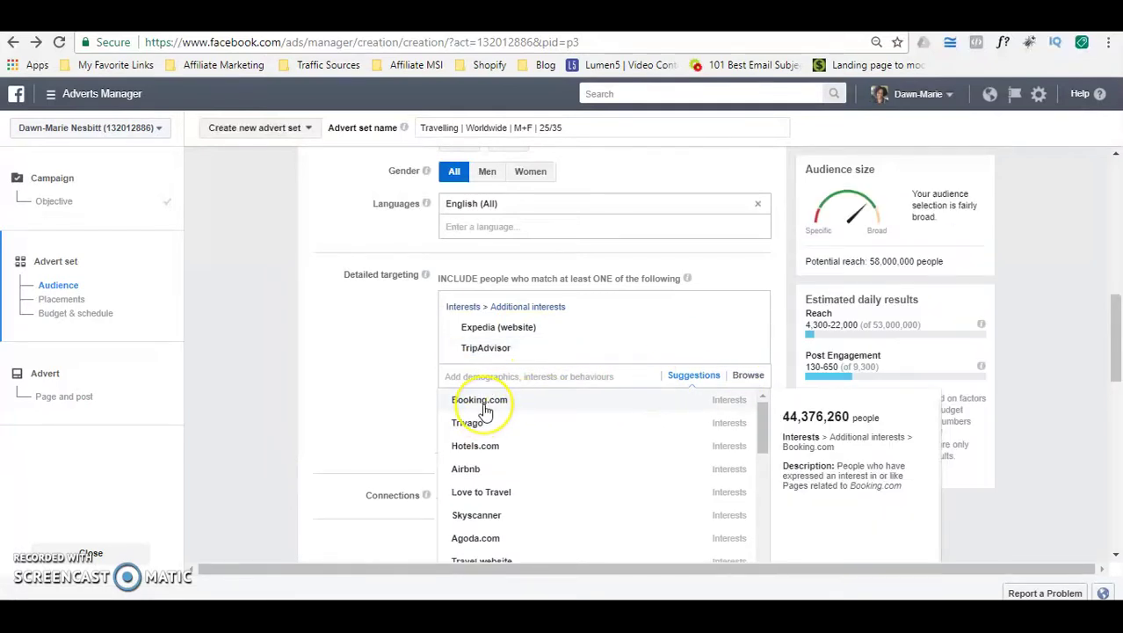
click(482, 402)
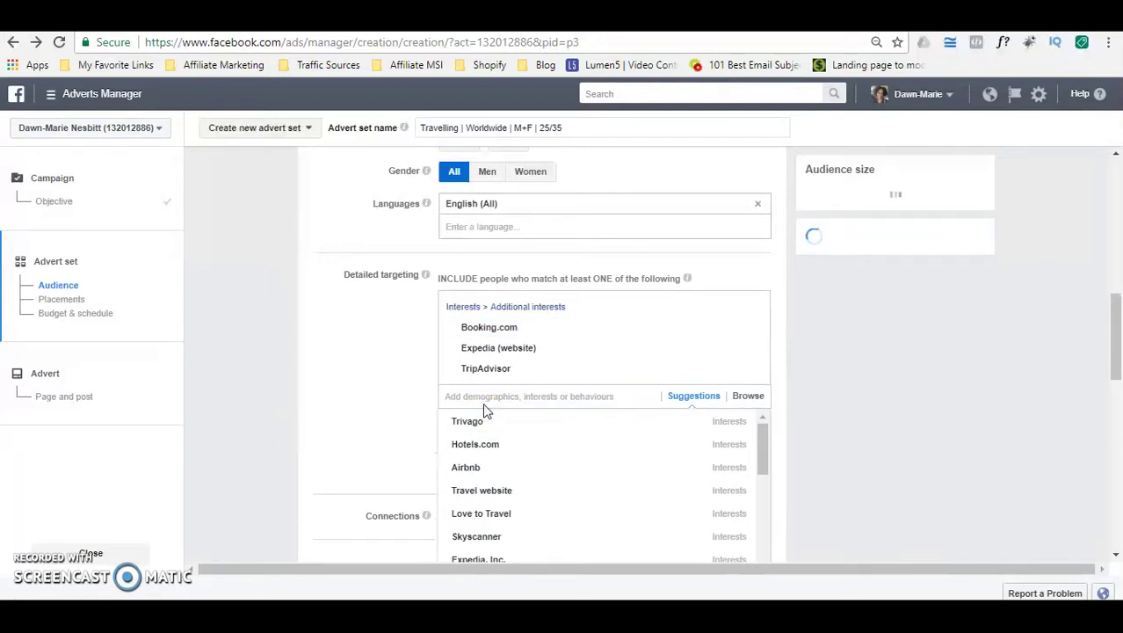
mouse_move(534, 420)
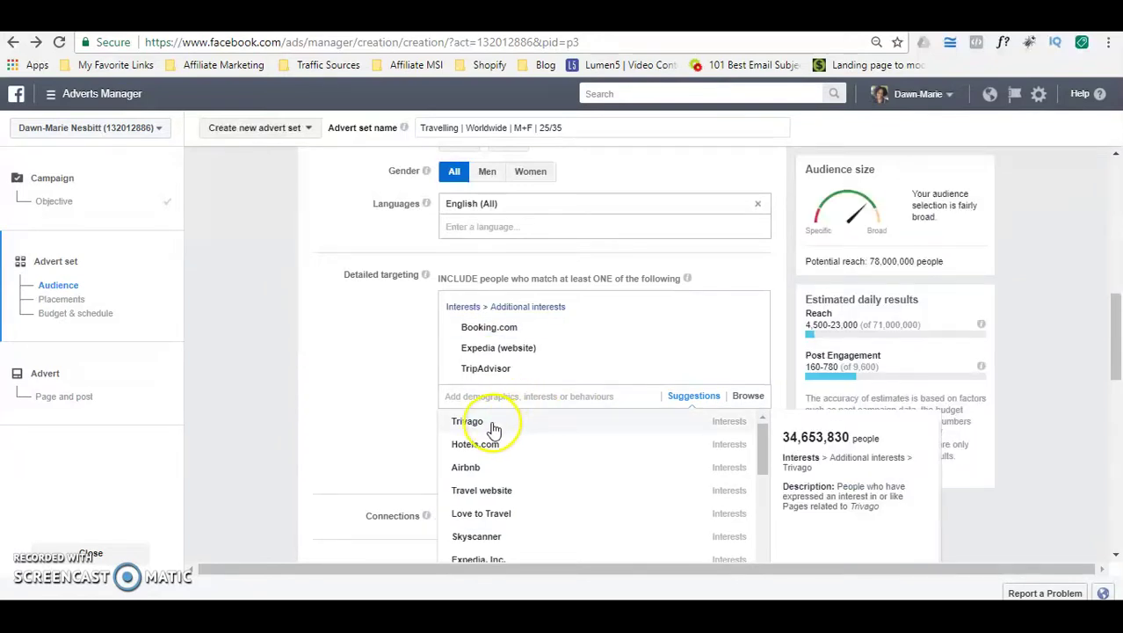
click(495, 428)
mouse_move(495, 446)
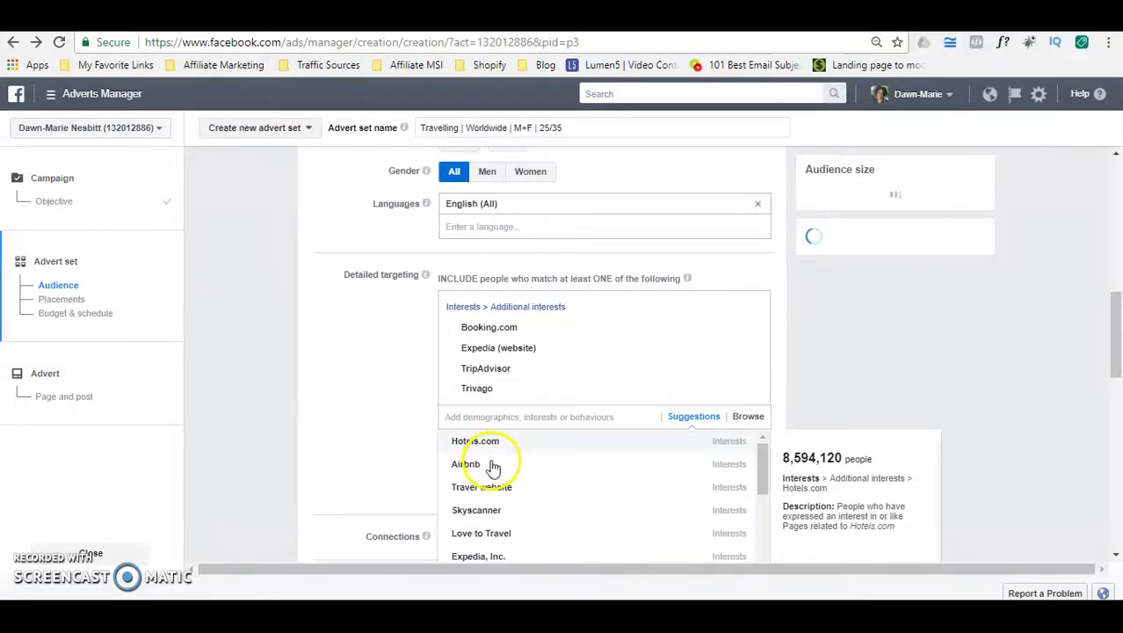
click(493, 452)
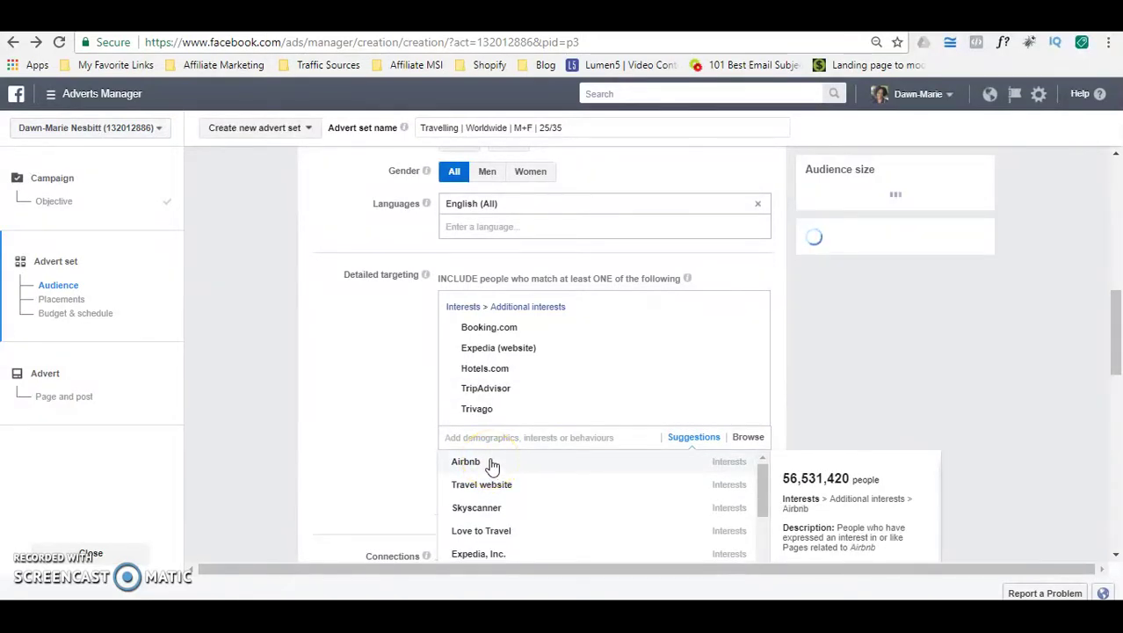
click(493, 464)
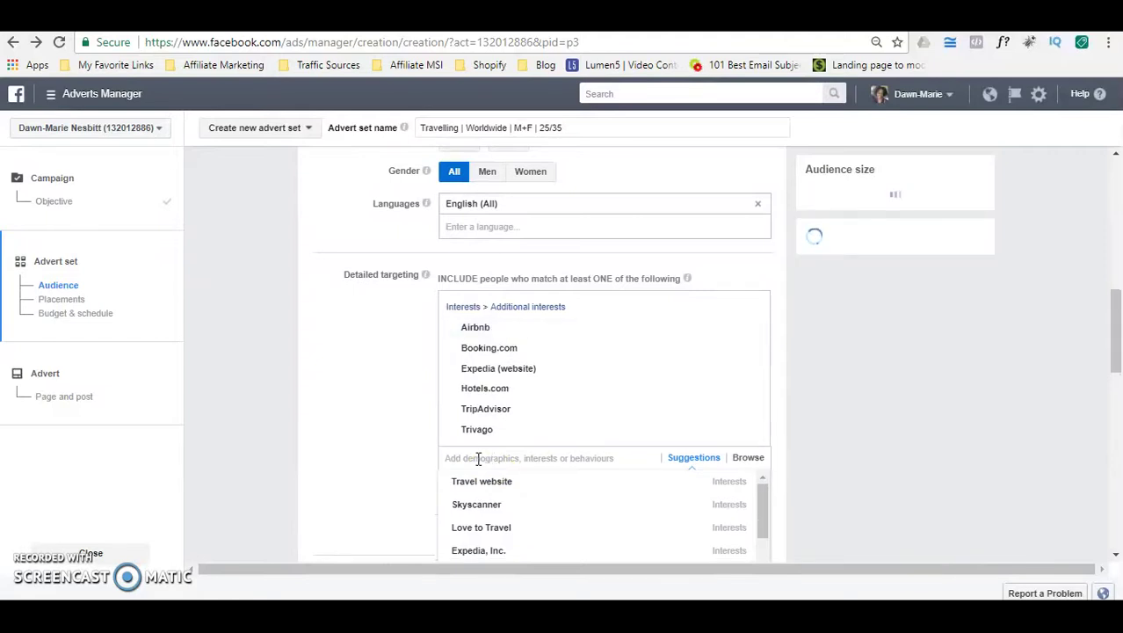
click(477, 503)
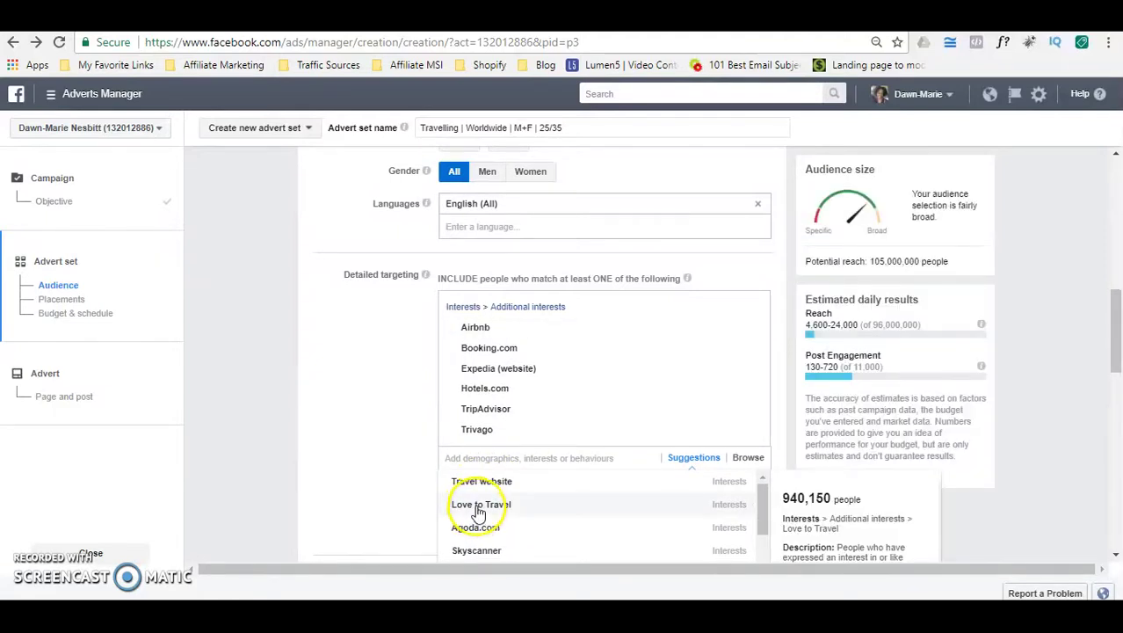
click(482, 554)
click(341, 356)
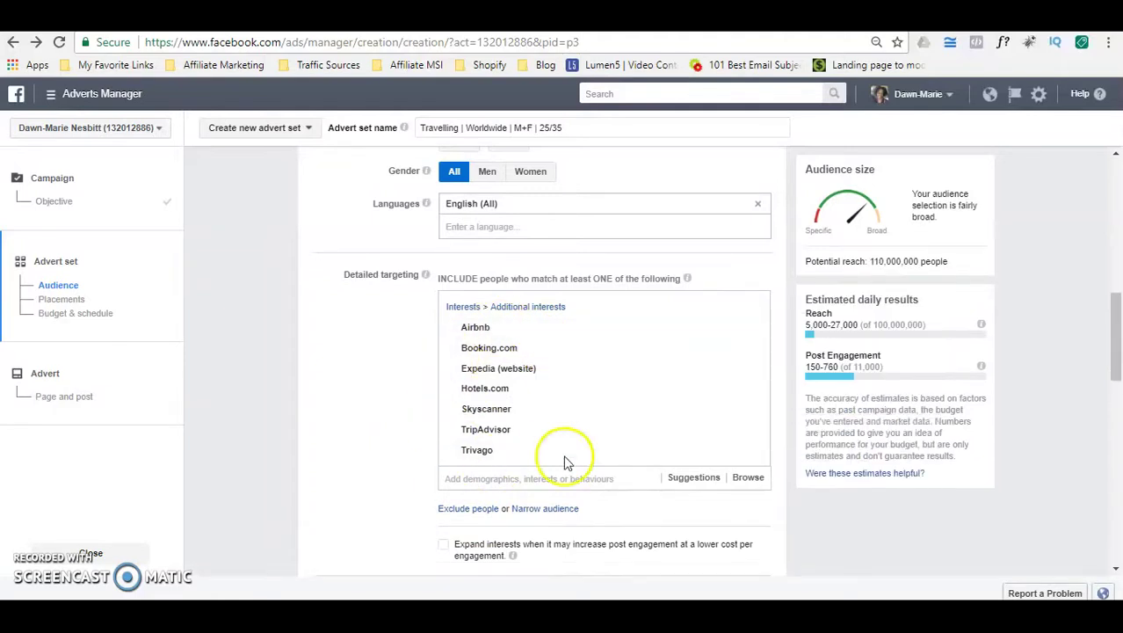
Remove Trivago, TripAdvisor, Skyscanner, Hotels.com, Booking.com and Airbnb from the detailed targeting interests, keeping only Expedia (website)
mouse_move(462, 333)
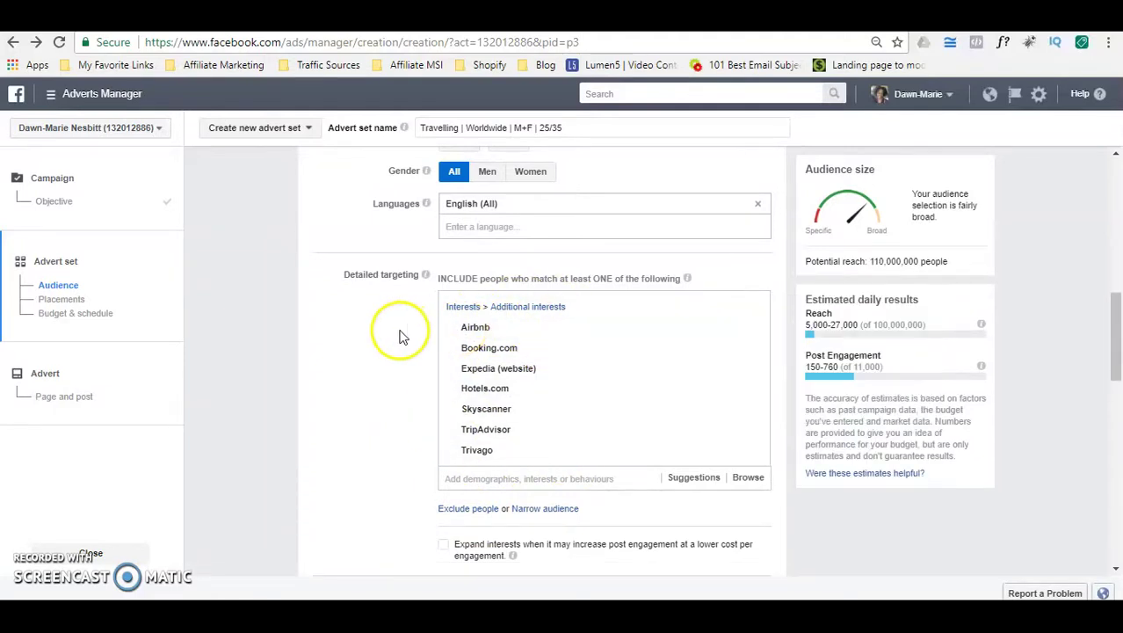
click(1103, 325)
drag(1103, 325, 1118, 295)
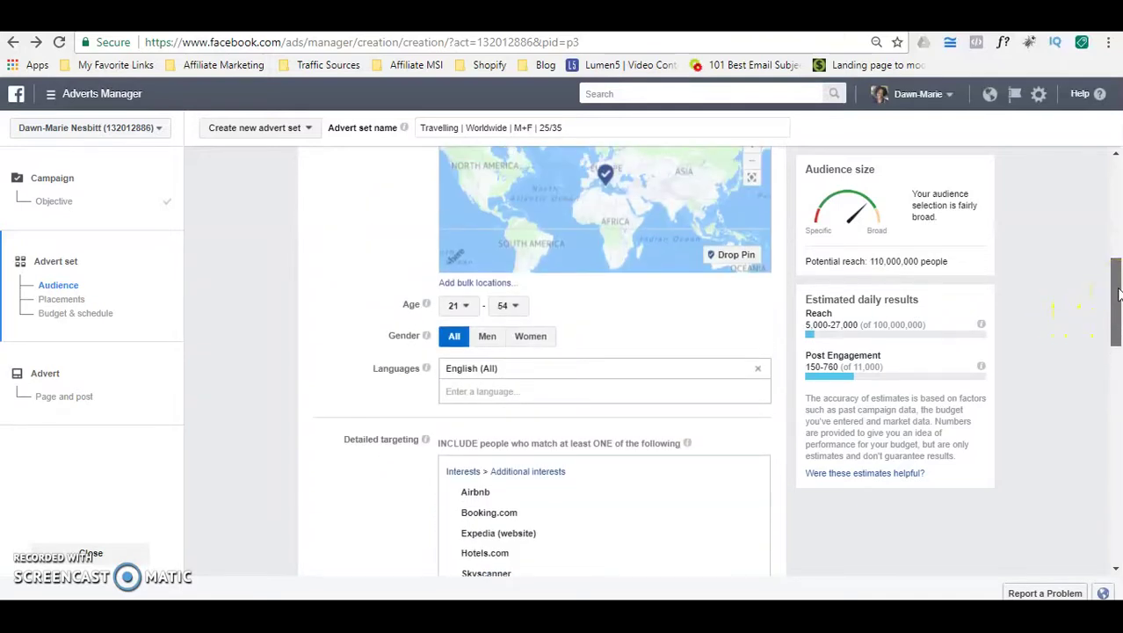
drag(1118, 294, 1118, 319)
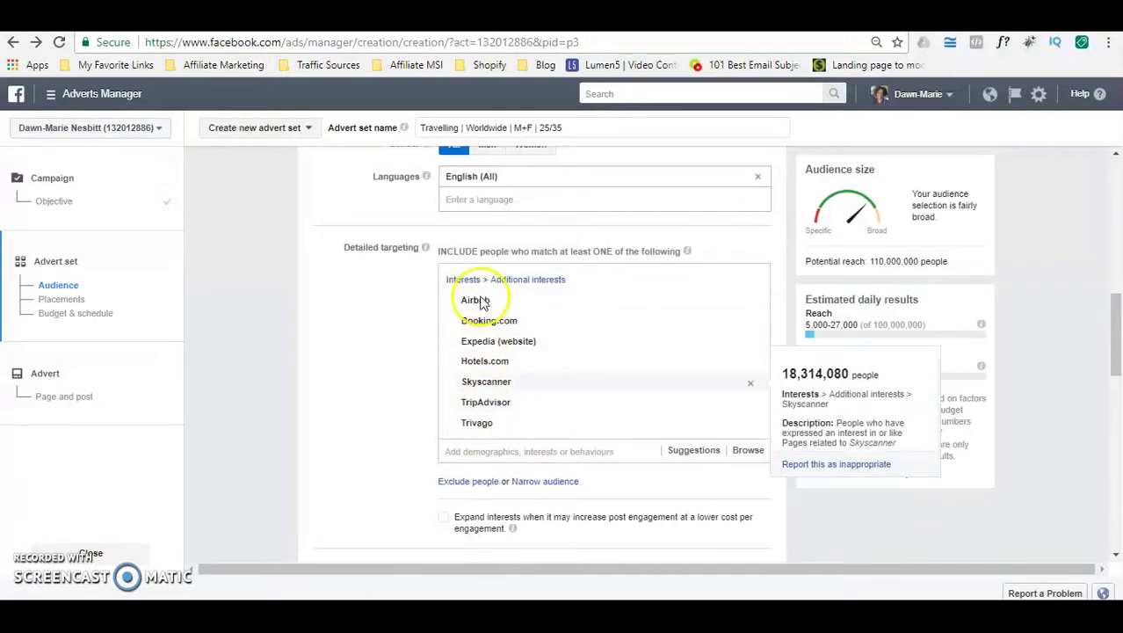
click(751, 421)
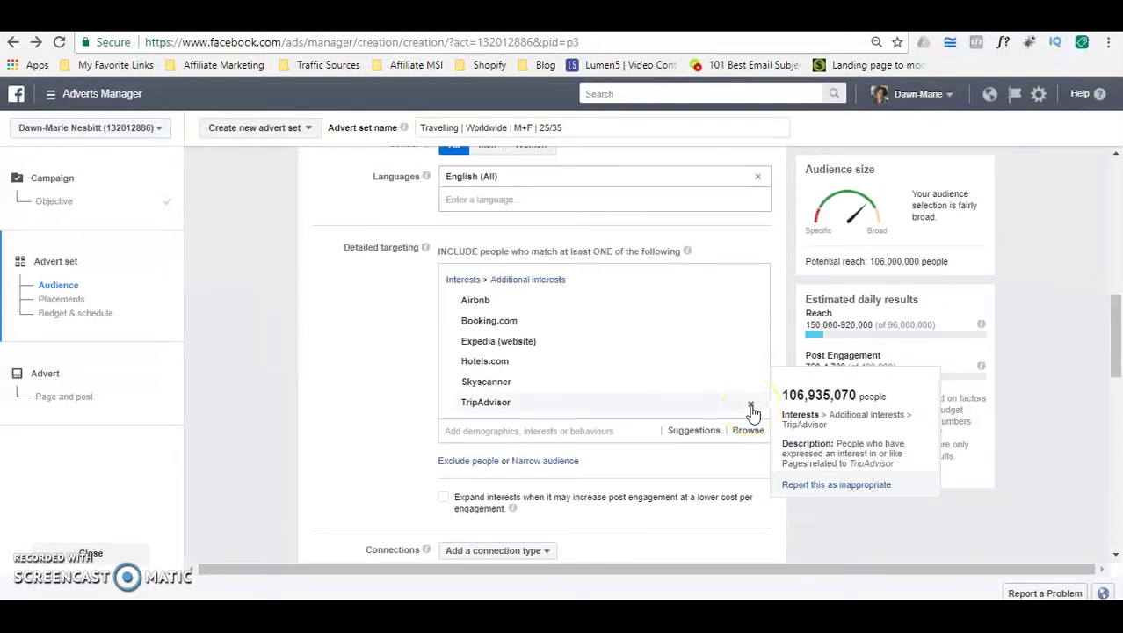
click(751, 406)
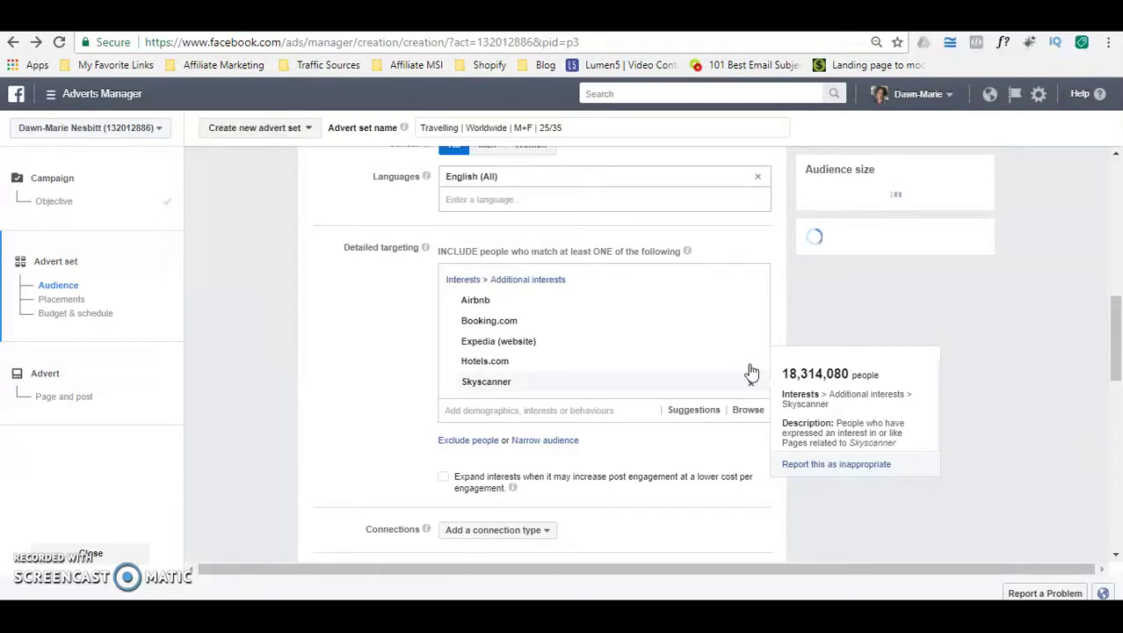
click(751, 373)
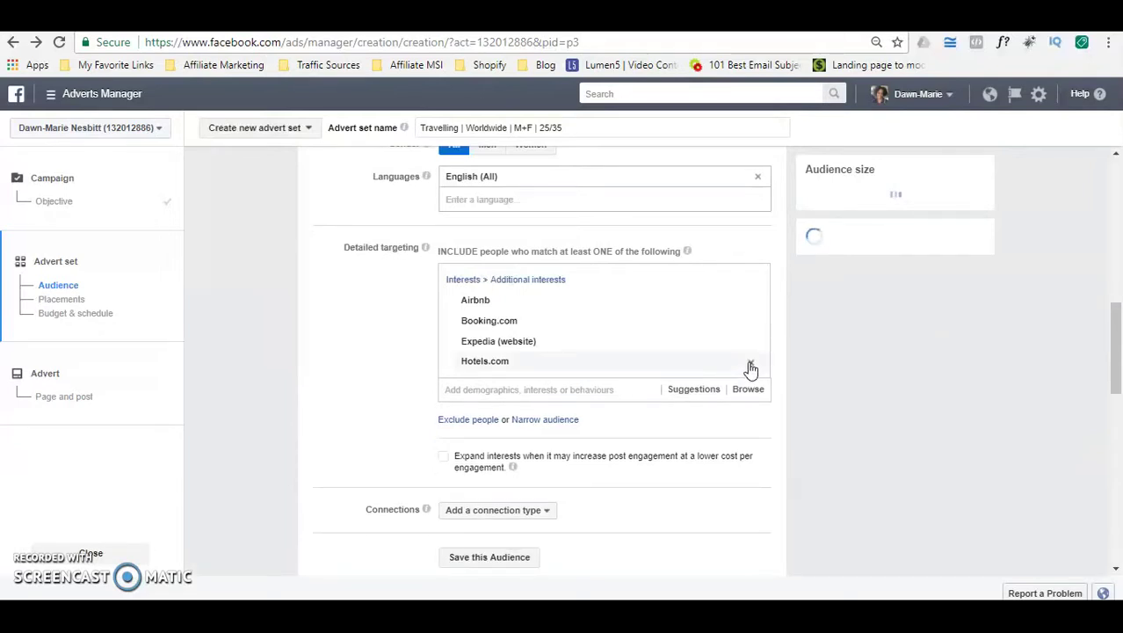
click(751, 367)
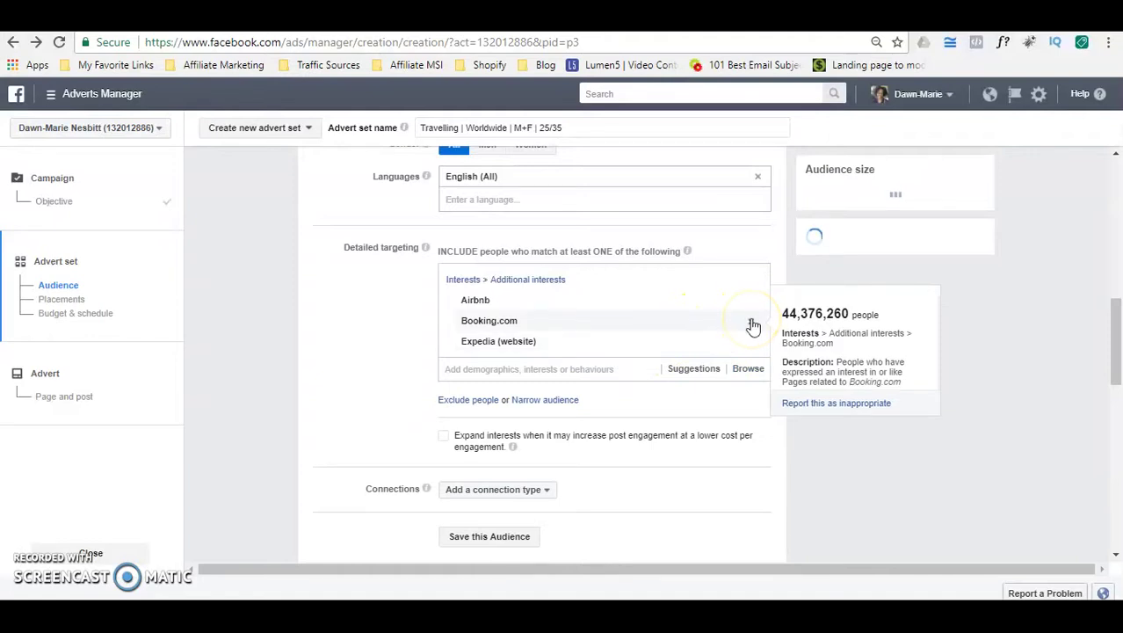
click(751, 322)
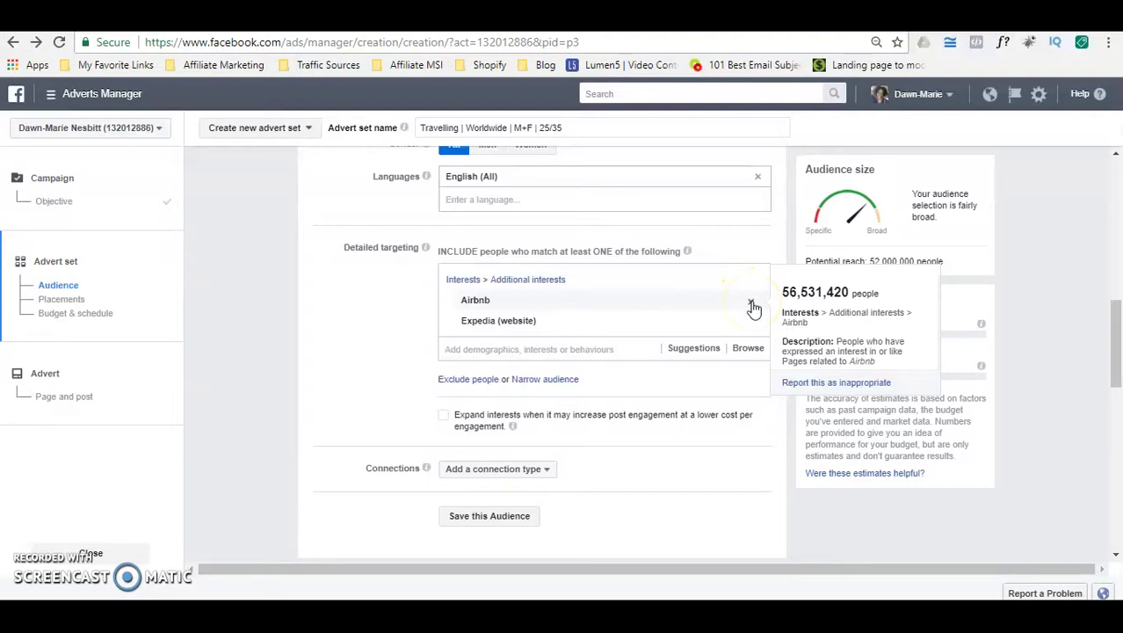
click(752, 306)
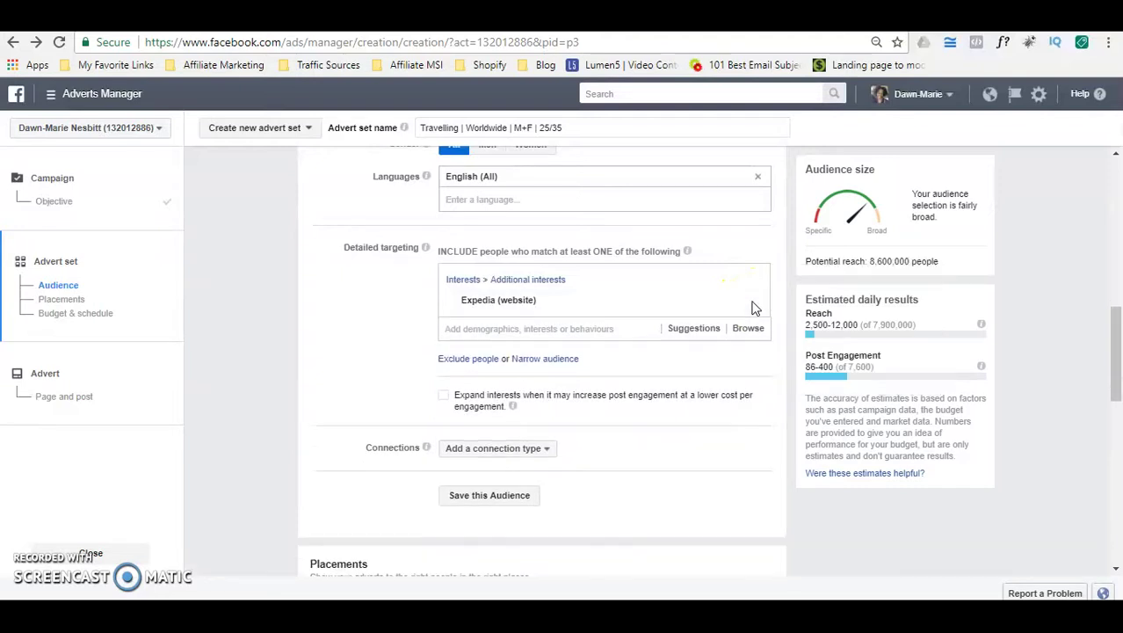
click(421, 304)
click(397, 308)
mouse_move(505, 303)
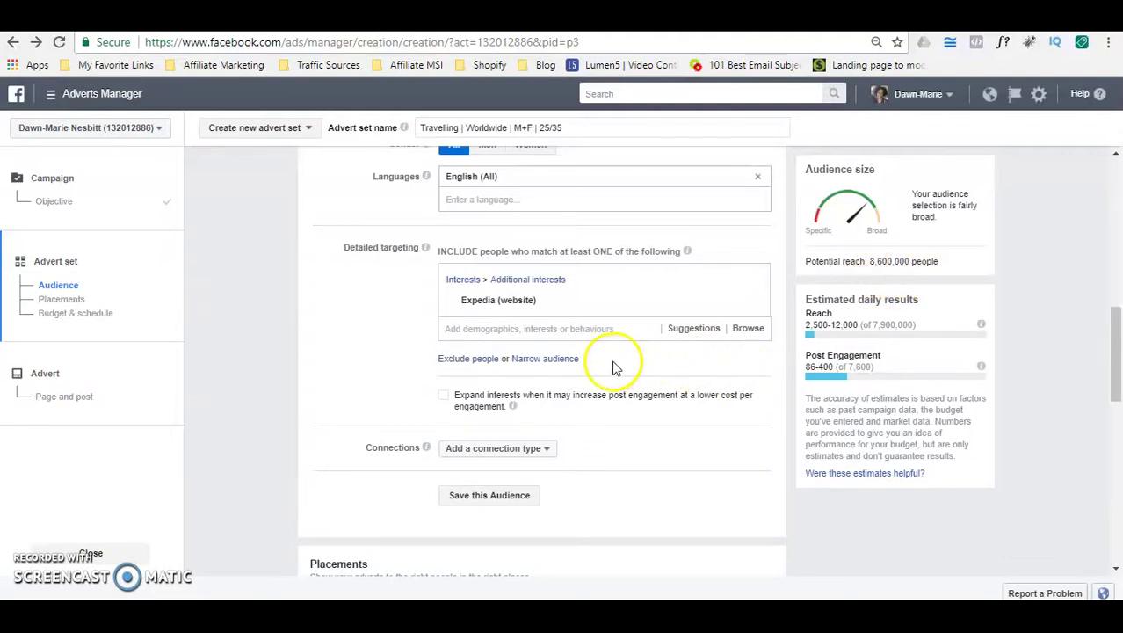
Add a must-also-match condition to narrow the audience, search it for booking, and clear the search
click(538, 362)
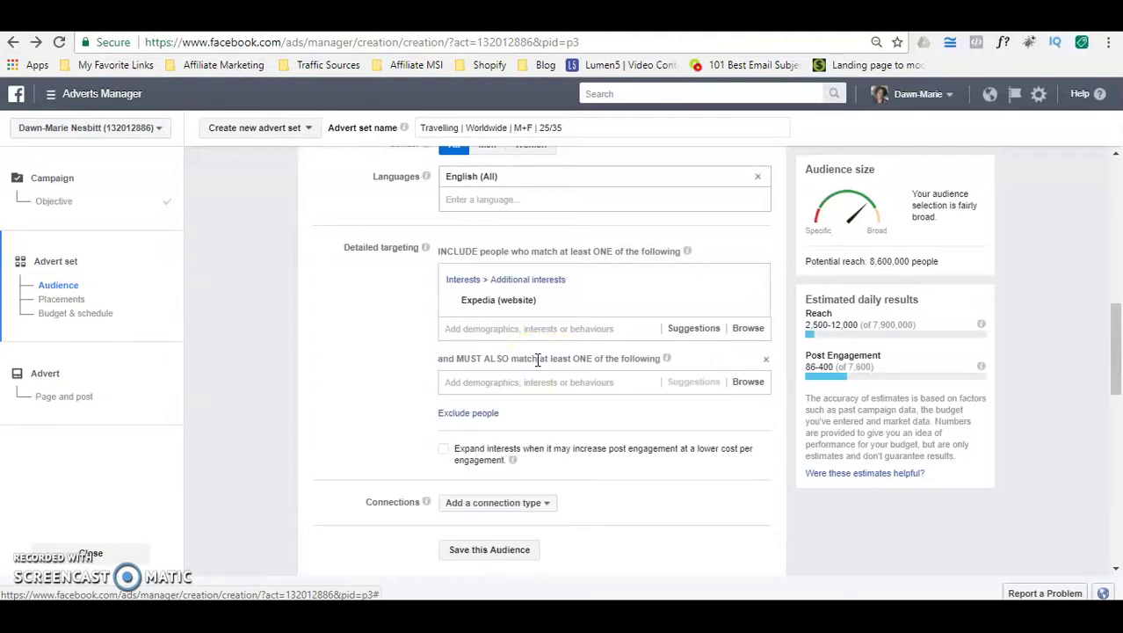
click(491, 380)
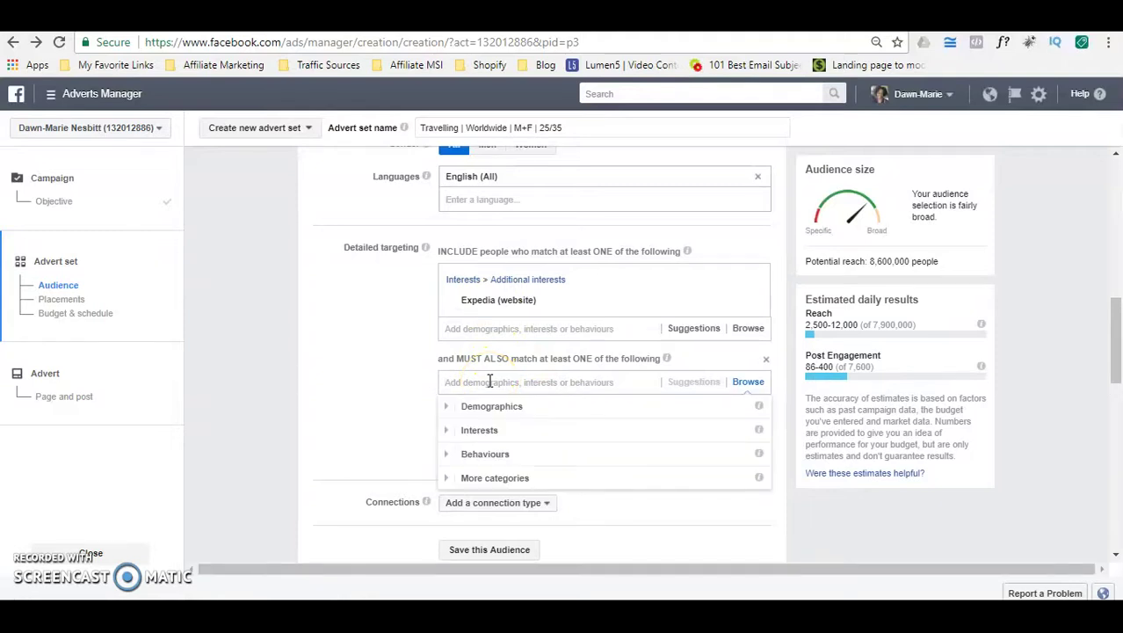
text(booking)
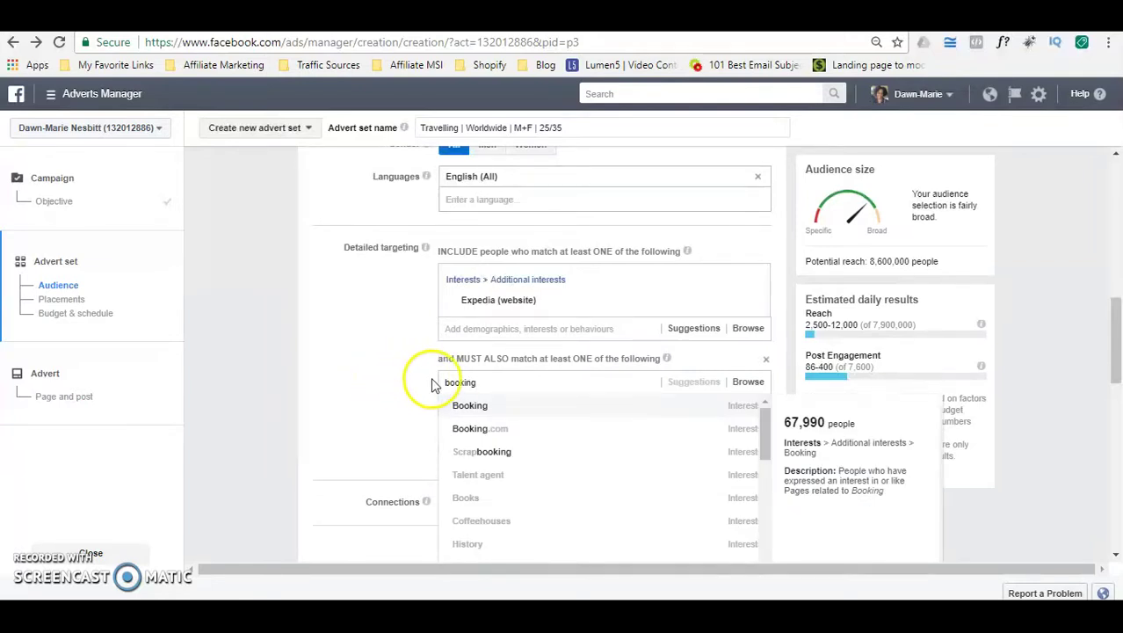
double_click(464, 379)
key(BackSpace)
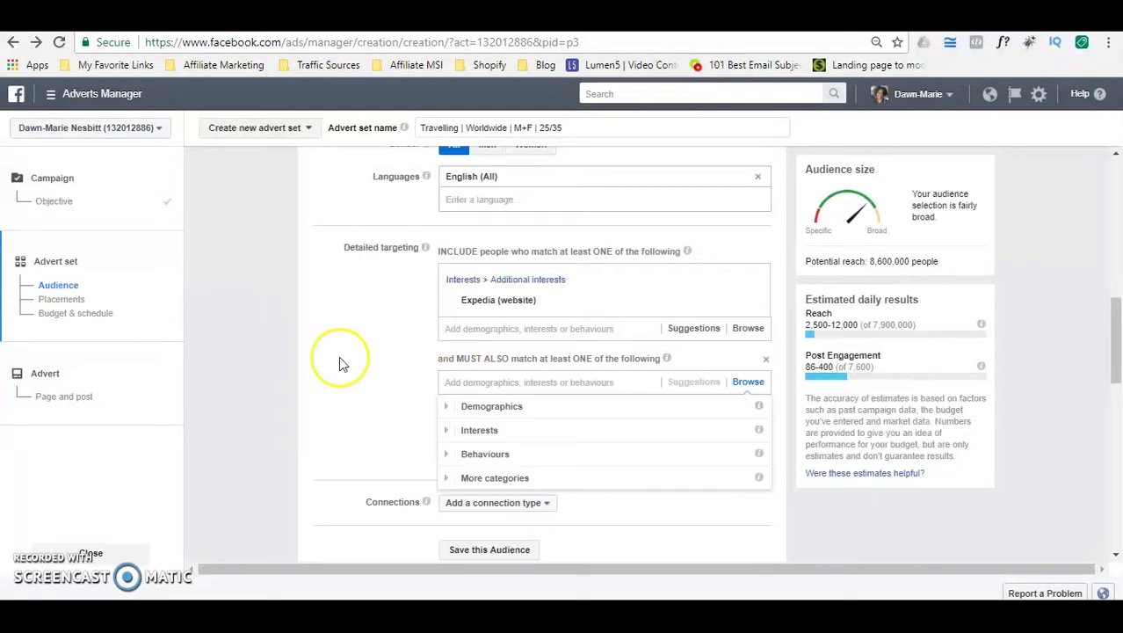
click(338, 356)
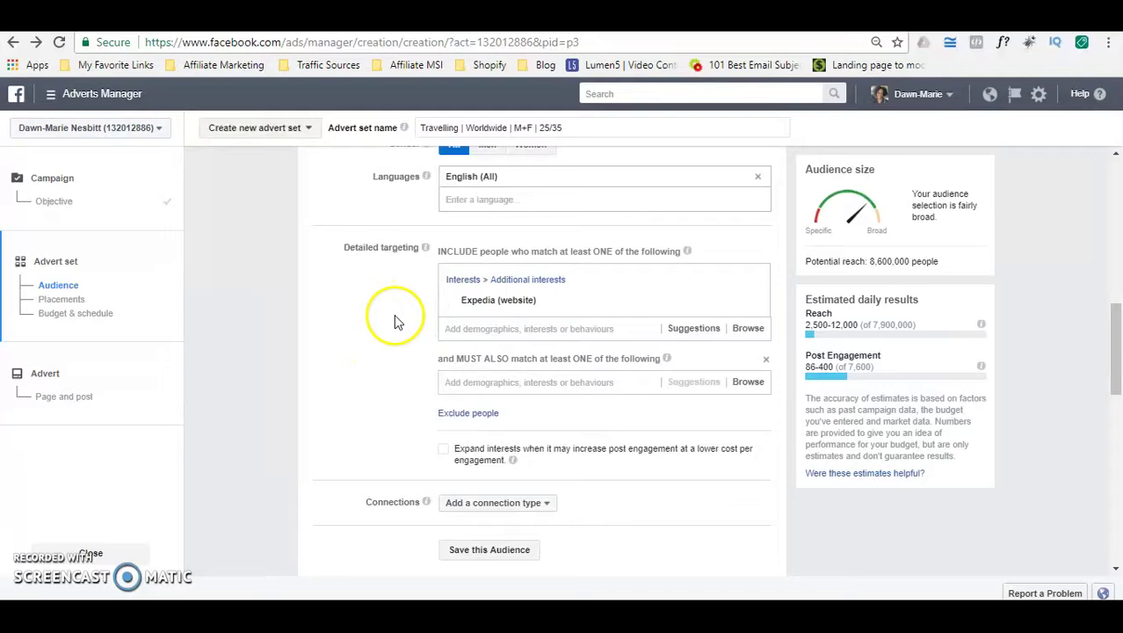
Switch the advert set to edited placements and exclude the Instagram and Audience Network platforms
drag(1113, 364, 1110, 430)
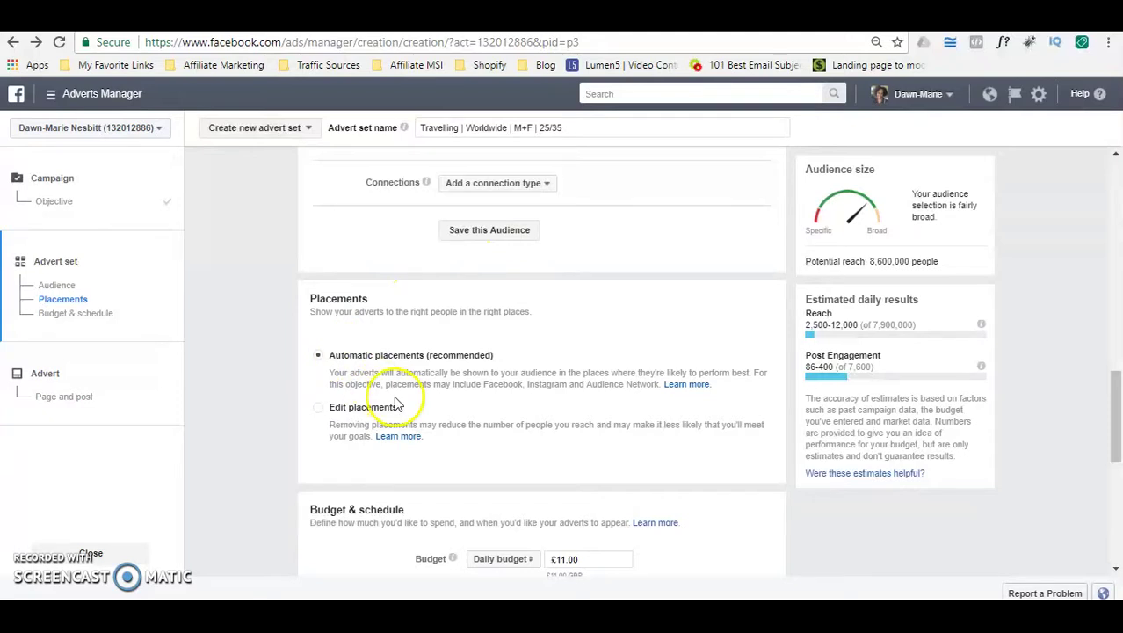
scroll(1118, 400, down, 2)
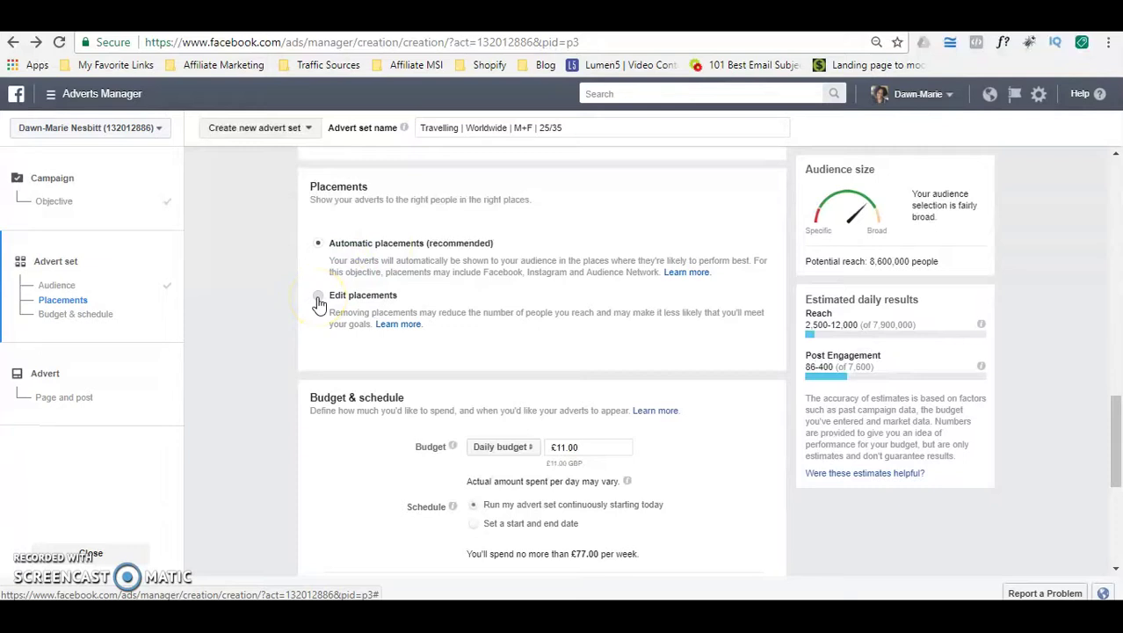
click(318, 298)
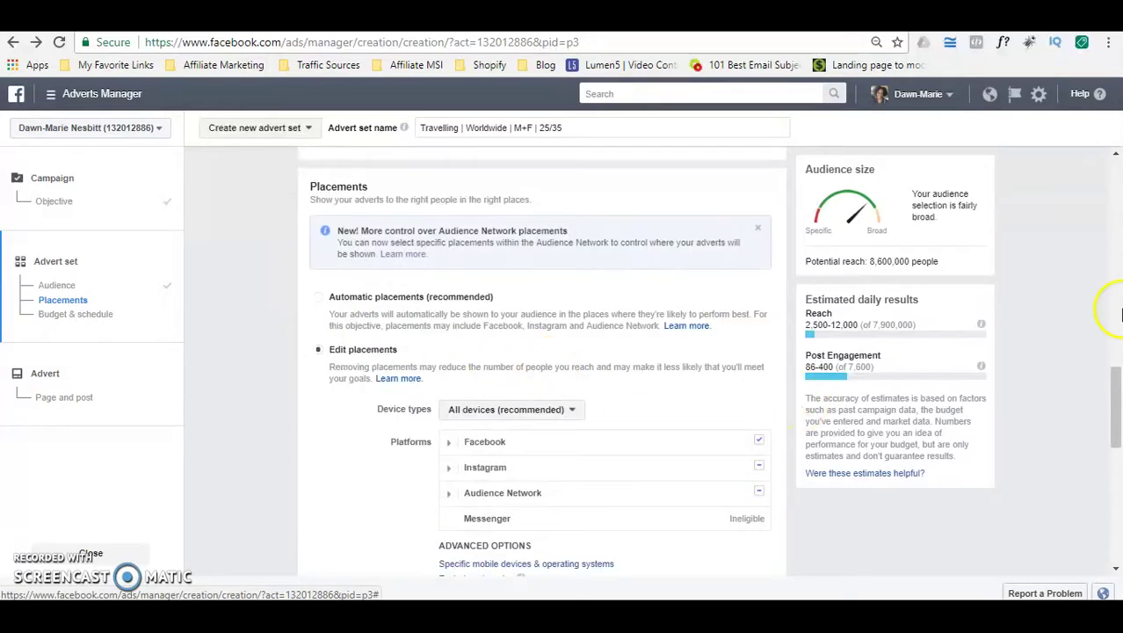
drag(1116, 384, 1118, 413)
mouse_move(504, 320)
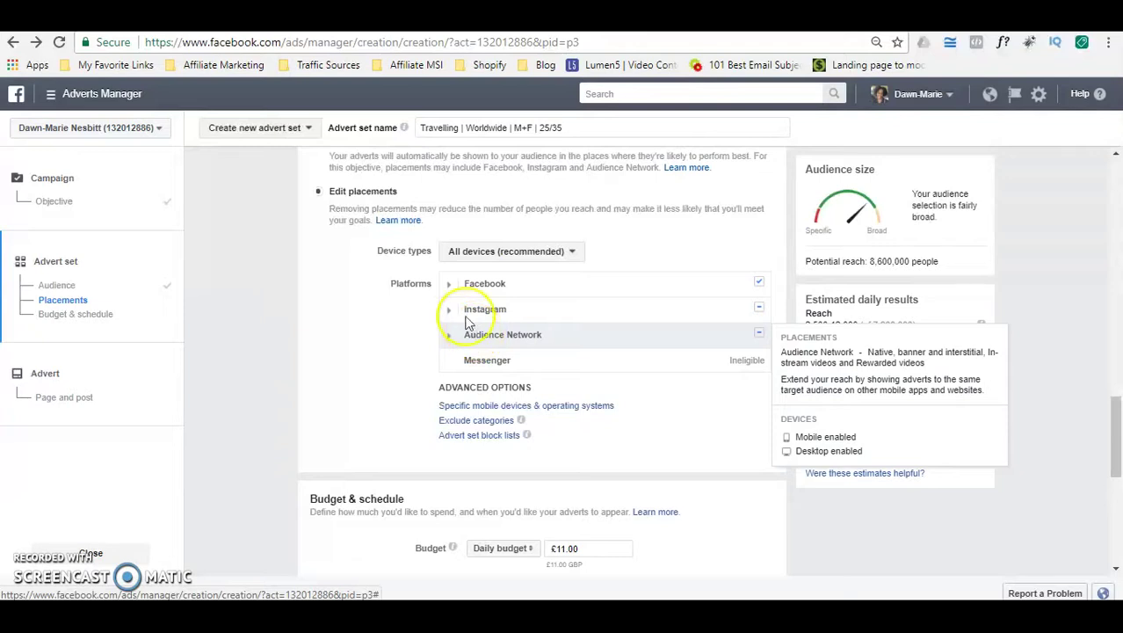
mouse_move(482, 282)
mouse_move(559, 309)
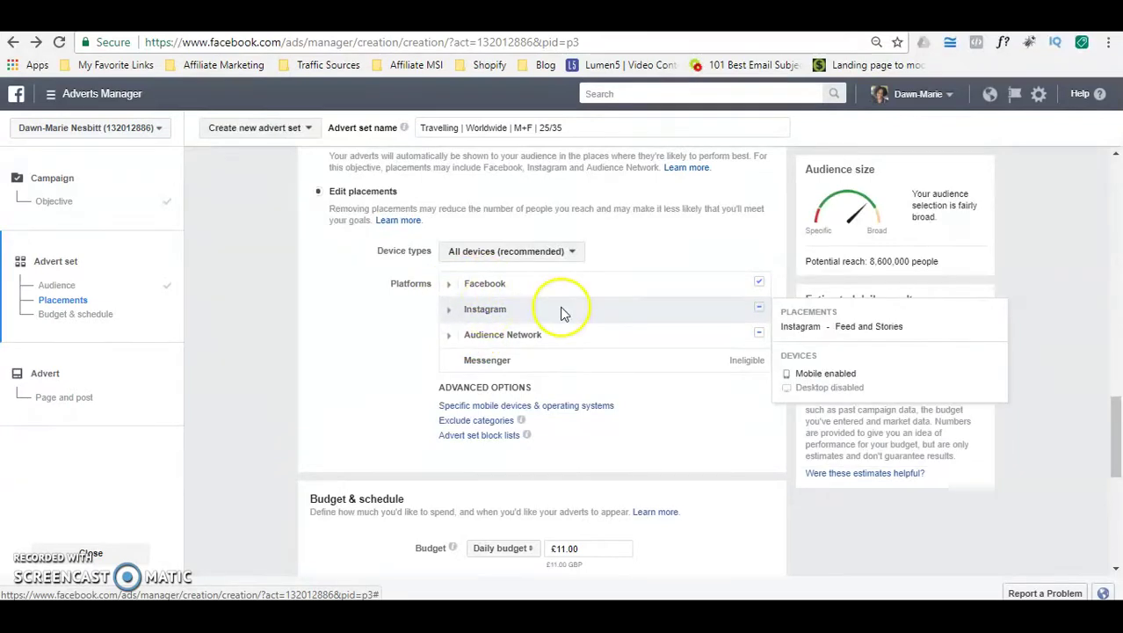
click(759, 334)
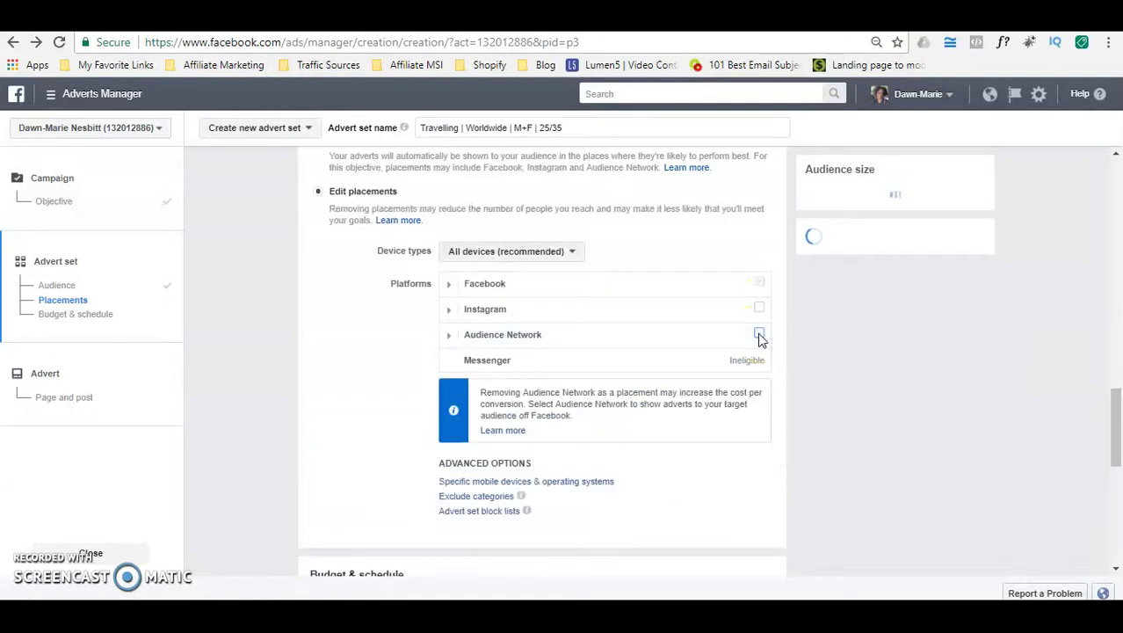
Exclude Instant Articles, In-stream videos, Right column and Suggested videos from the Facebook placements, keeping only Feeds
click(448, 286)
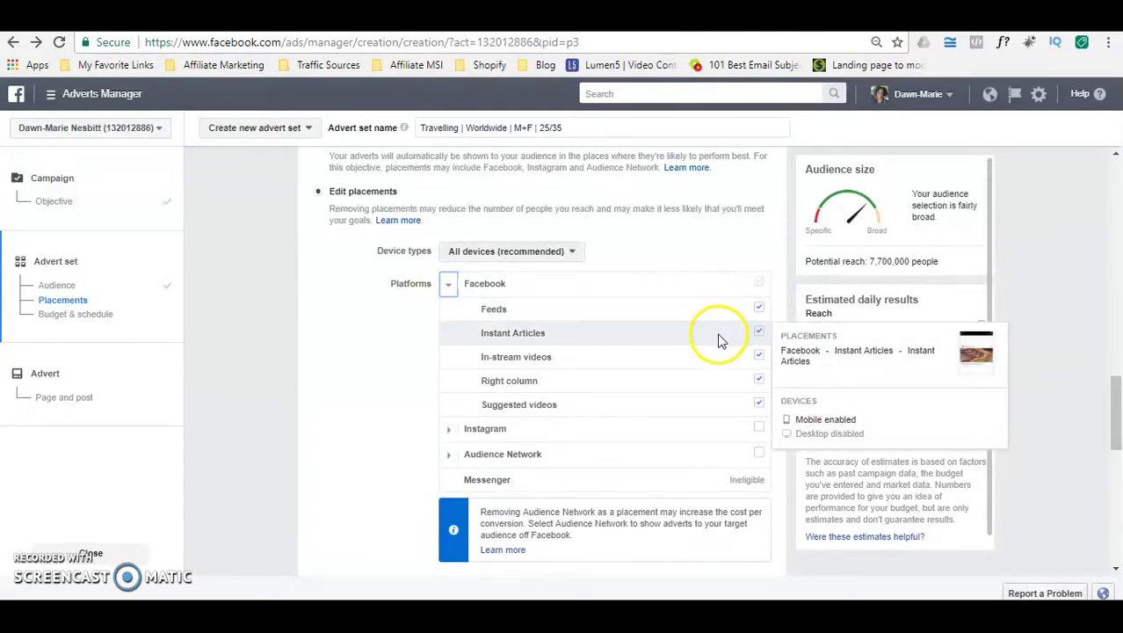
click(759, 334)
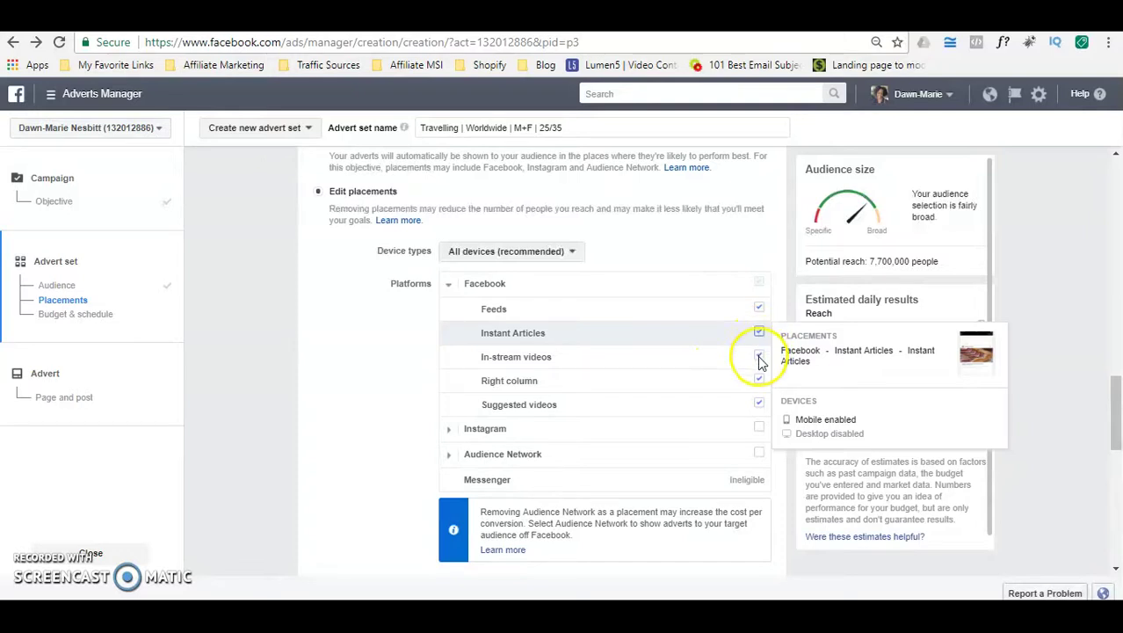
click(759, 356)
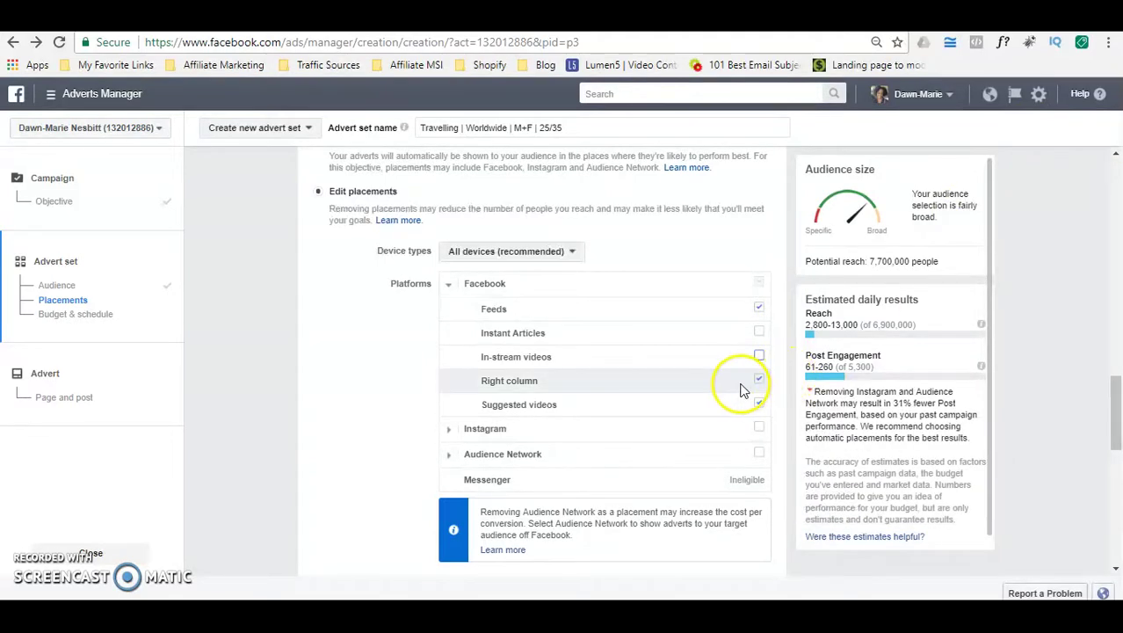
mouse_move(759, 380)
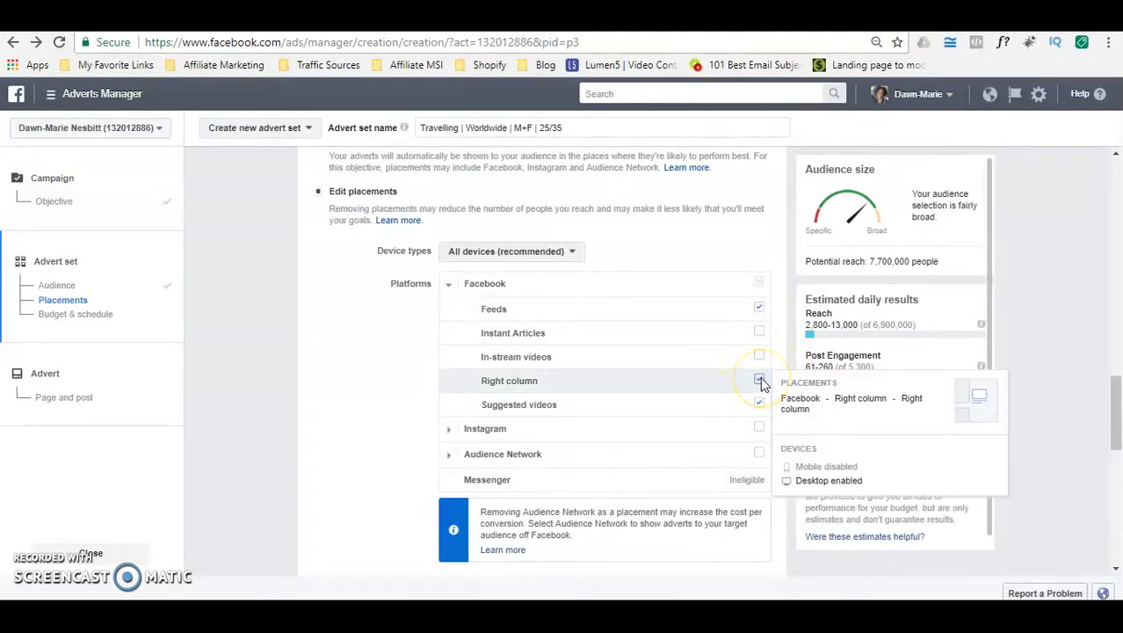
click(759, 380)
click(759, 404)
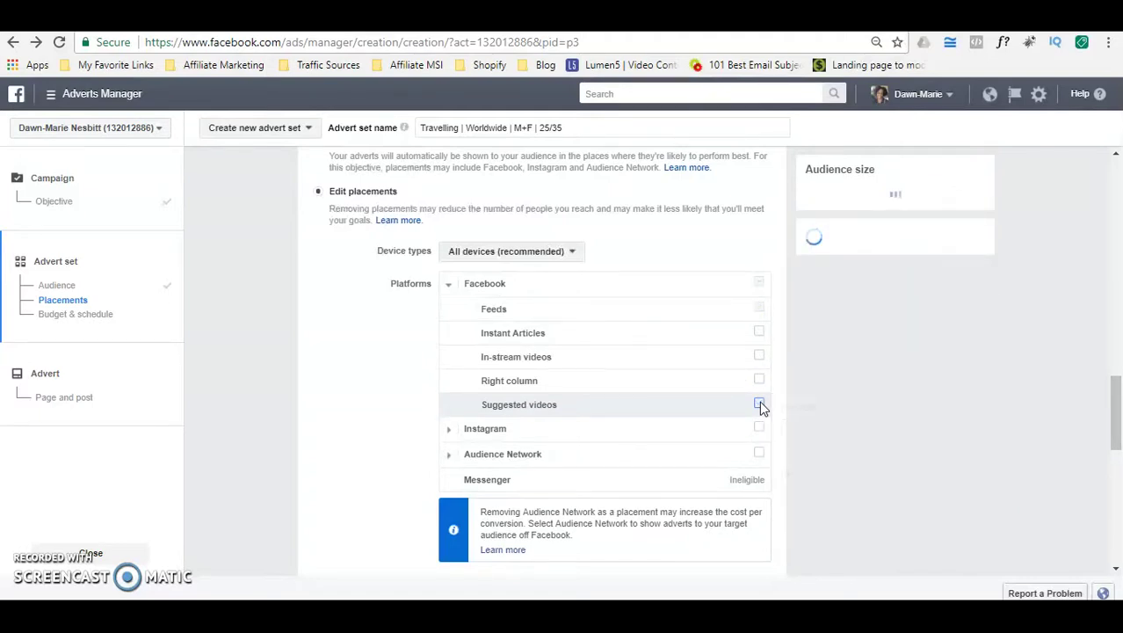
click(550, 308)
mouse_move(581, 306)
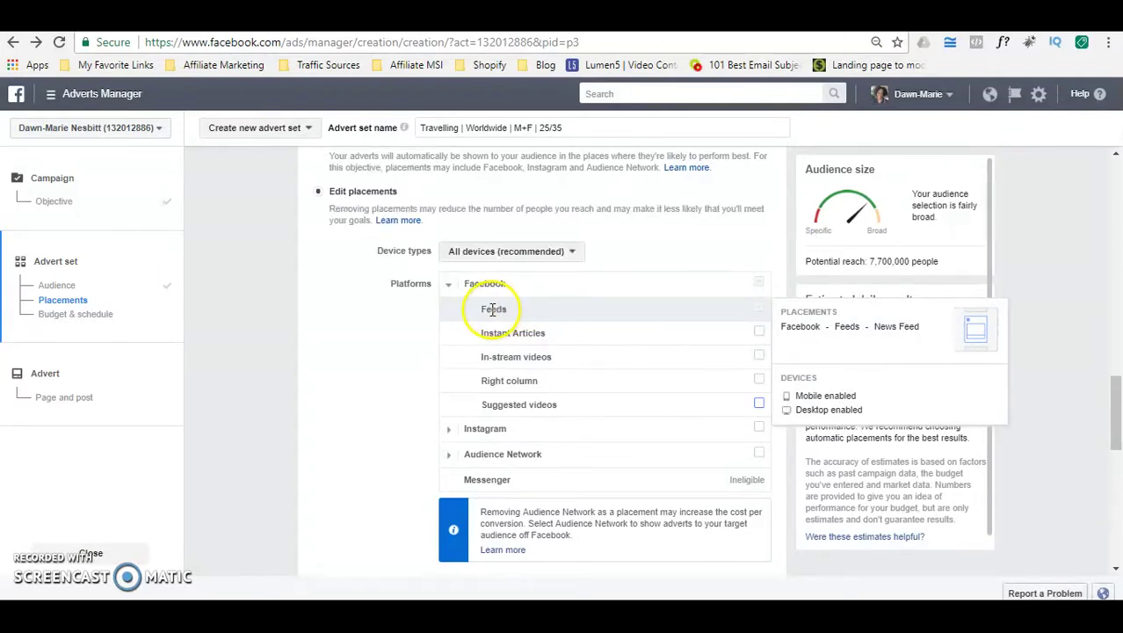
mouse_move(464, 306)
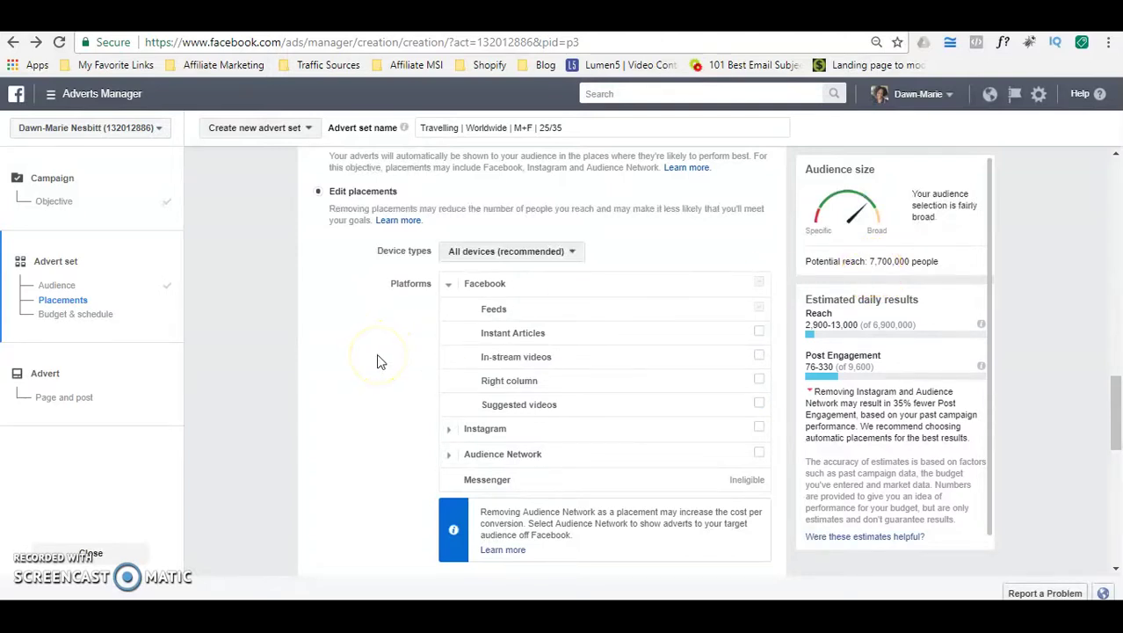
Set the advert set's daily budget to £5.00, keeping the schedule running continuously starting today
drag(1115, 426, 1112, 491)
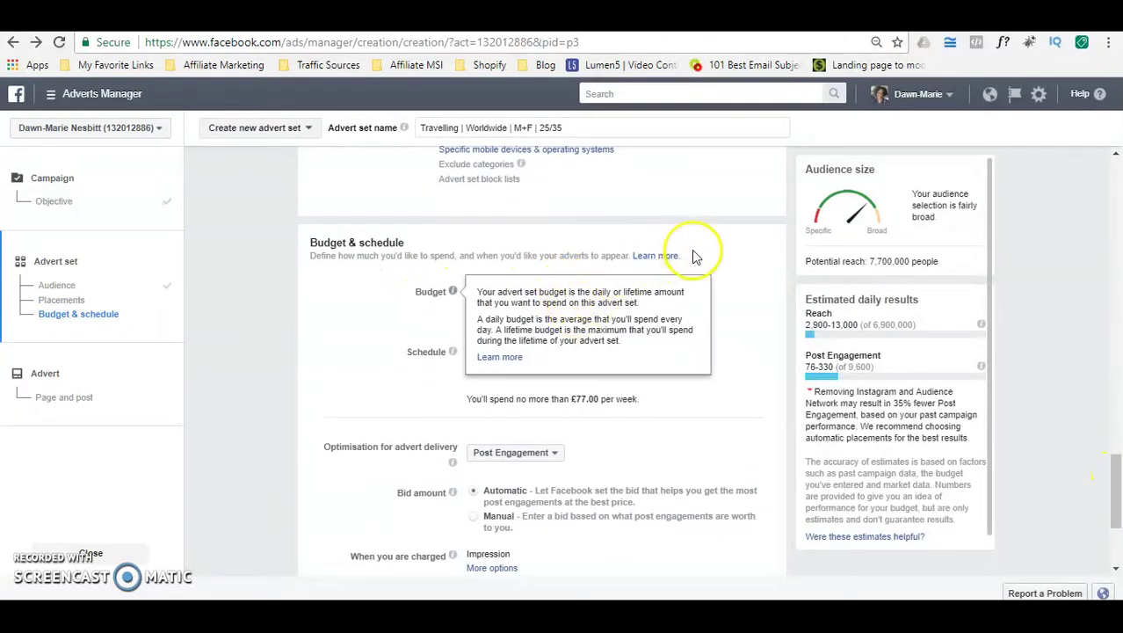
double_click(565, 291)
text(5)
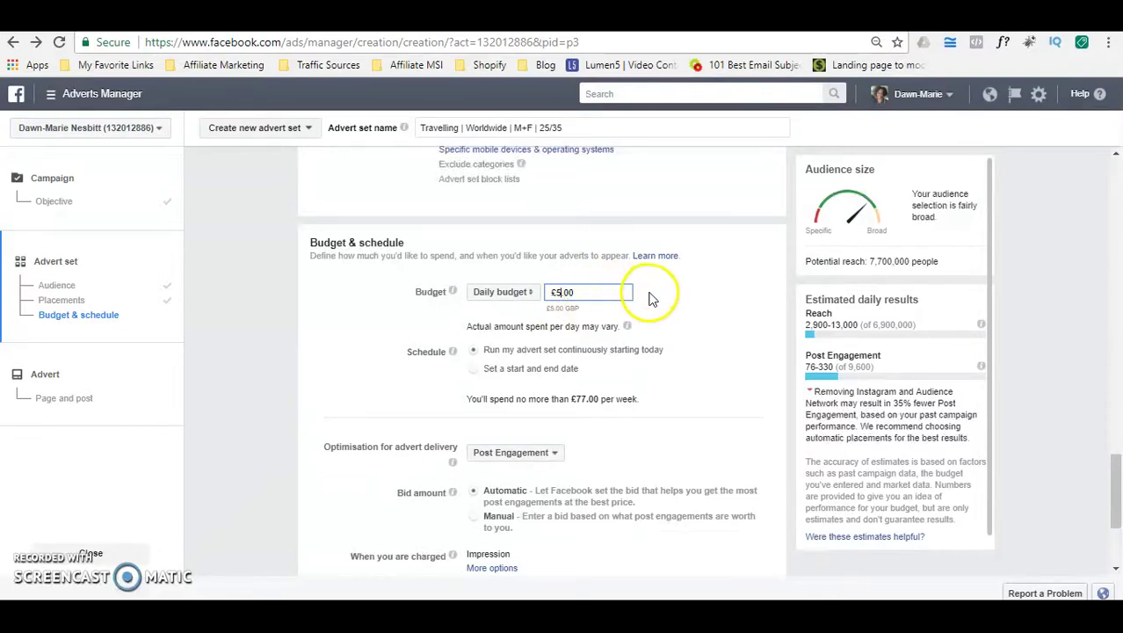
click(556, 297)
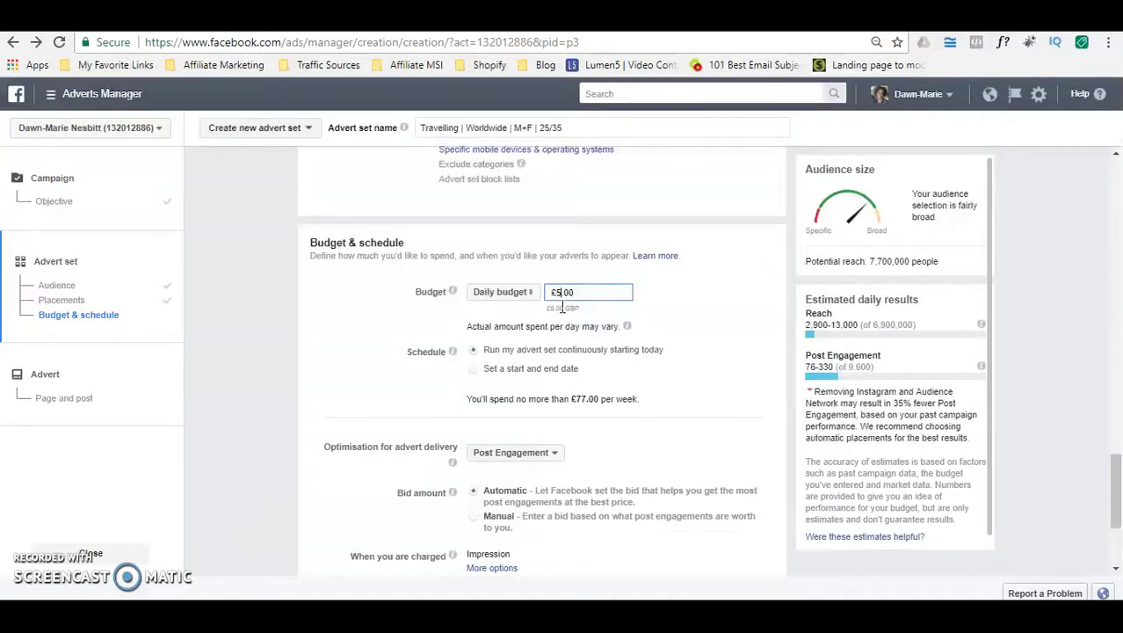
click(560, 294)
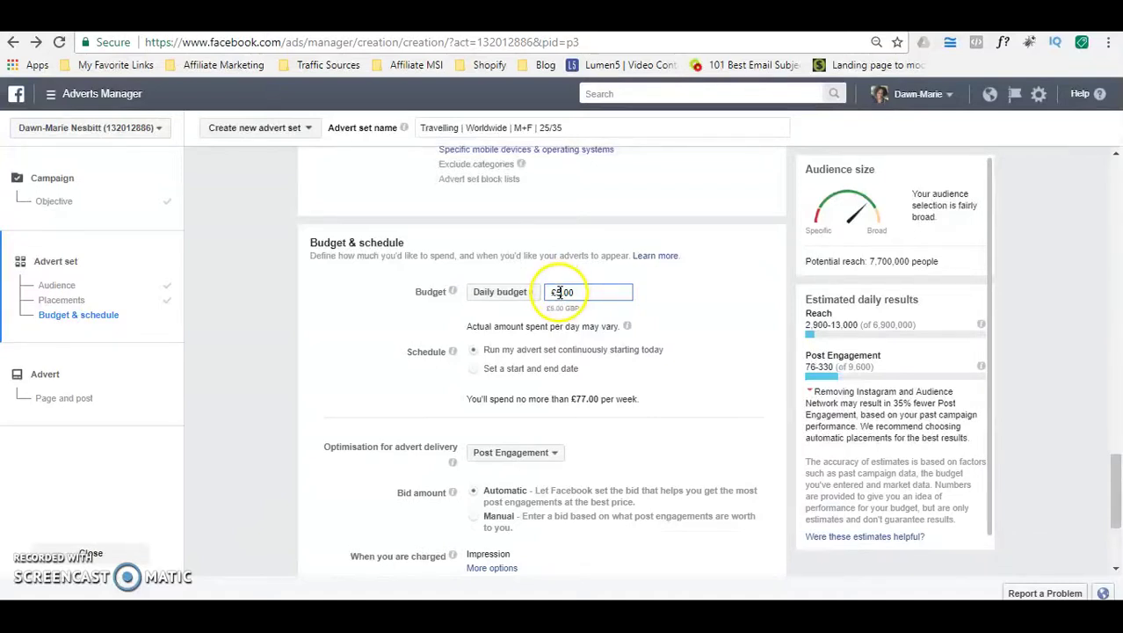
click(574, 293)
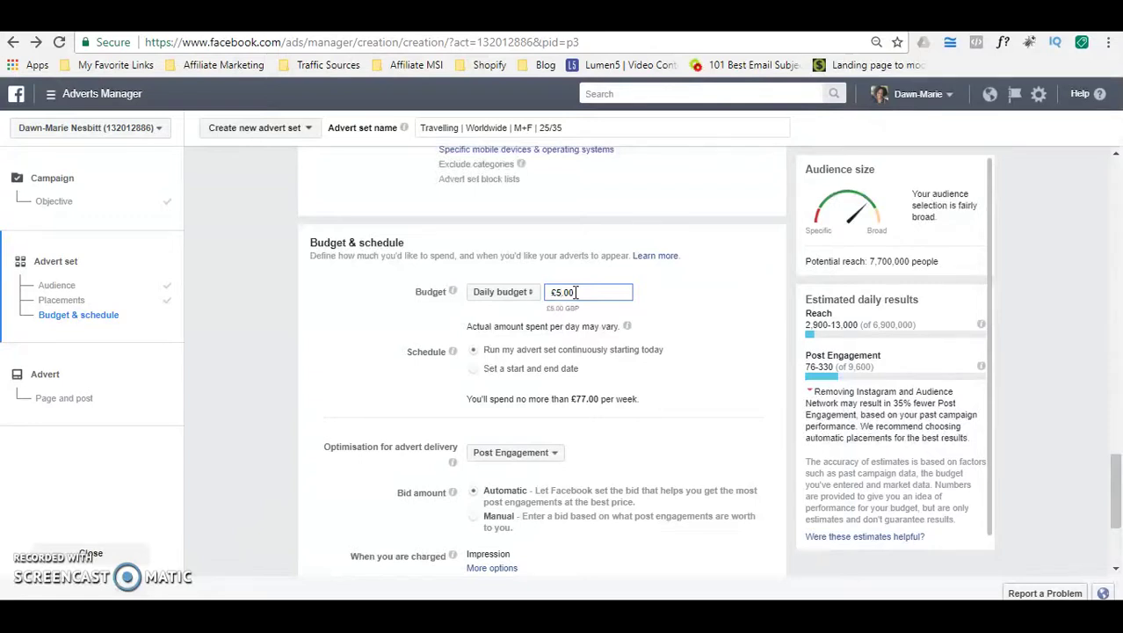
click(558, 293)
click(566, 293)
click(557, 311)
click(565, 290)
click(391, 352)
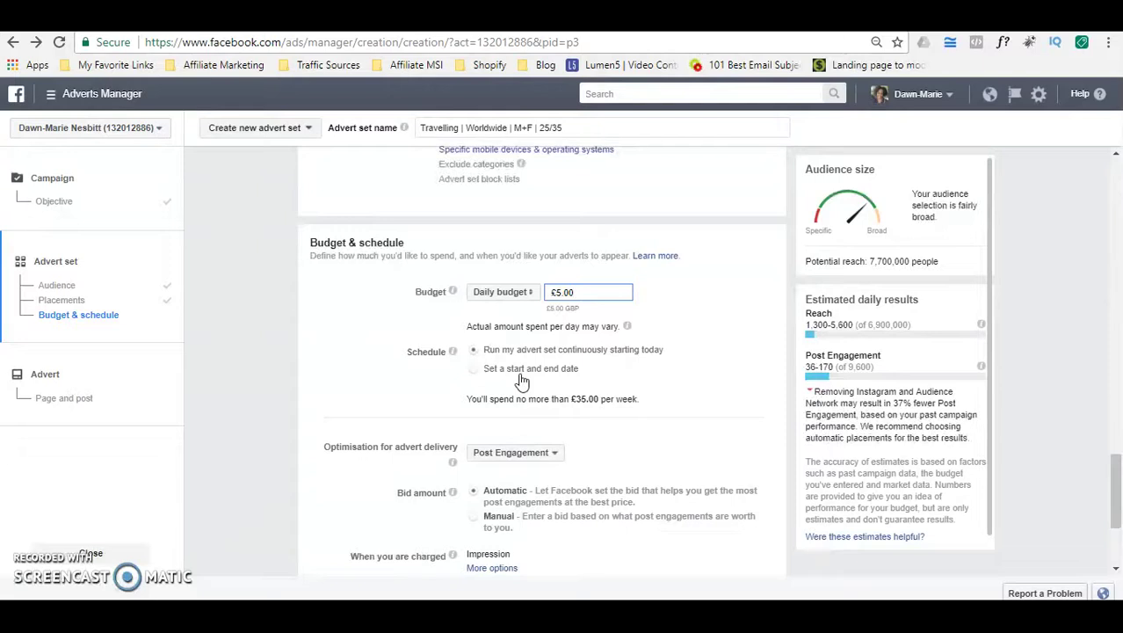
click(552, 374)
Review the optimisation choices for advert delivery and keep Post Engagement
drag(1118, 472, 1114, 489)
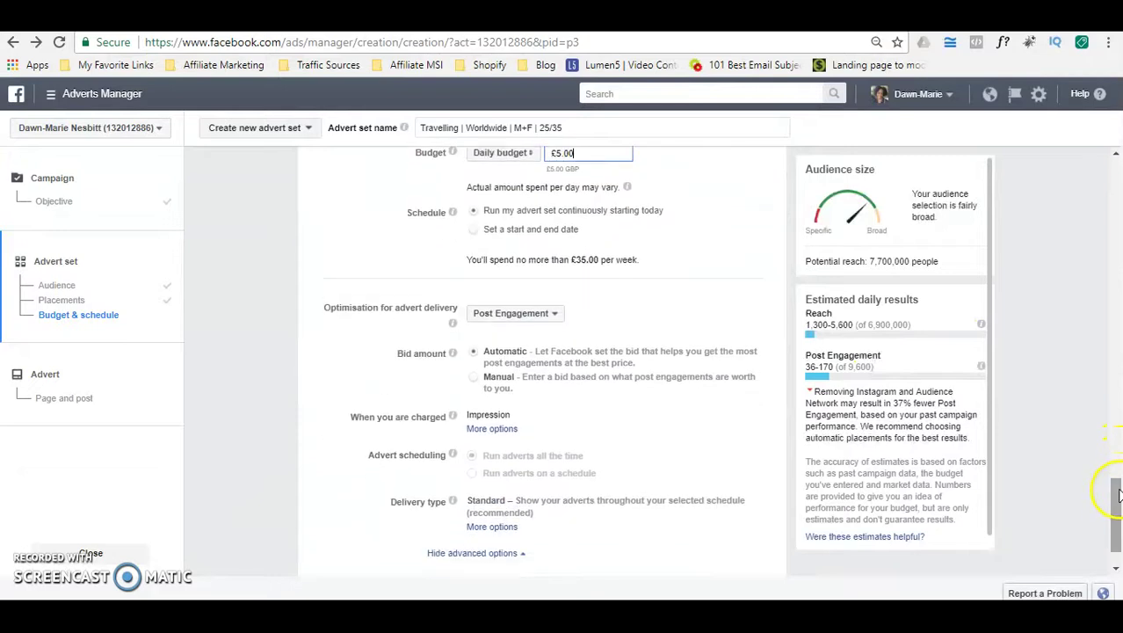
click(561, 316)
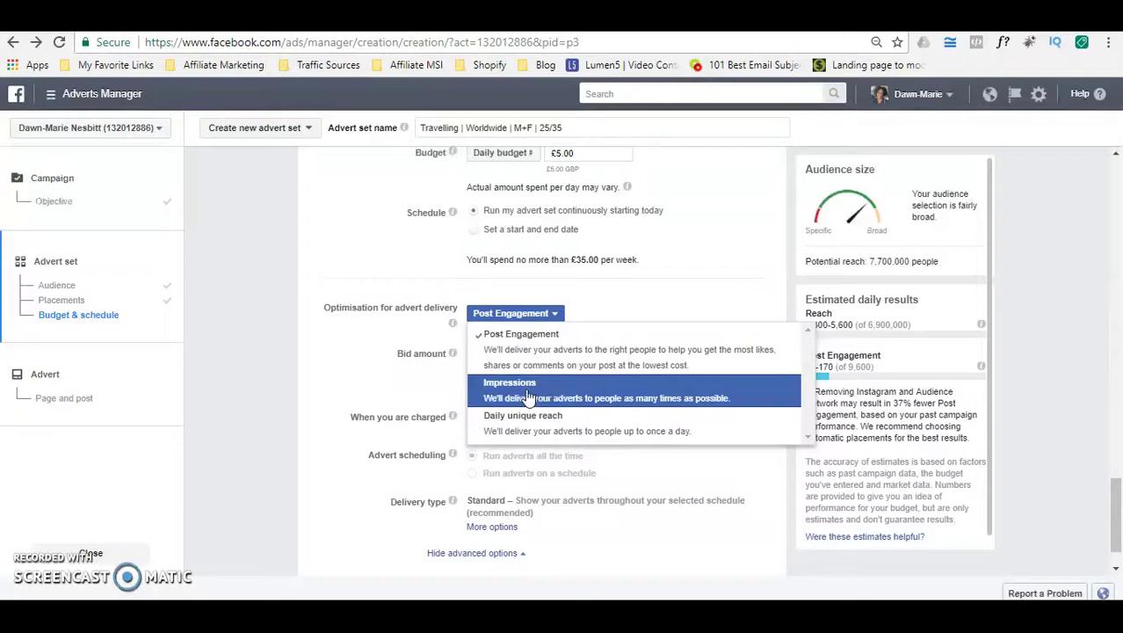
click(525, 430)
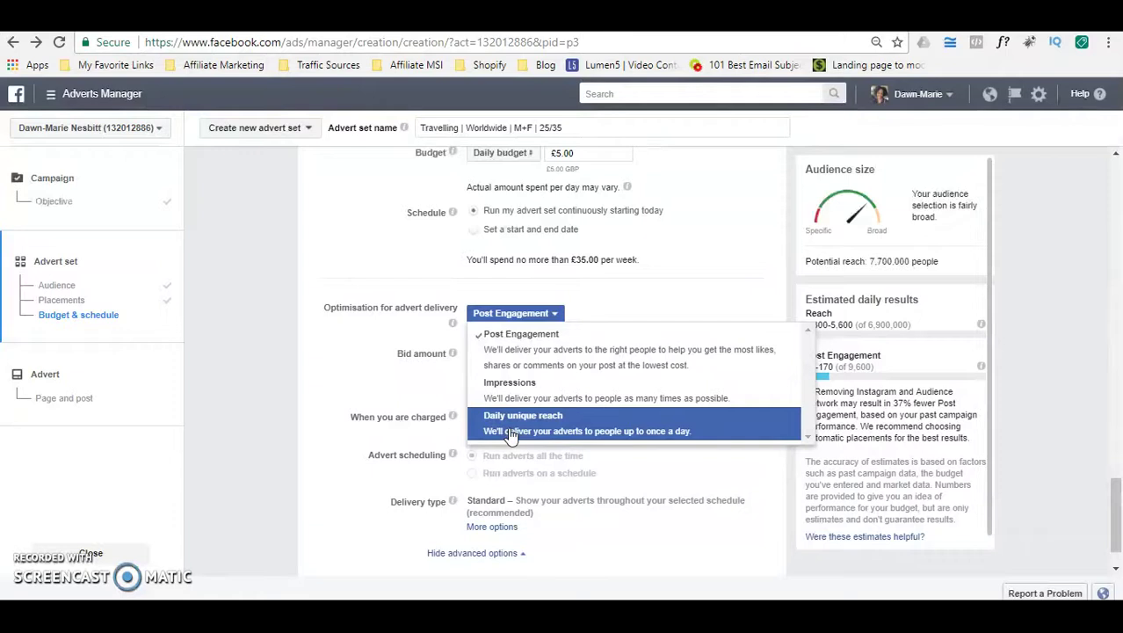
click(510, 351)
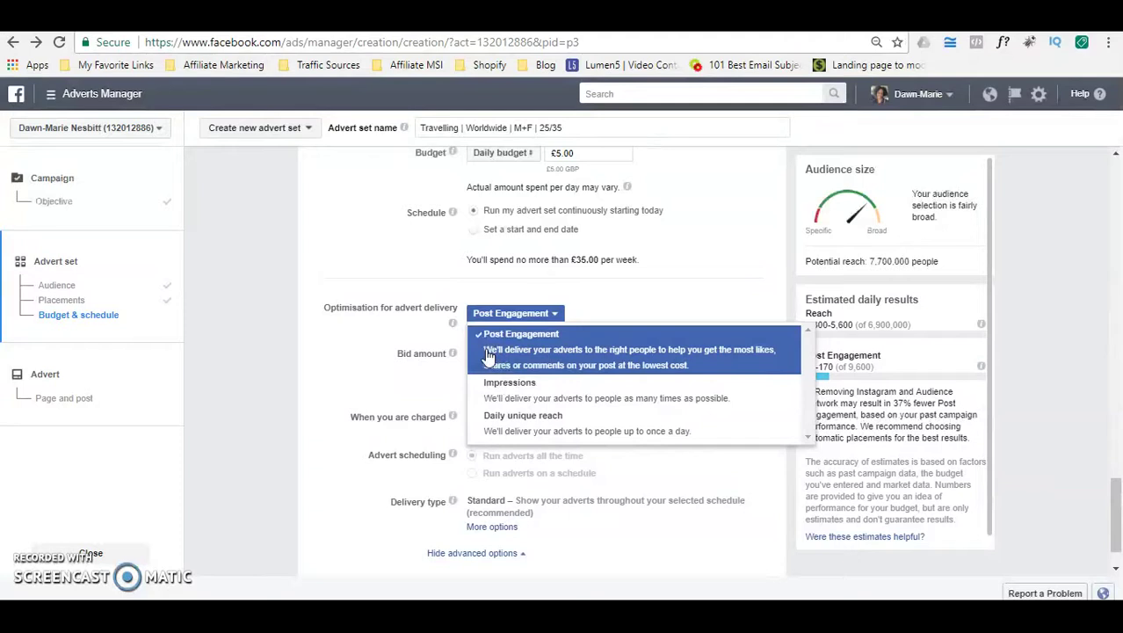
click(394, 329)
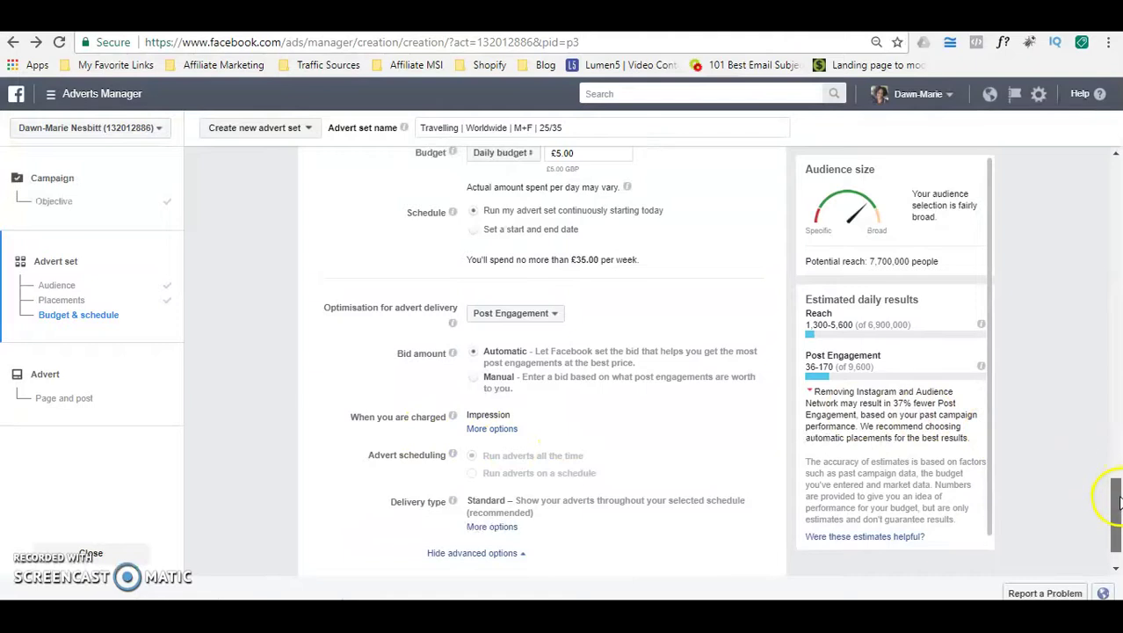
Show the options for when you are charged, keep Impression, and continue to the advert's page and post setup
scroll(1114, 501, down, 2)
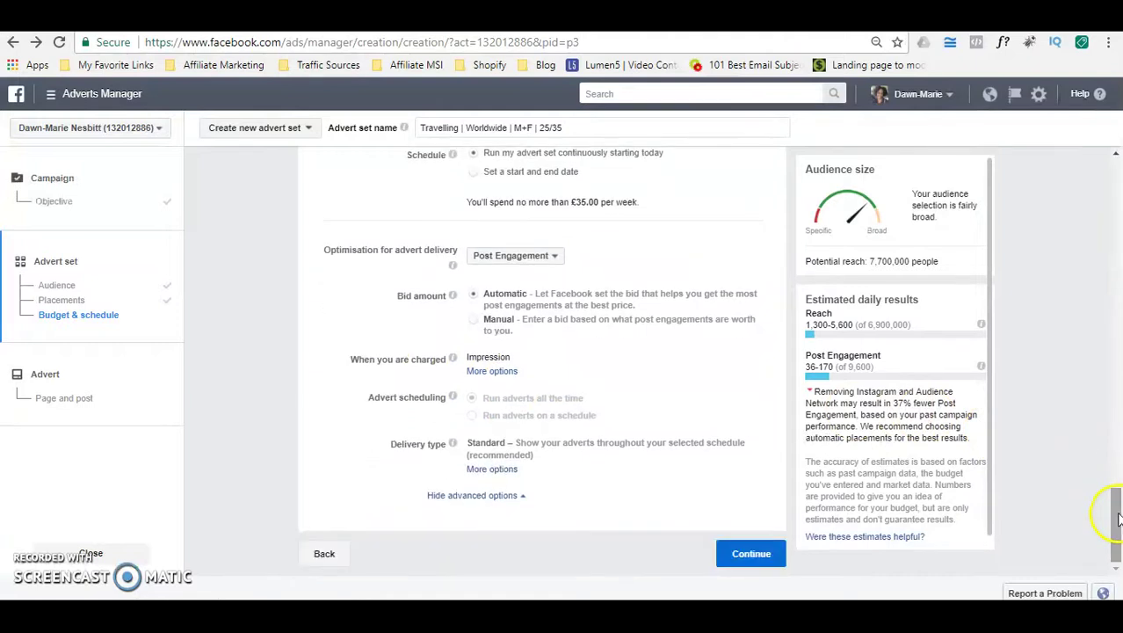
click(493, 372)
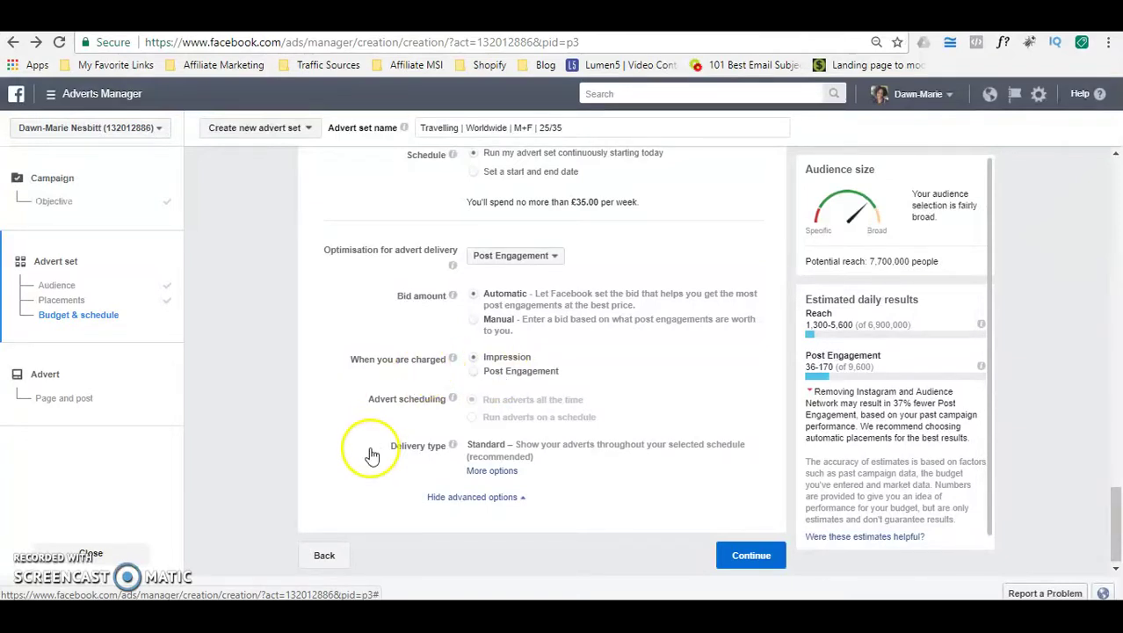
mouse_move(453, 399)
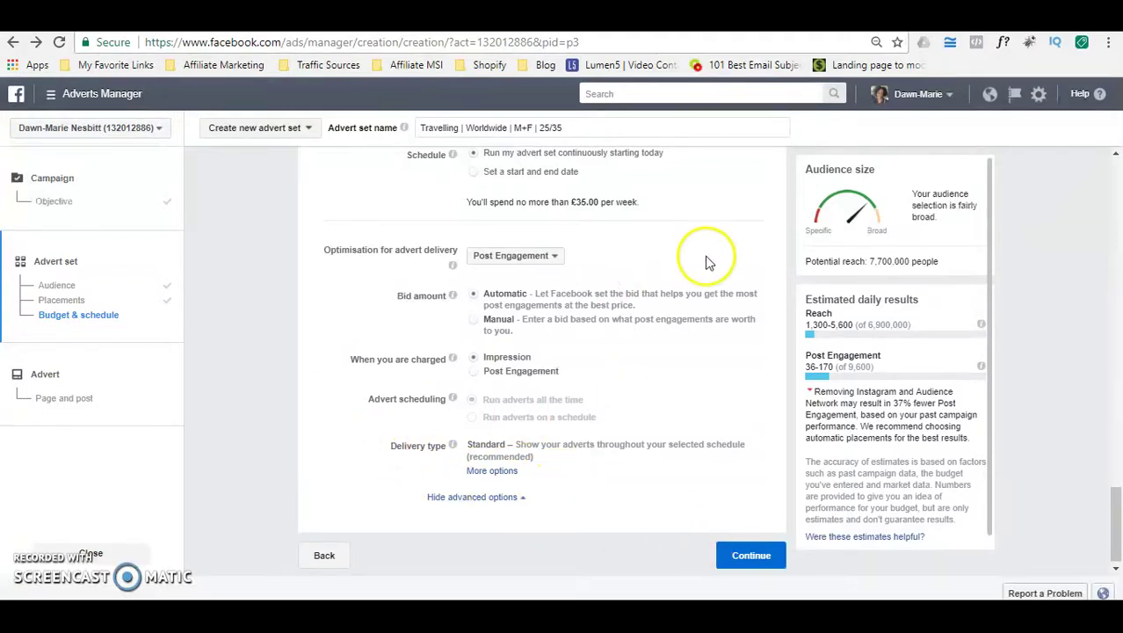
drag(1116, 502, 1116, 479)
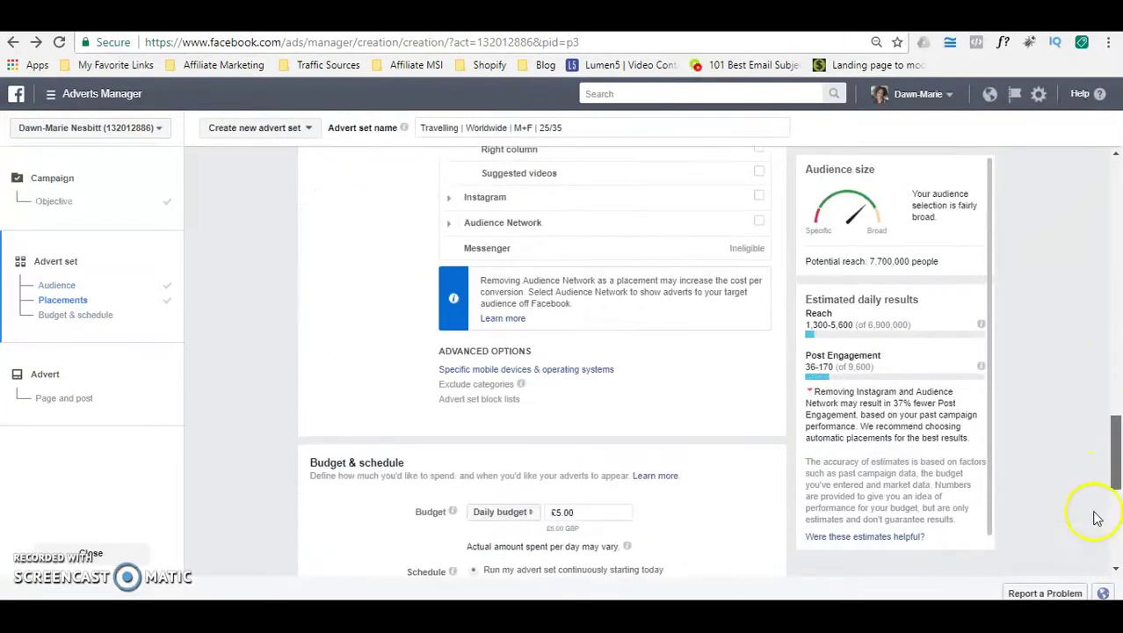
drag(1097, 518, 1098, 582)
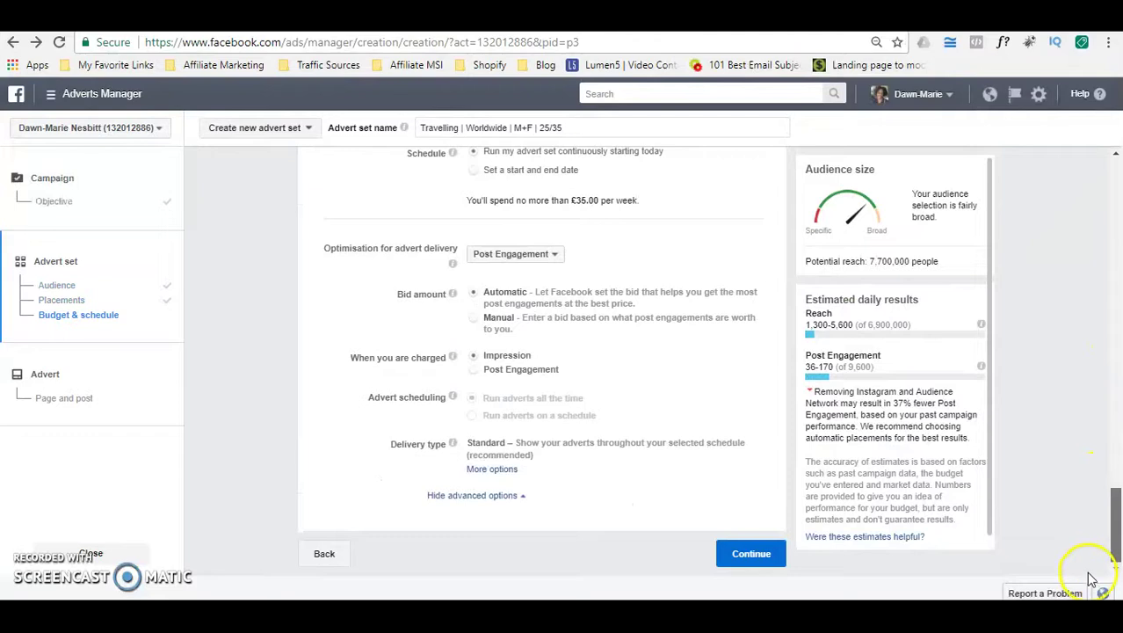
click(754, 554)
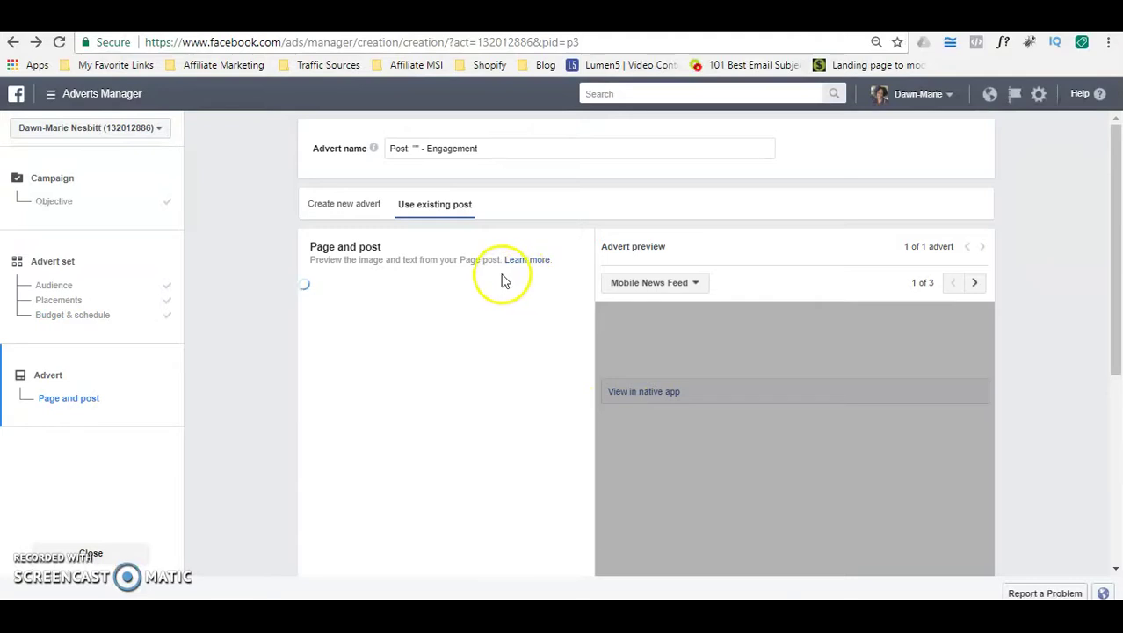
Examine the page and post settings for promoting an existing post, including its Mobile News Feed preview
click(428, 213)
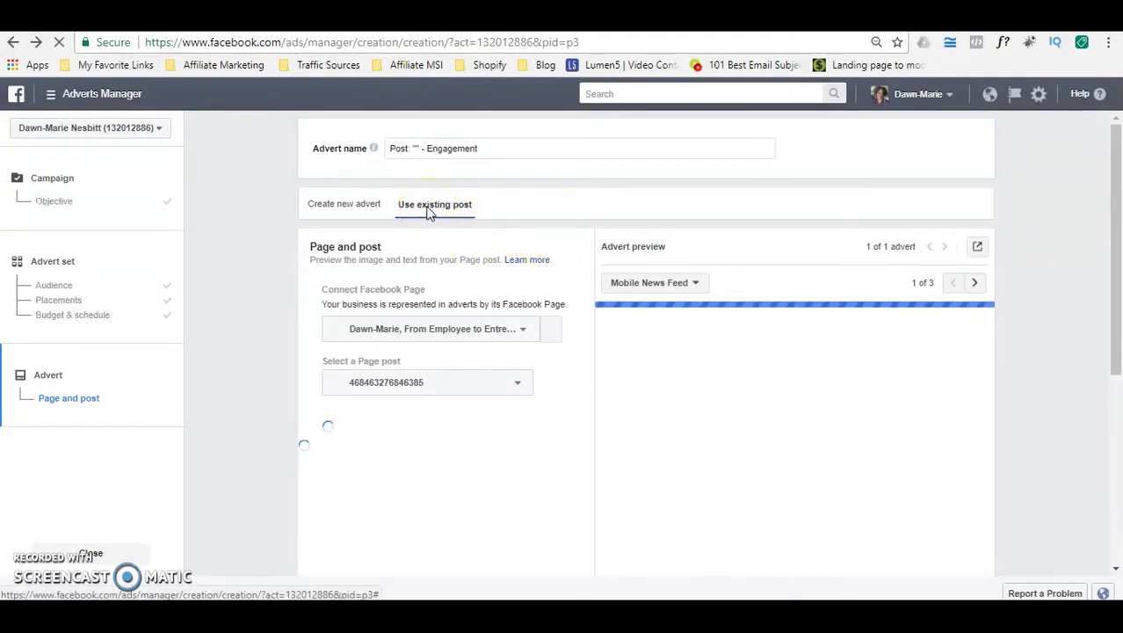
click(345, 209)
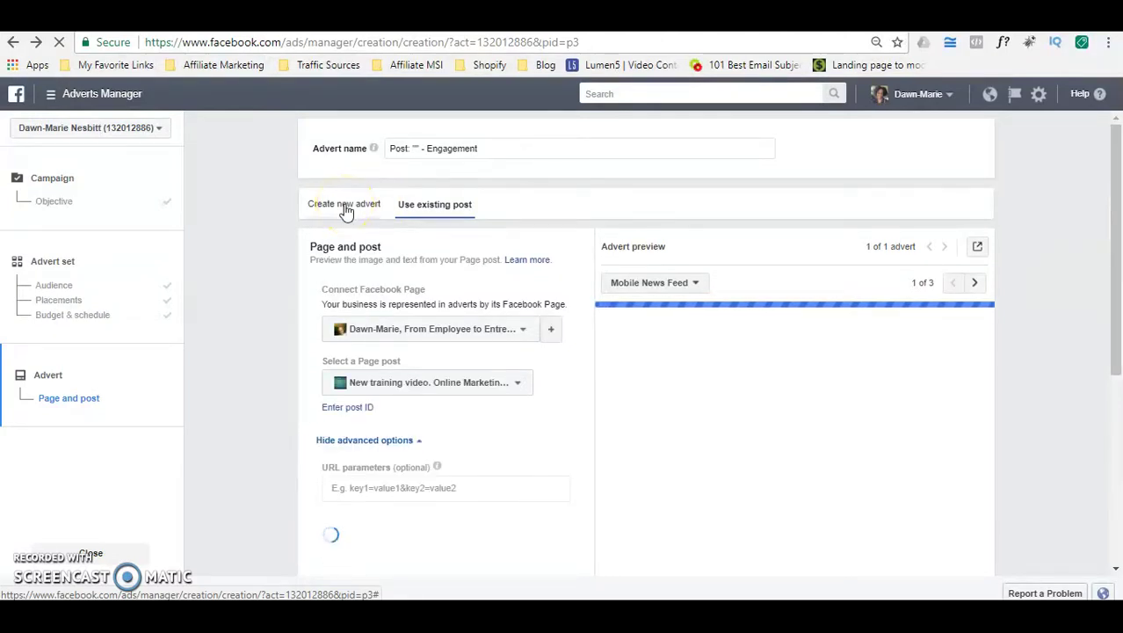
click(413, 214)
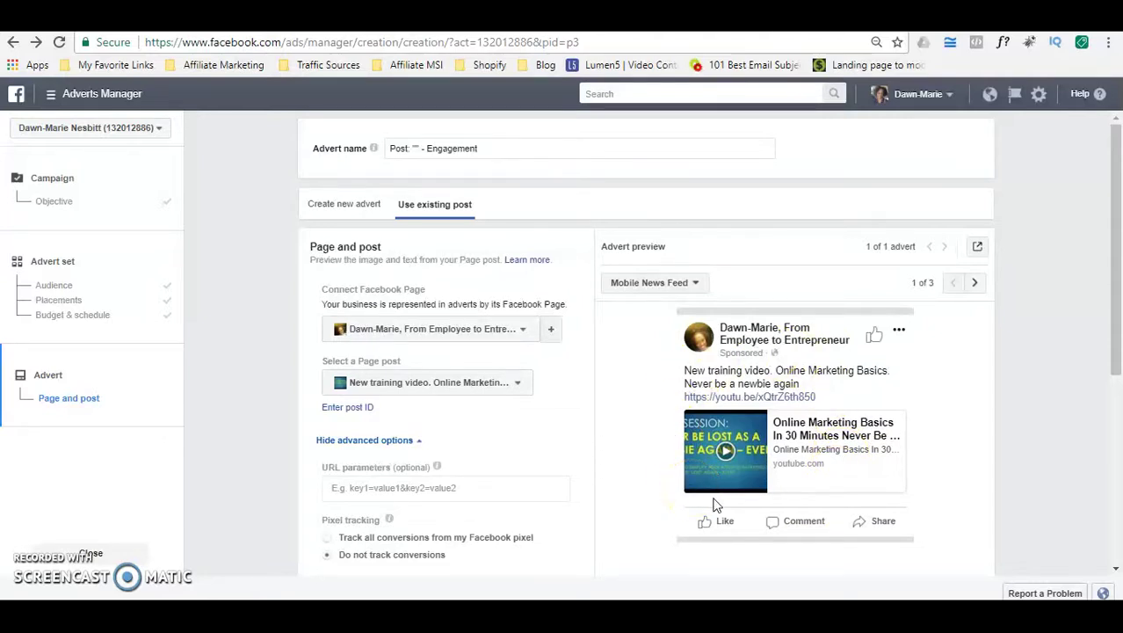
click(722, 453)
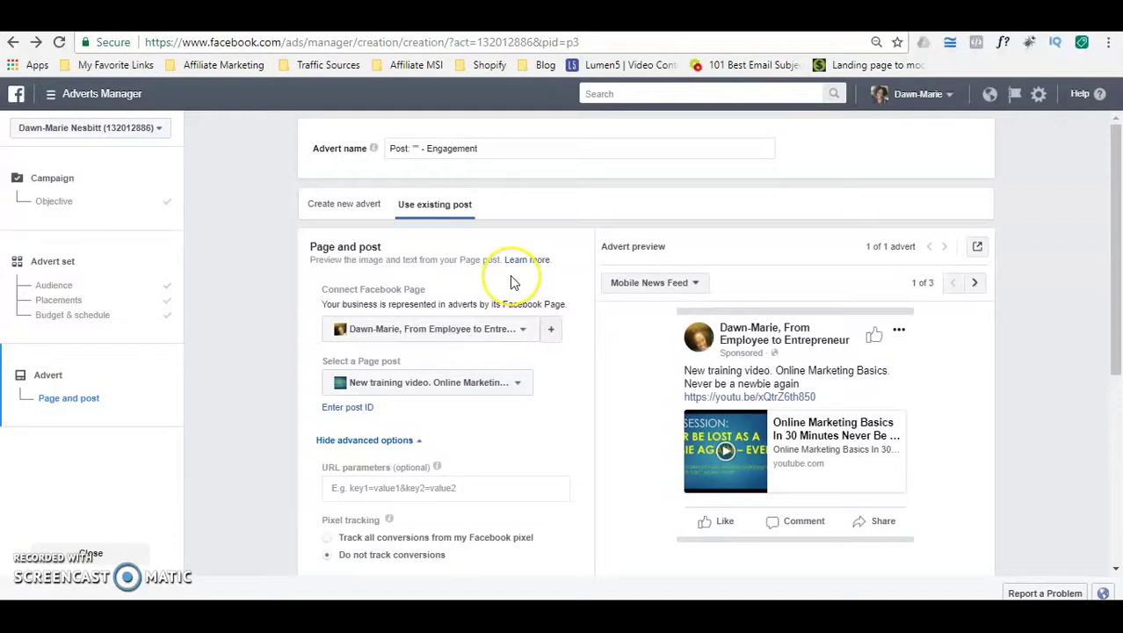
Look over the identity and format options for creating a new advert
click(357, 209)
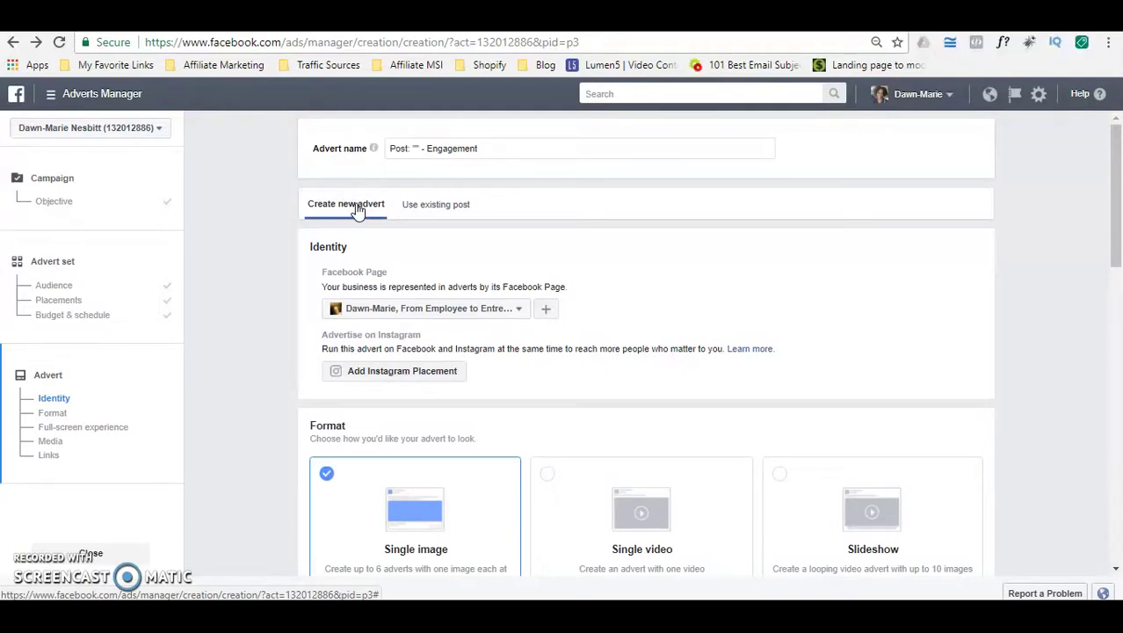
drag(1116, 255, 1102, 309)
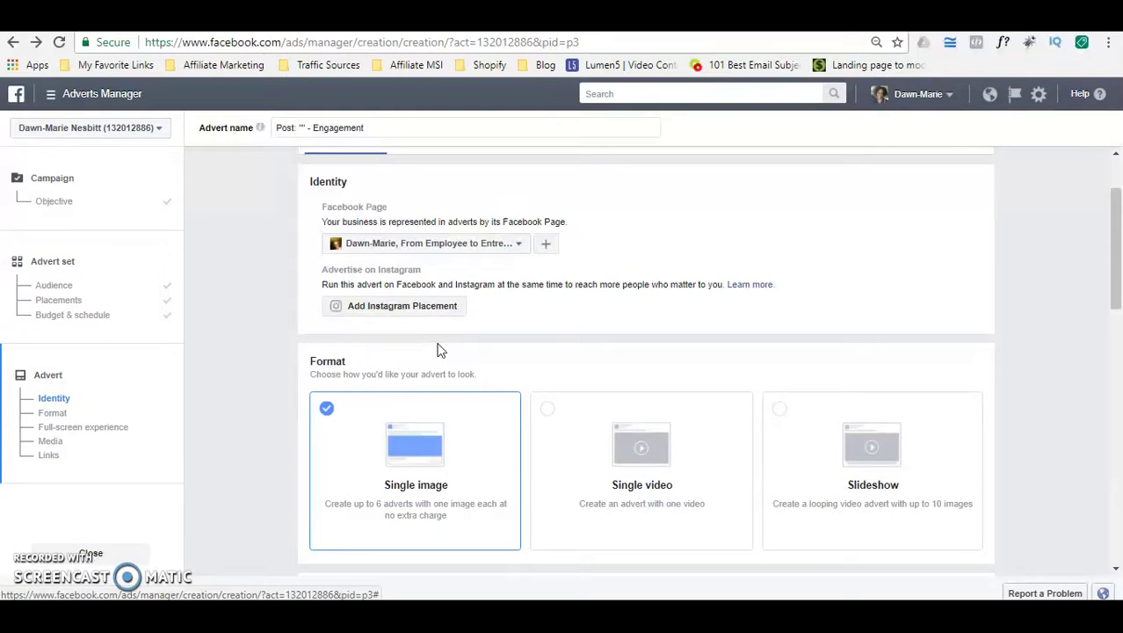
mouse_move(1116, 276)
mouse_down()
mouse_move(1117, 250)
mouse_move(1117, 263)
mouse_up()
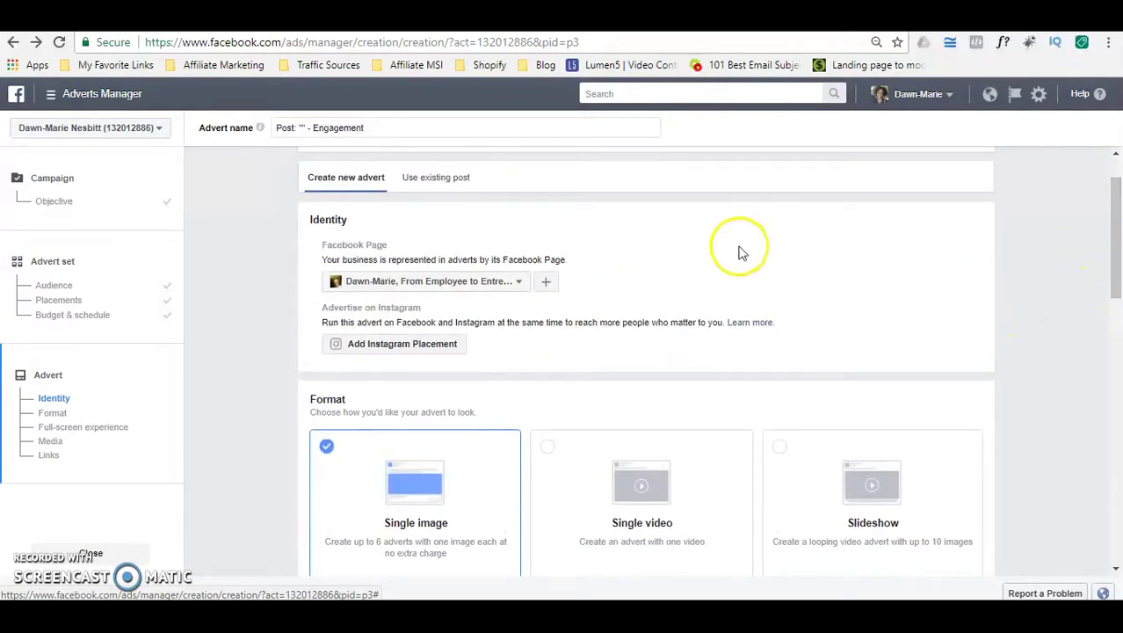
Use the existing 12 June Page post about network marketers and business owners for the advert, and dismiss the call-to-action tip
click(417, 181)
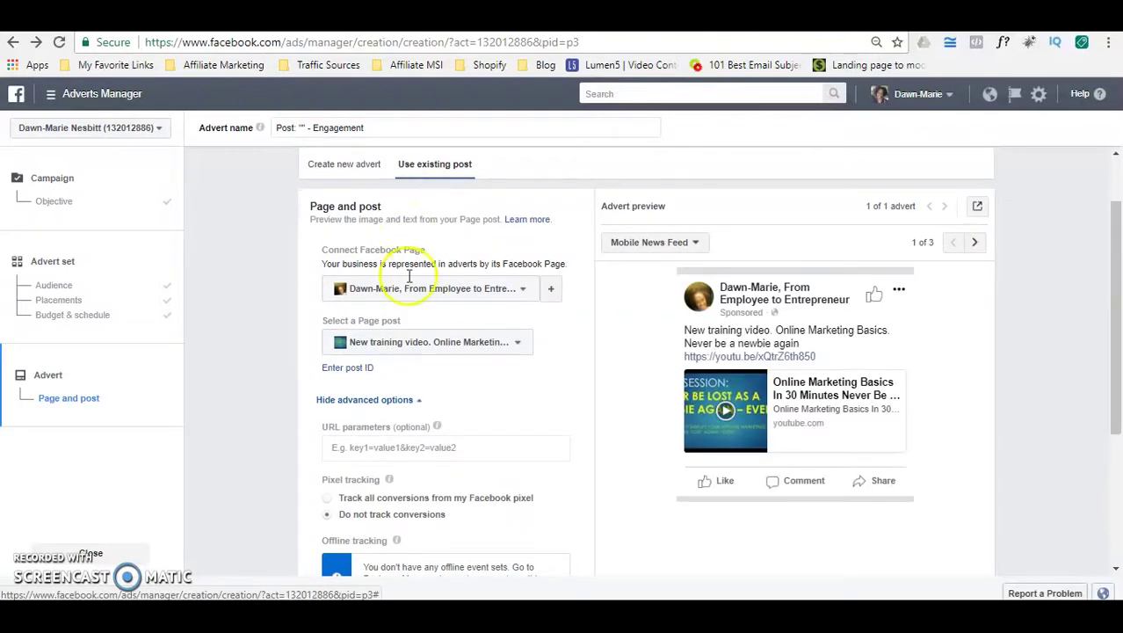
click(517, 350)
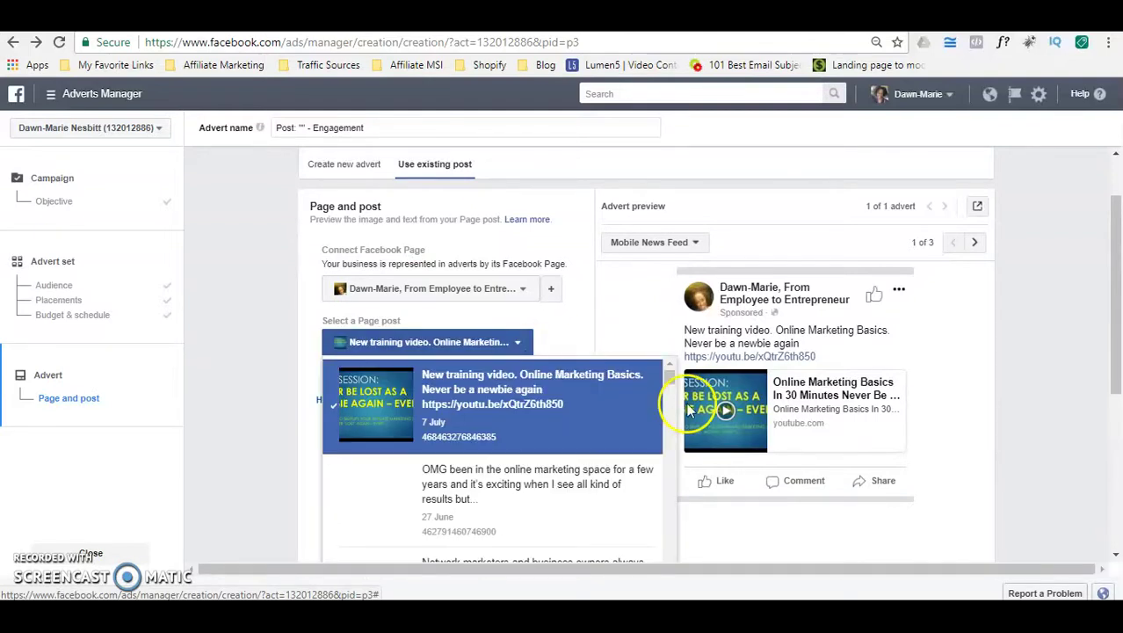
mouse_move(671, 379)
mouse_down()
mouse_move(670, 428)
mouse_move(666, 380)
mouse_up()
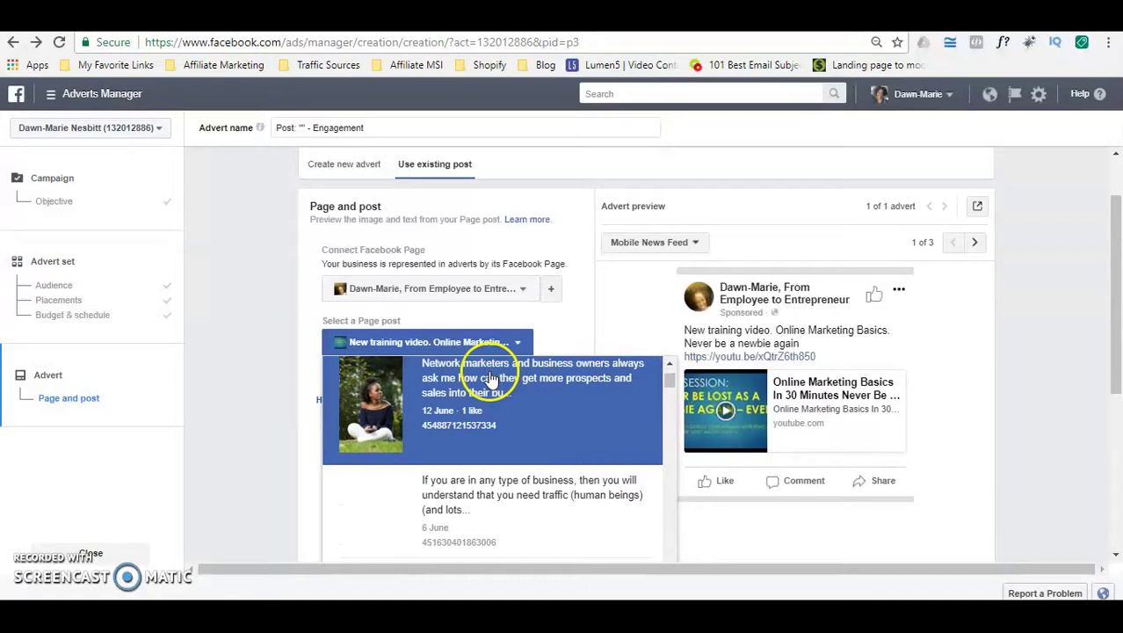
click(493, 378)
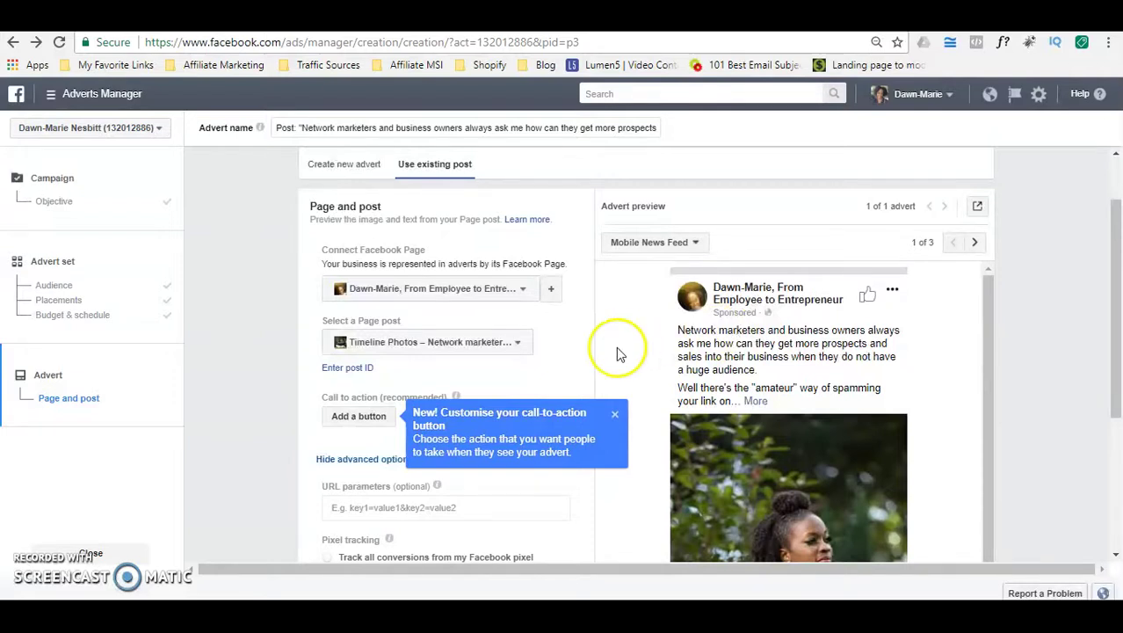
click(615, 415)
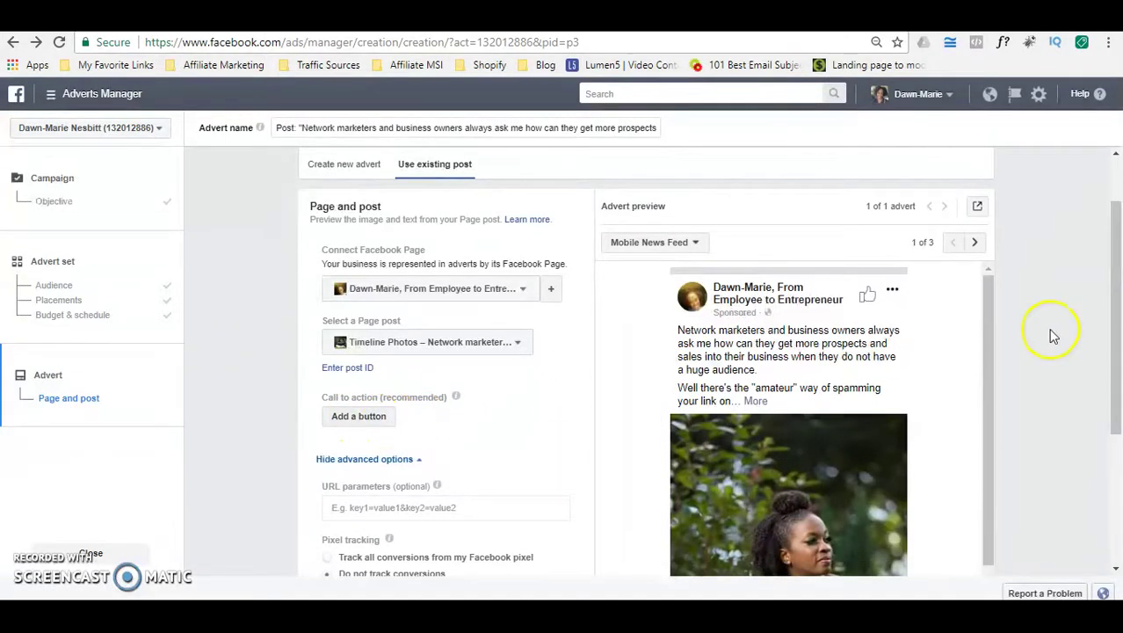
Examine the selected post's text and image in the Mobile News Feed advert preview
drag(1119, 330, 1111, 407)
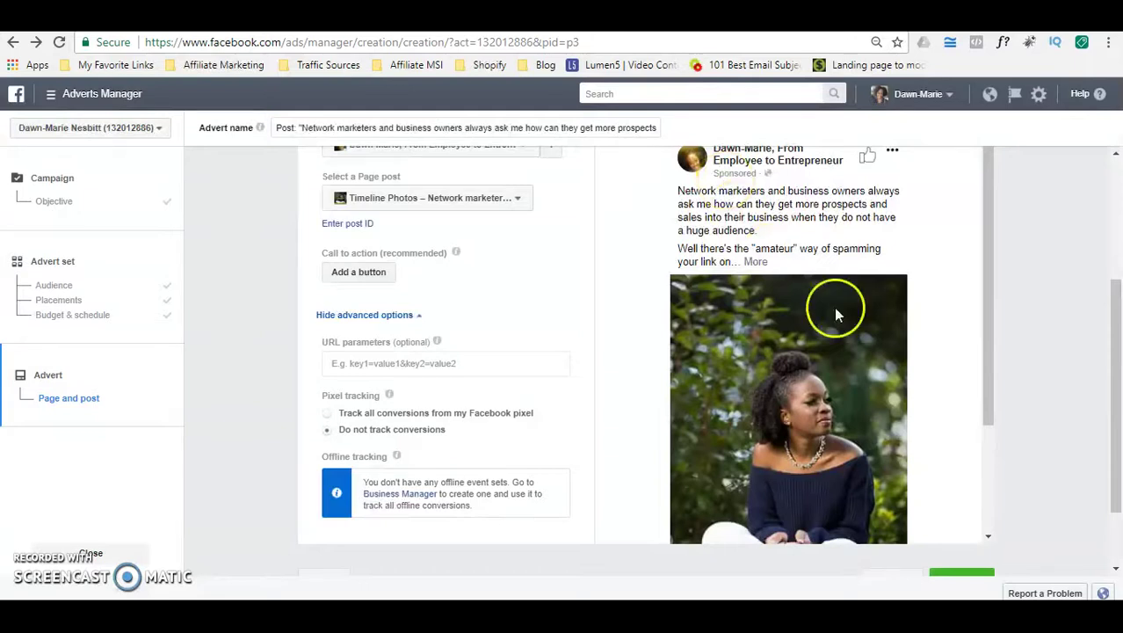
drag(988, 334, 987, 392)
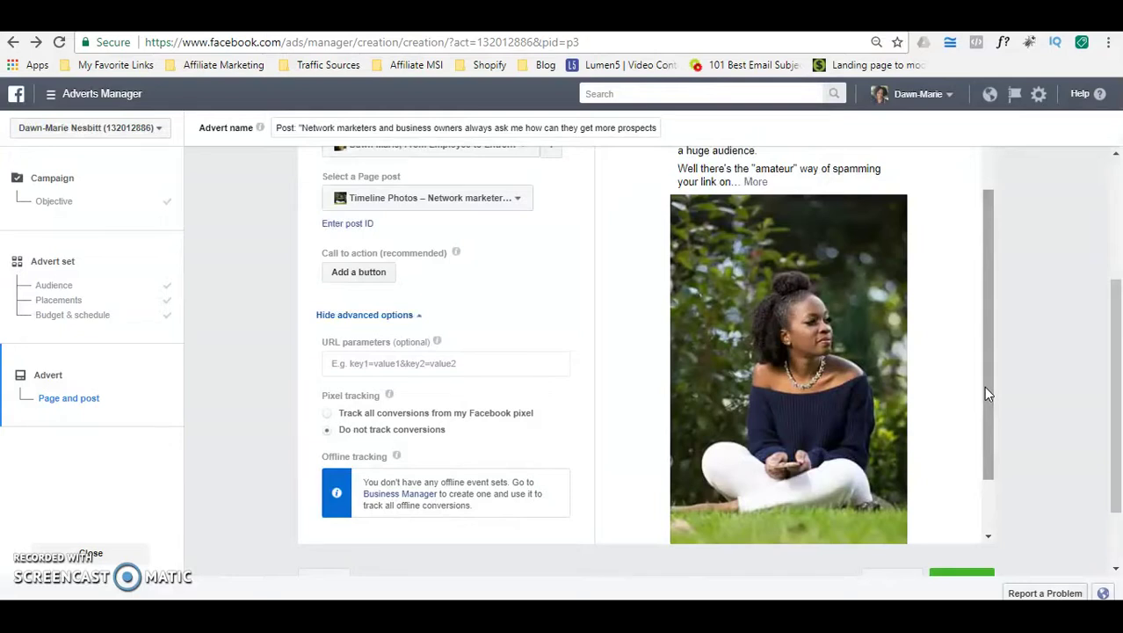
drag(986, 392, 996, 290)
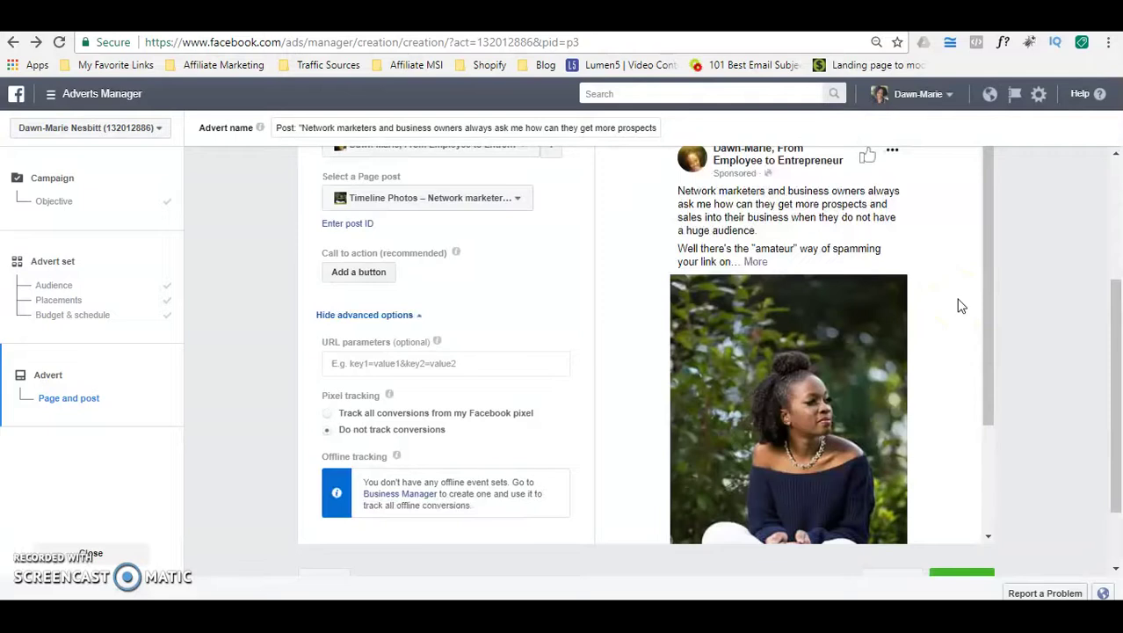
click(734, 360)
click(722, 209)
Try tracking all conversions from the Facebook pixel, inspect the pixel's details, and switch back to Do not track conversions
click(329, 413)
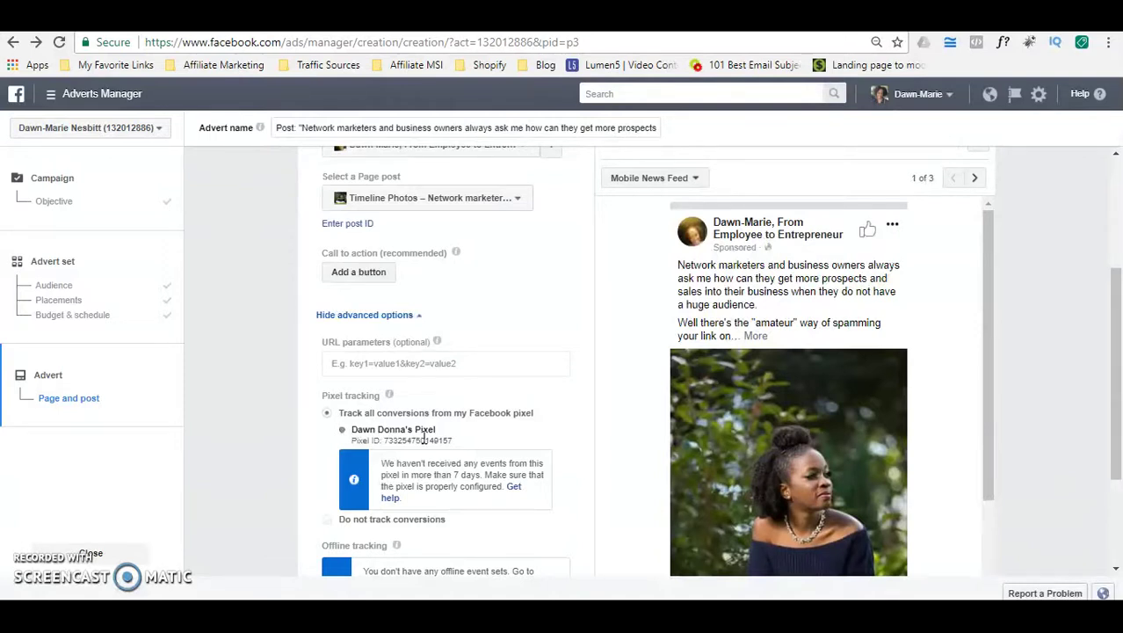
drag(387, 440, 449, 440)
click(389, 428)
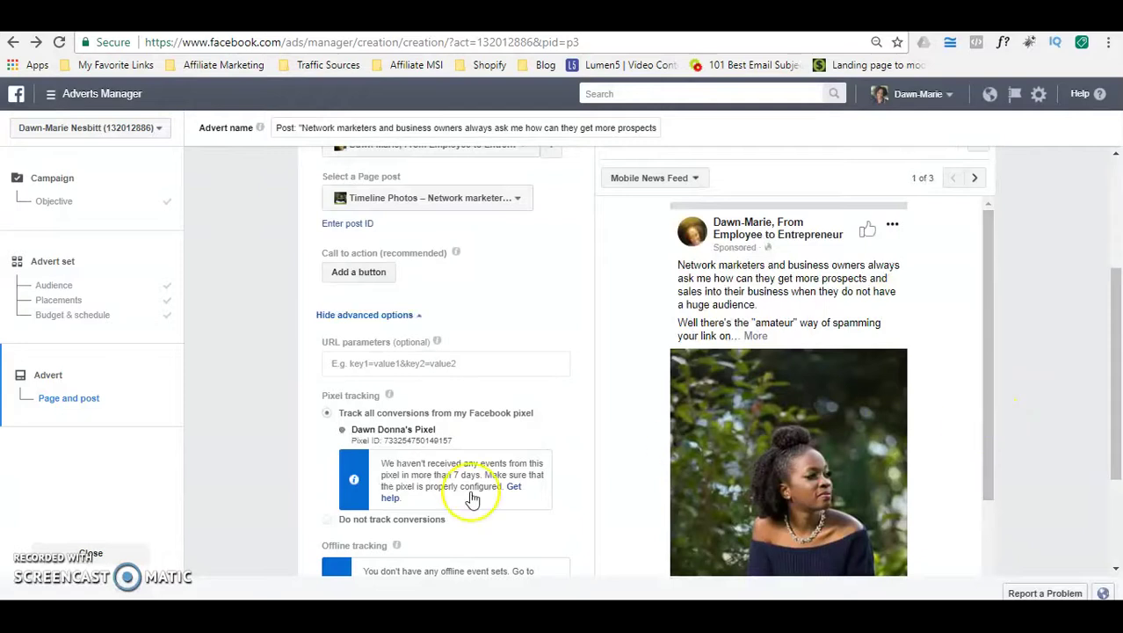
click(327, 519)
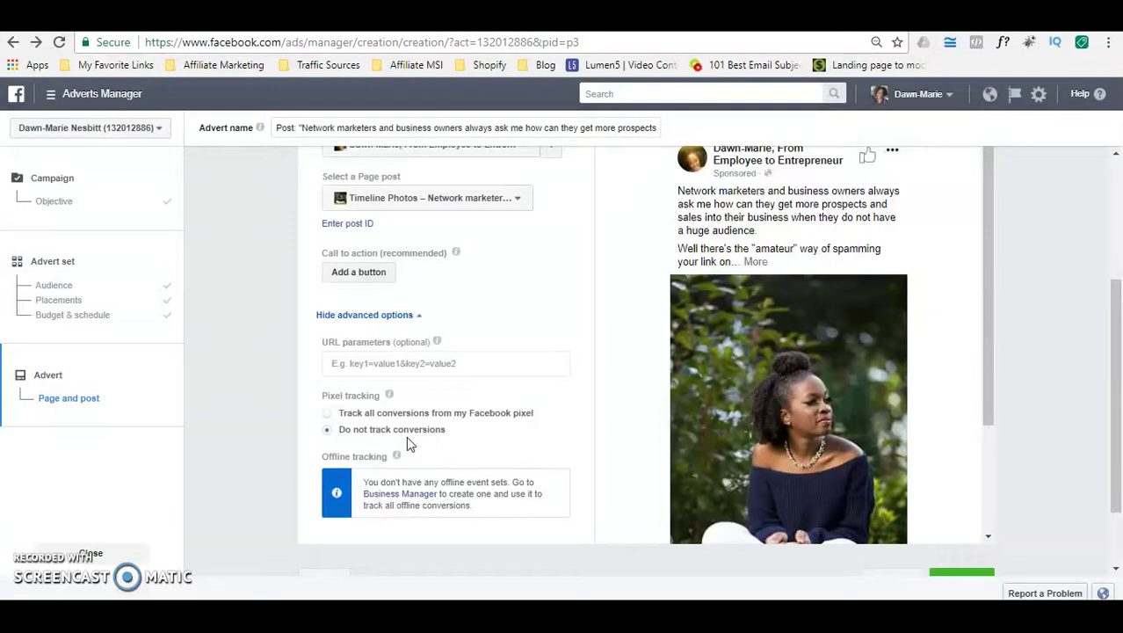
click(375, 434)
Check the end of the advert preview, the offline tracking information and the final review and confirmation options
drag(988, 306, 987, 431)
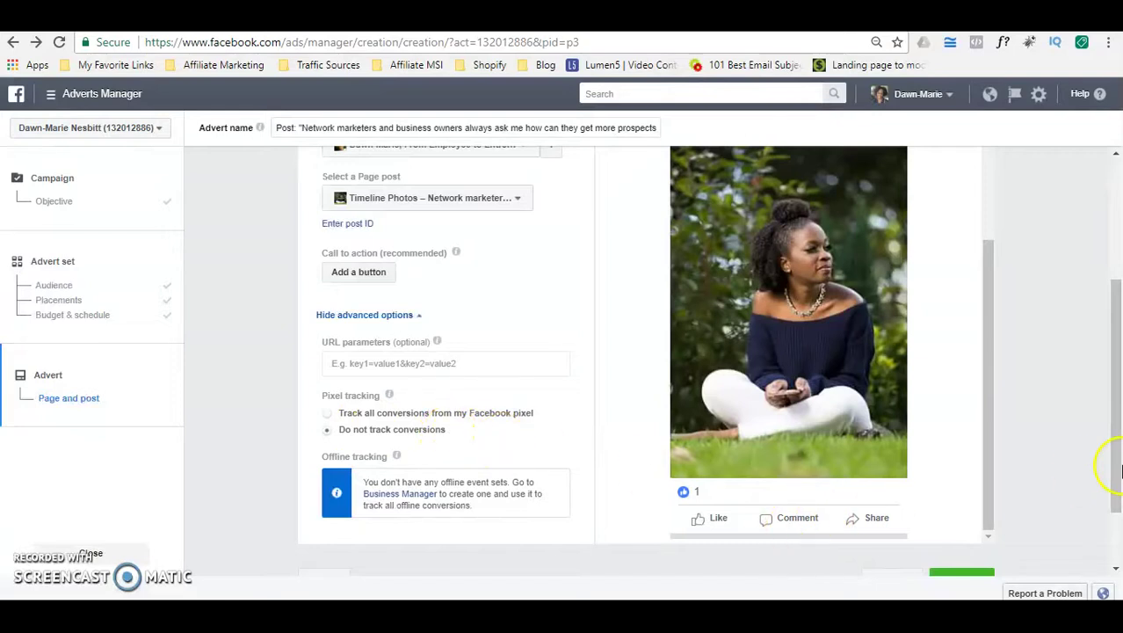
drag(1110, 465, 1114, 527)
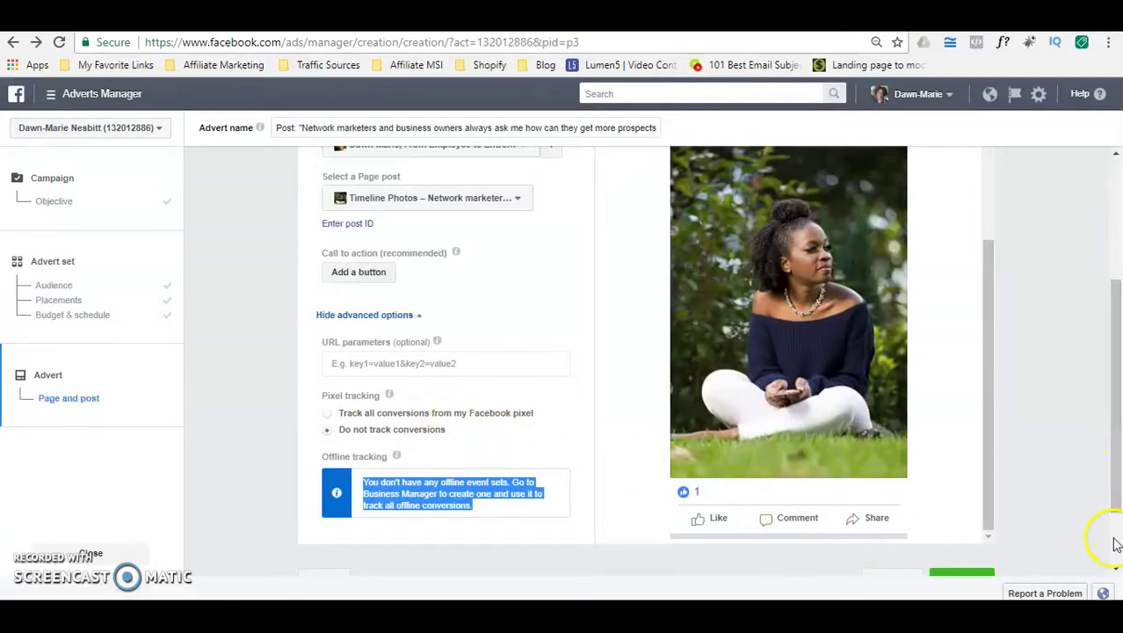
scroll(1116, 573, down, 1)
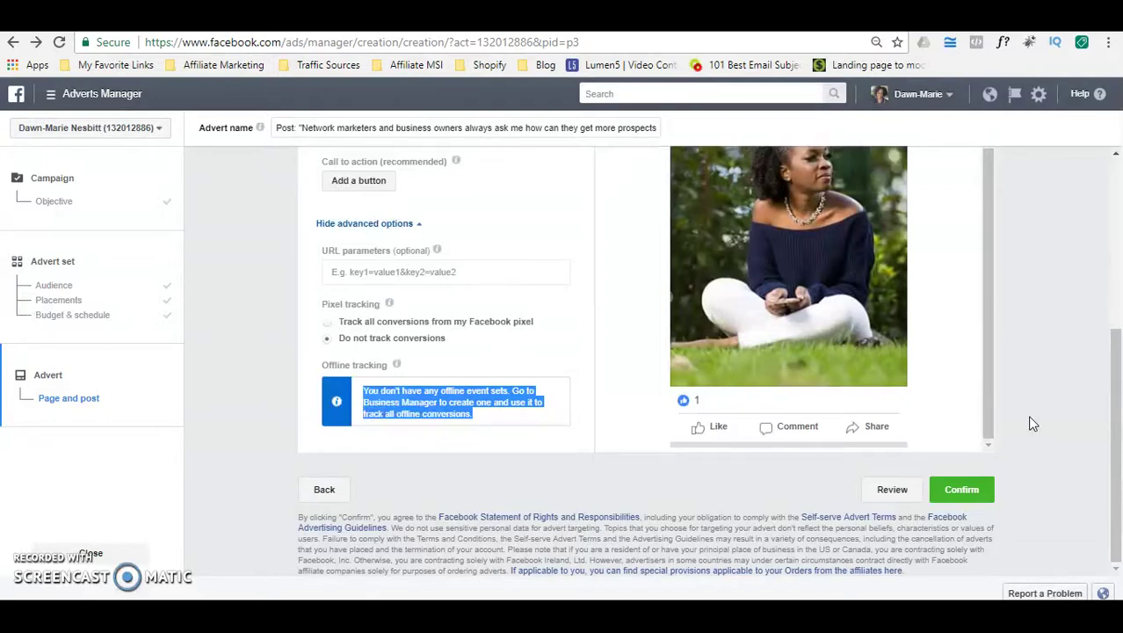
Replace the advert name with "Travelling | Worldwide |"
click(1120, 412)
drag(1120, 412, 1120, 168)
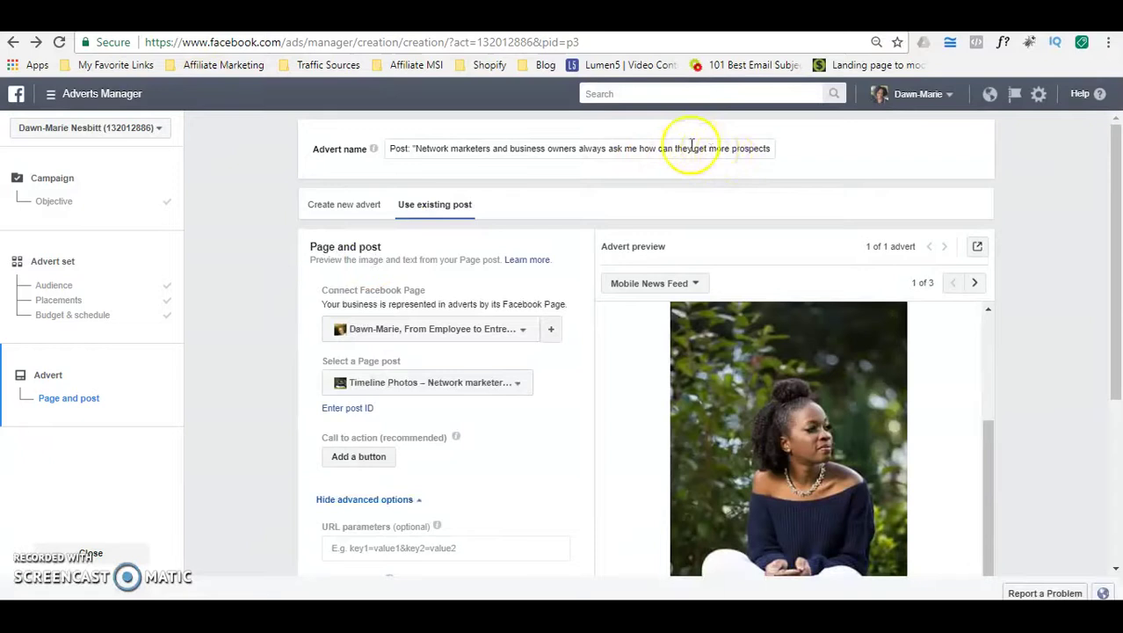
triple_click(662, 146)
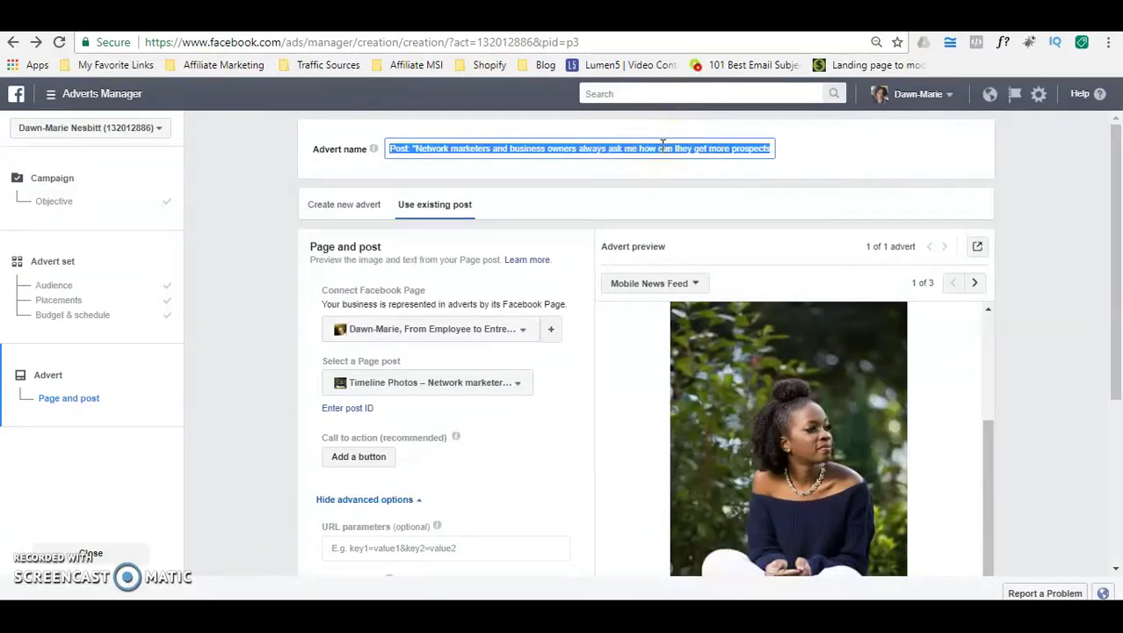
key(BackSpace)
text(Travelling)
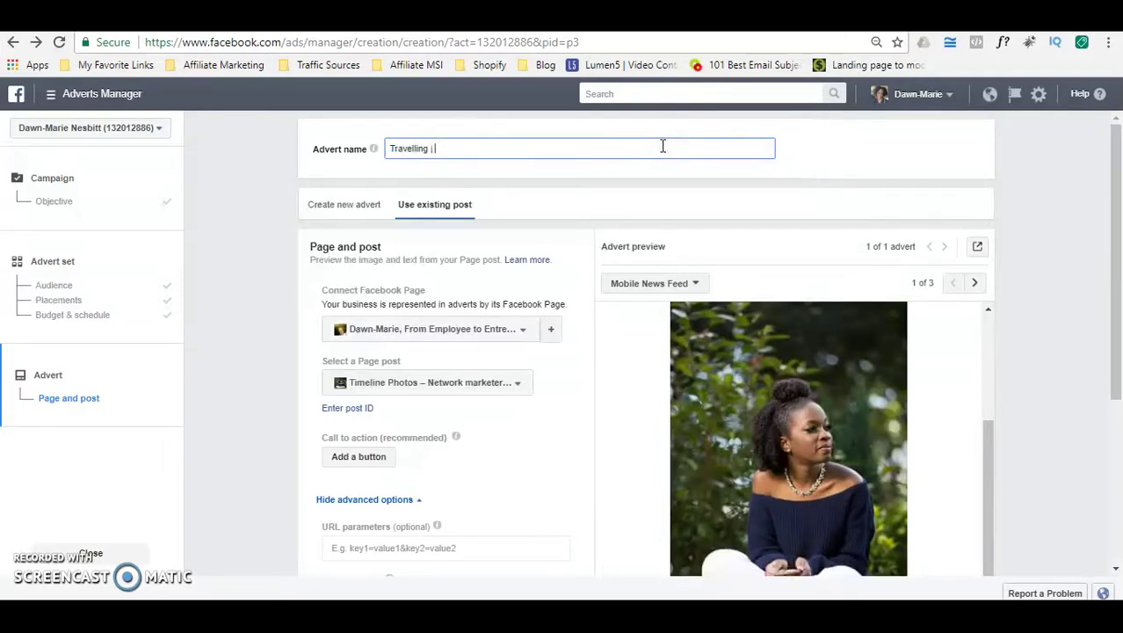
text( | Worldwide |)
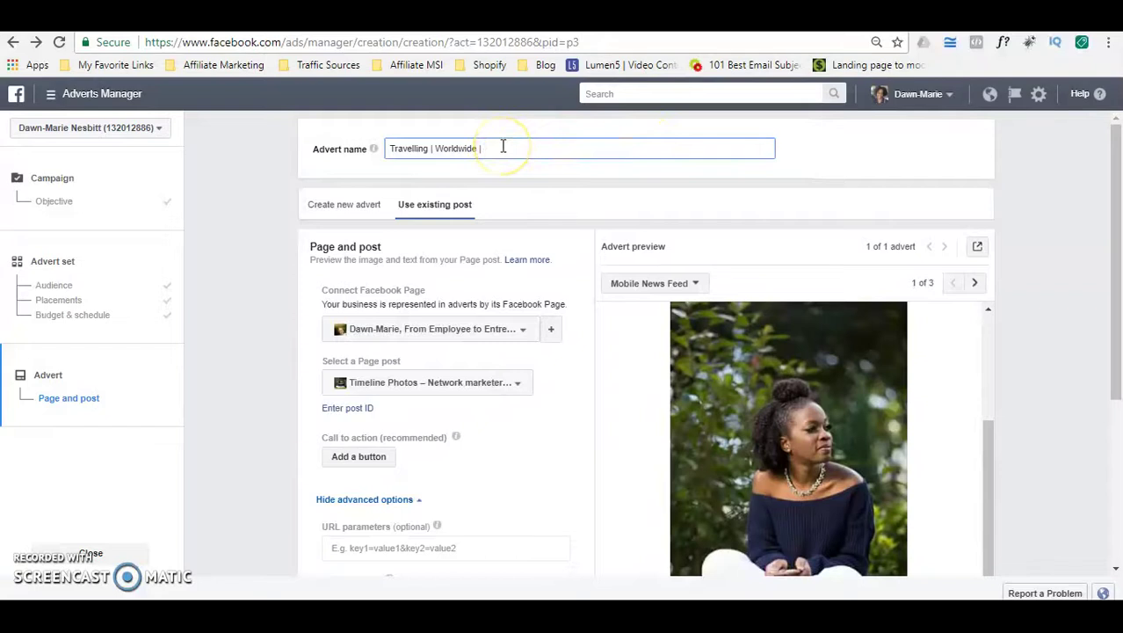
Recheck the advert preview, and return to the advert set's audience to inspect the Expedia (website) interest in detailed targeting
drag(1117, 316, 1109, 422)
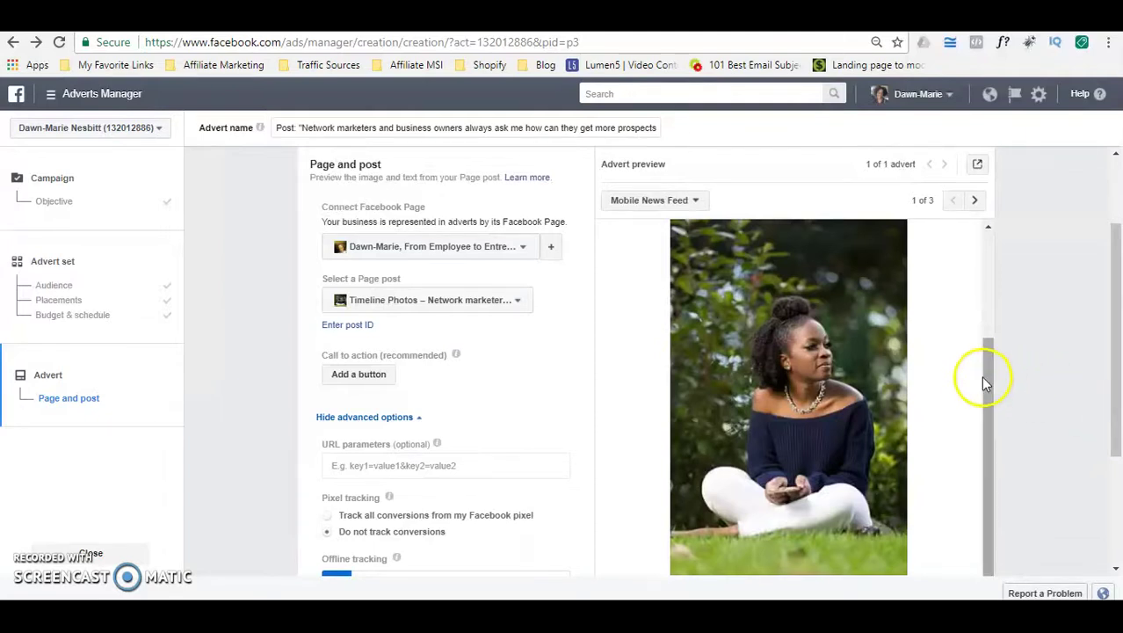
drag(989, 380, 983, 272)
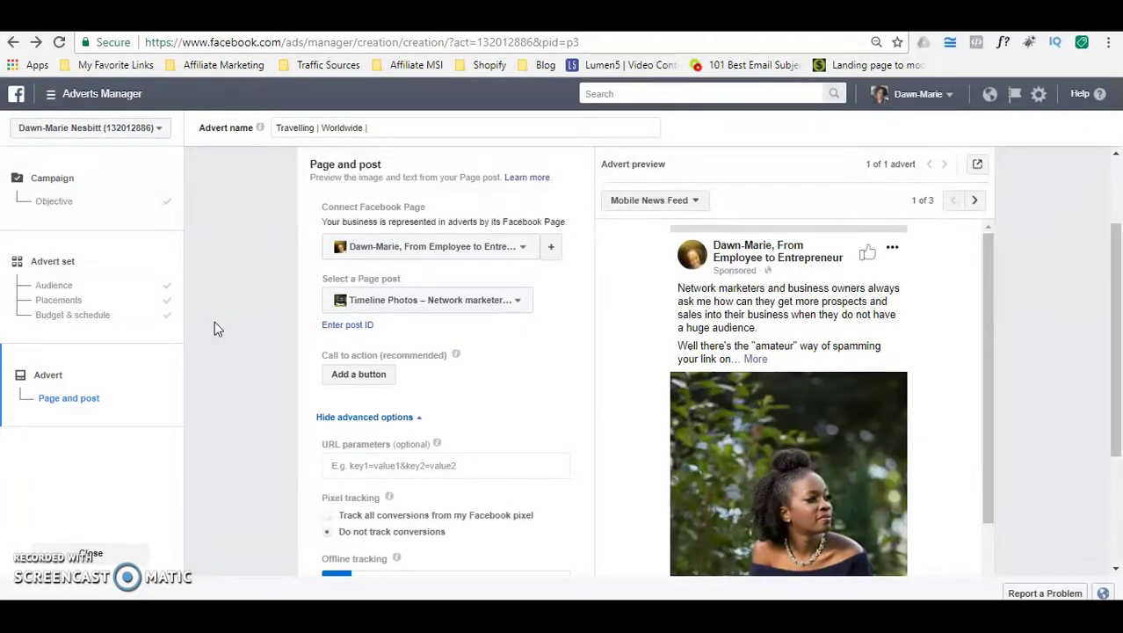
click(62, 285)
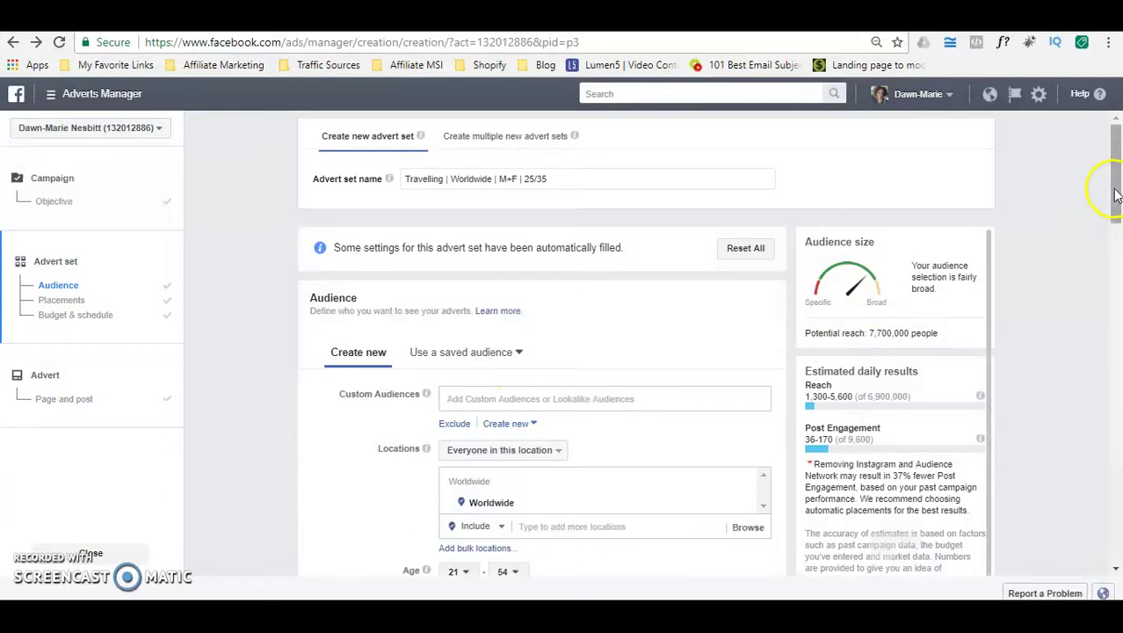
drag(1115, 195, 1096, 321)
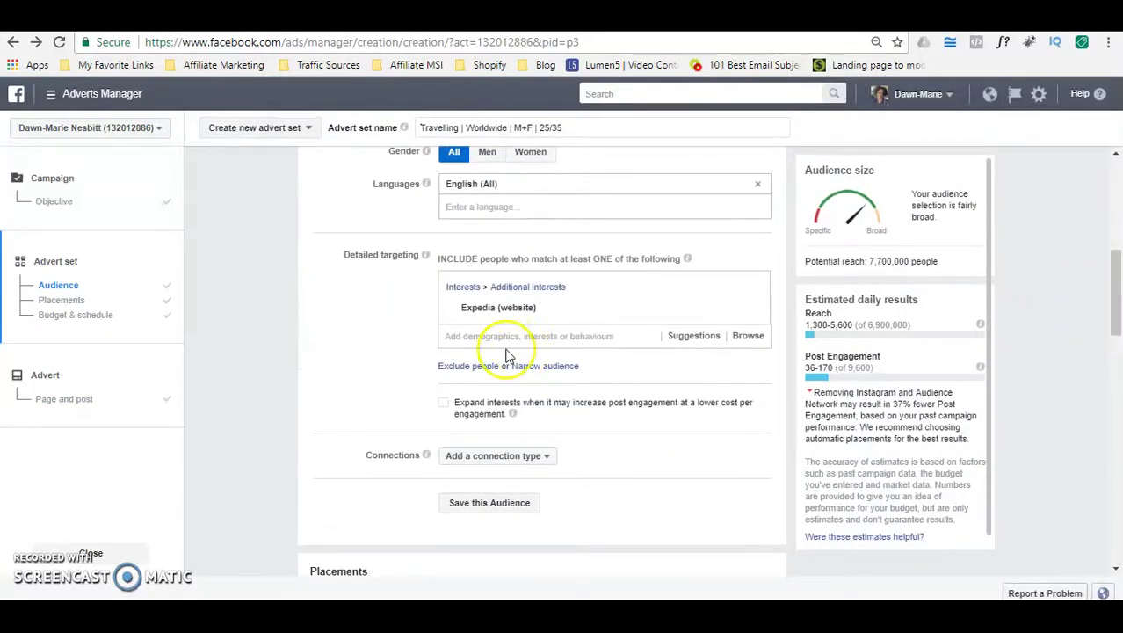
mouse_move(466, 309)
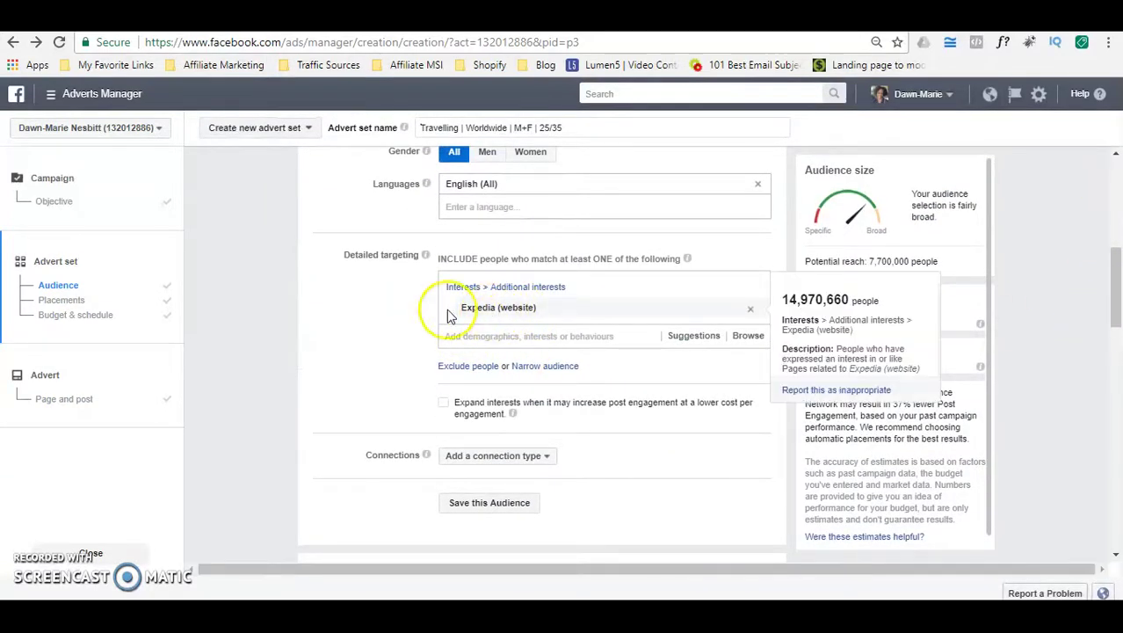